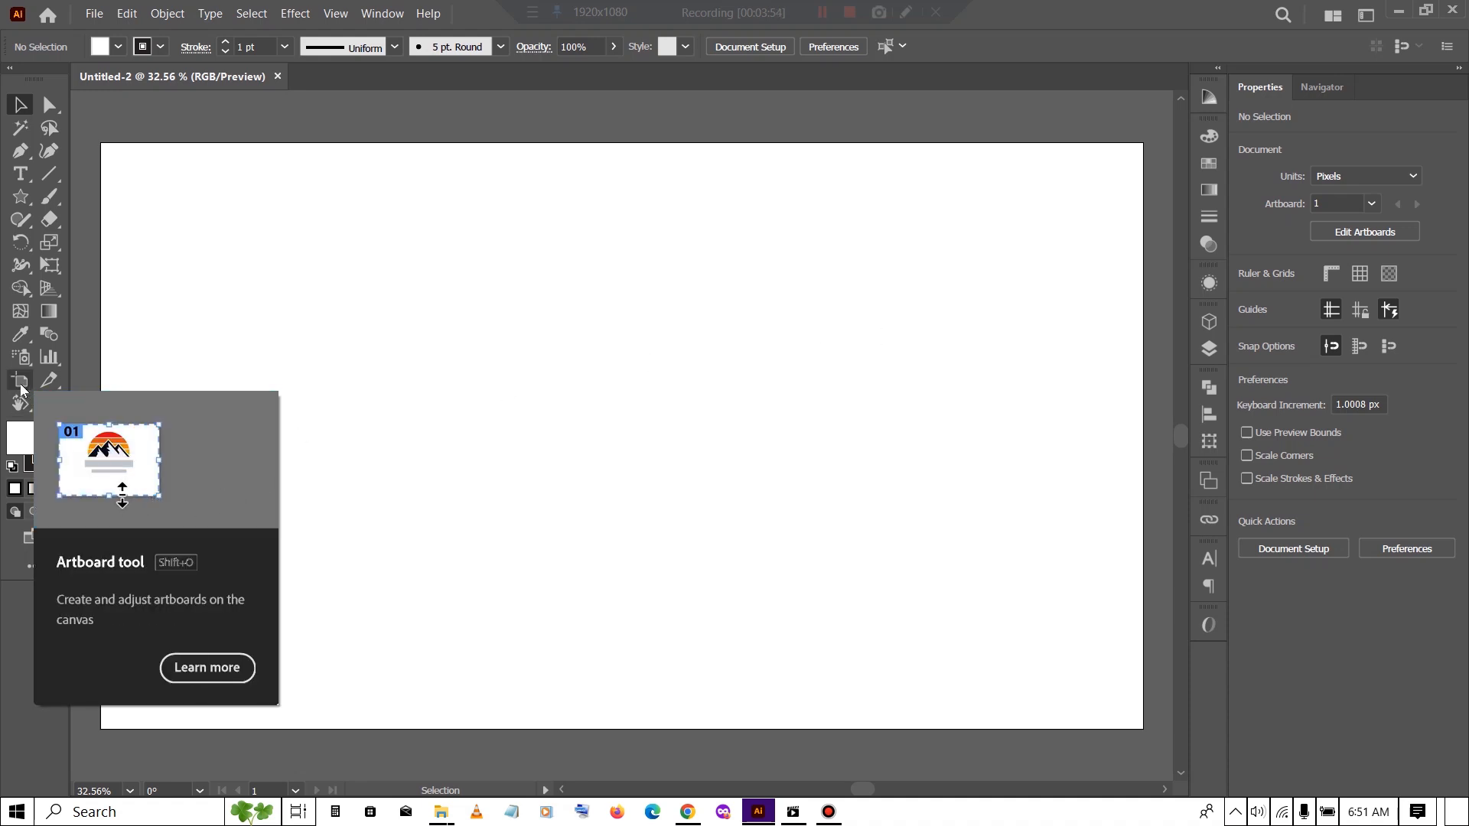
click(21, 388)
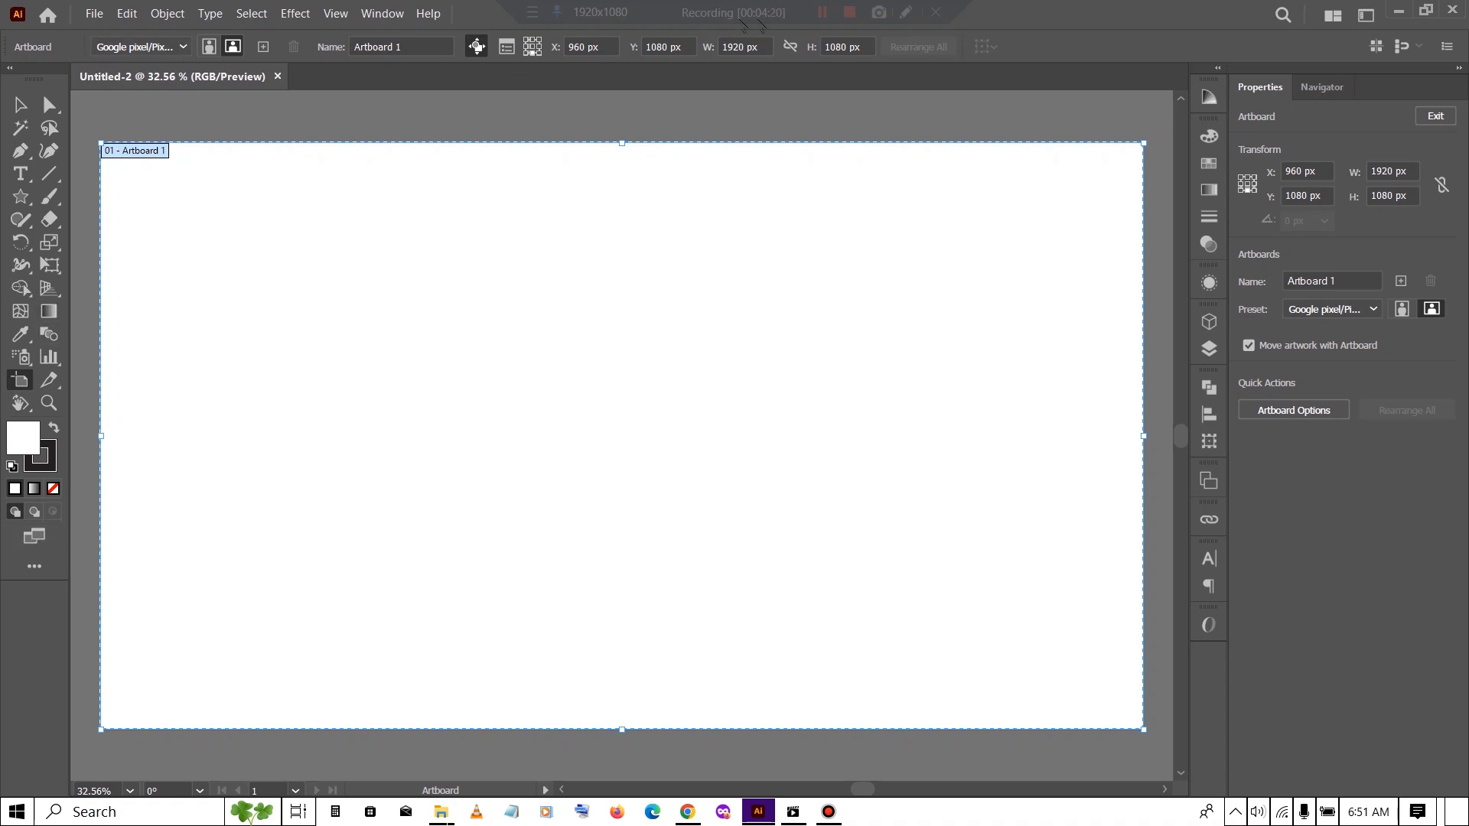
click(181, 49)
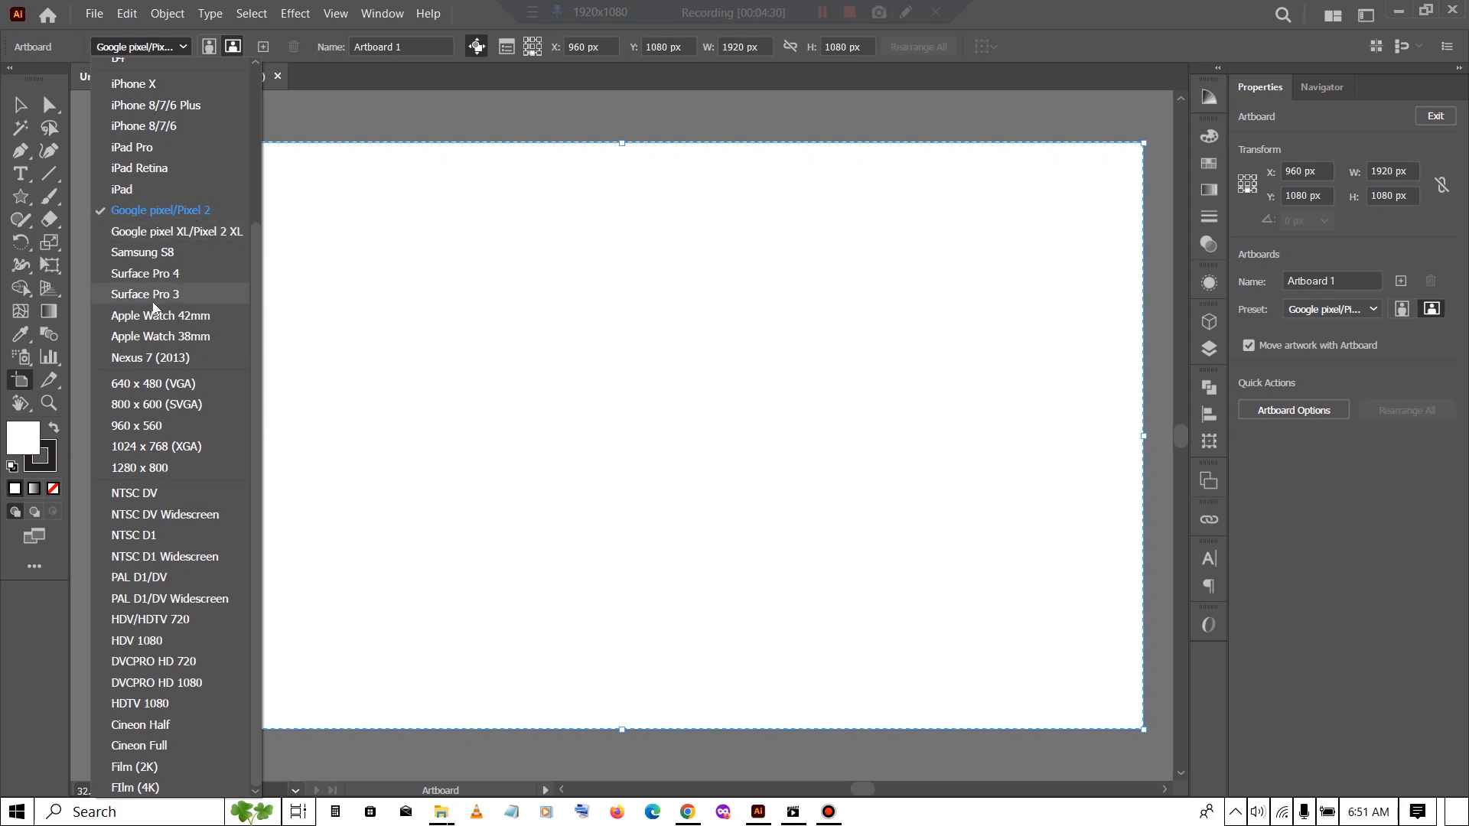
scroll(150, 296, up, 3)
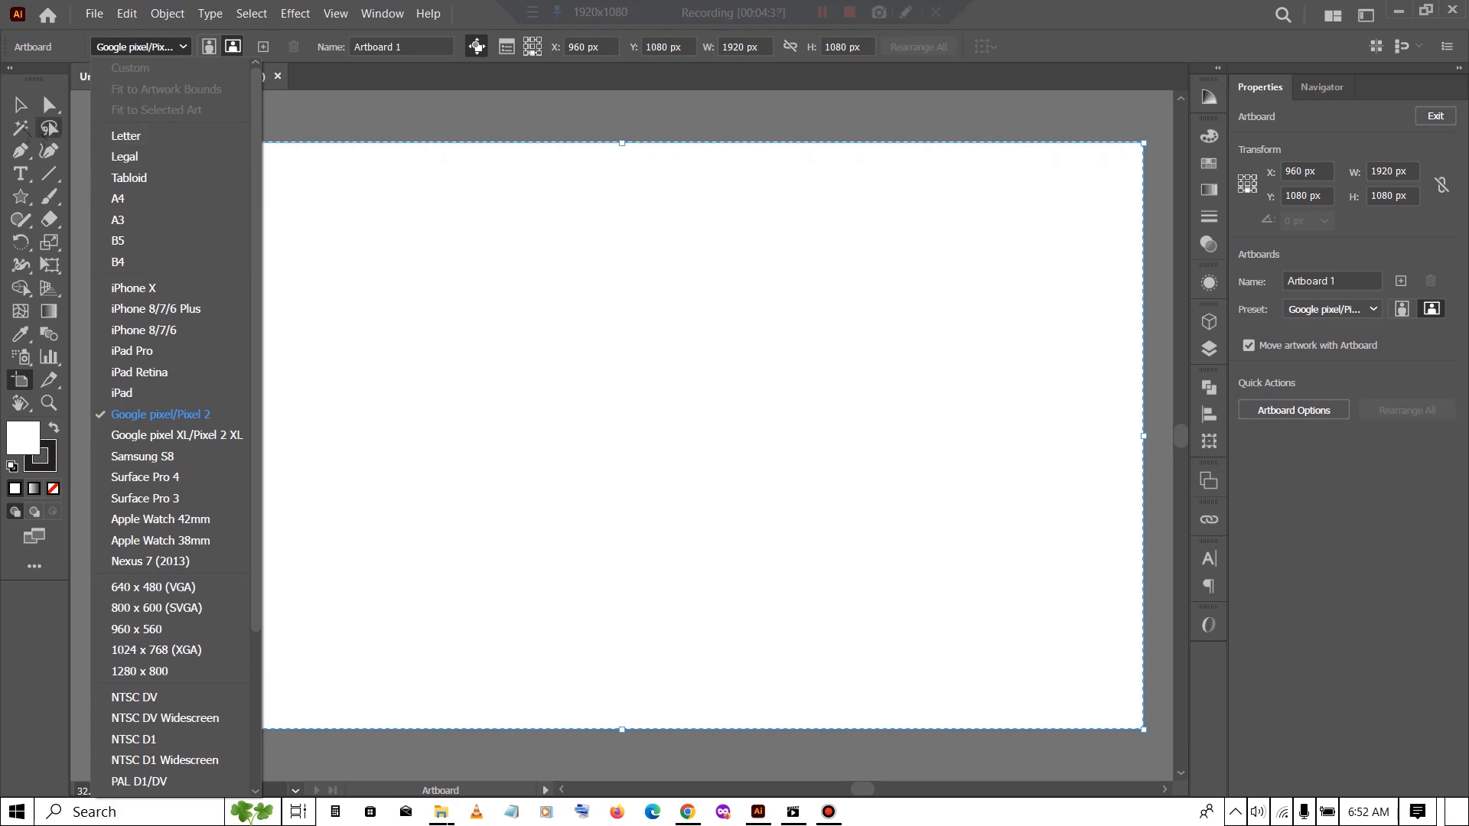
click(10, 110)
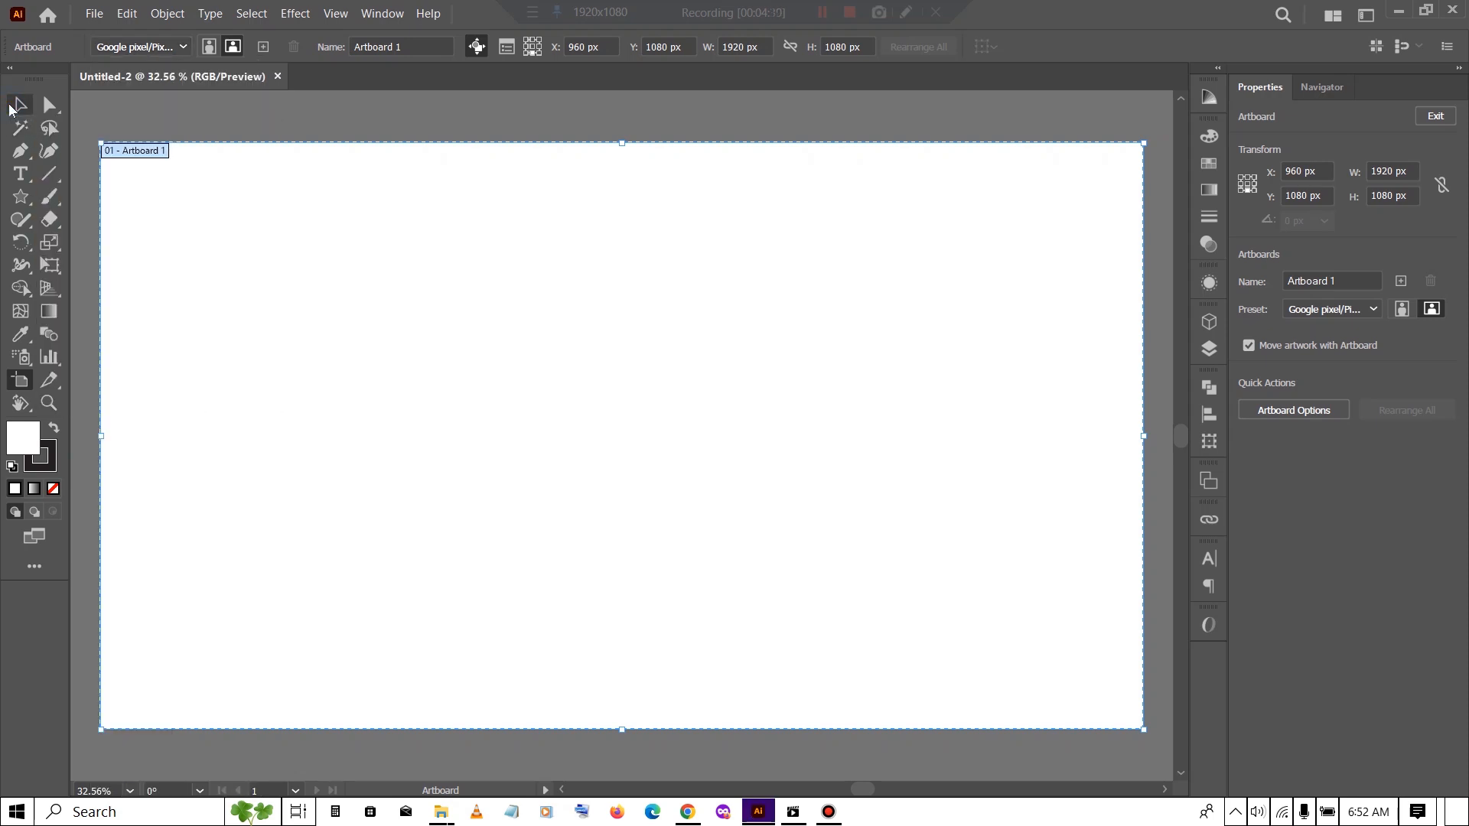
click(21, 105)
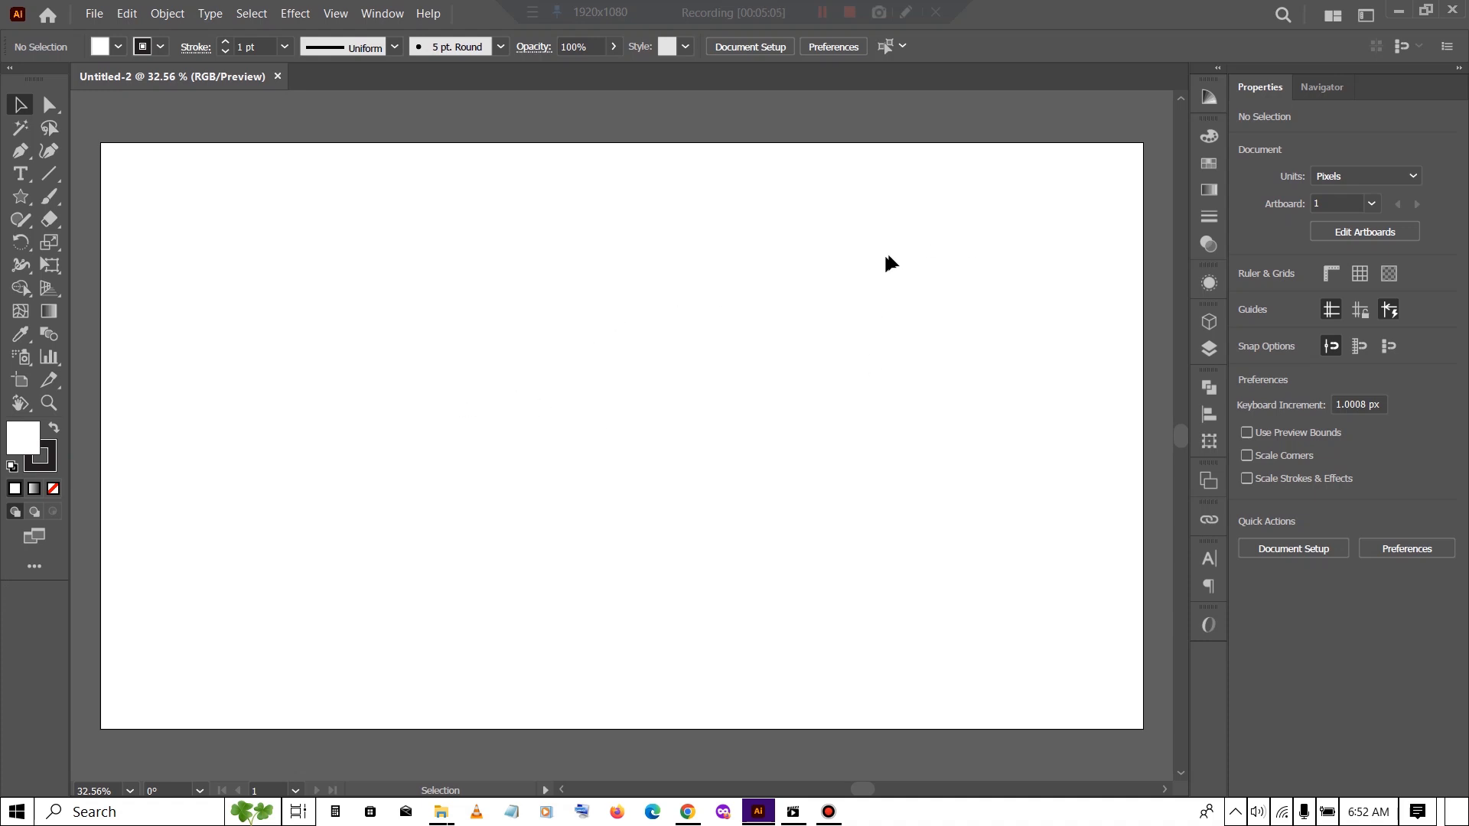
Step: Resize the artboard to 1000 px wide and 500 px high
click(19, 389)
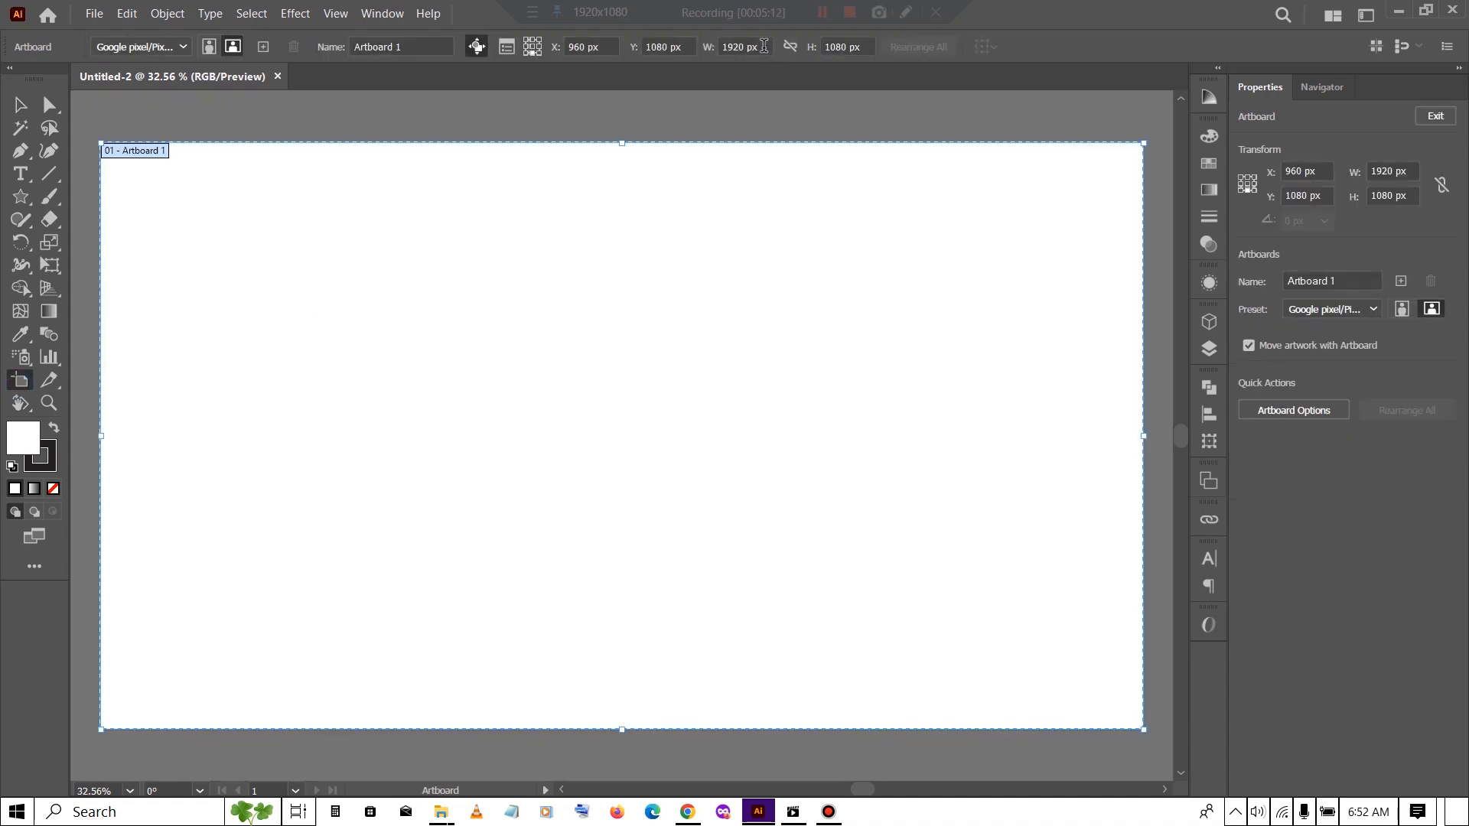
drag(764, 46, 718, 48)
text(1000)
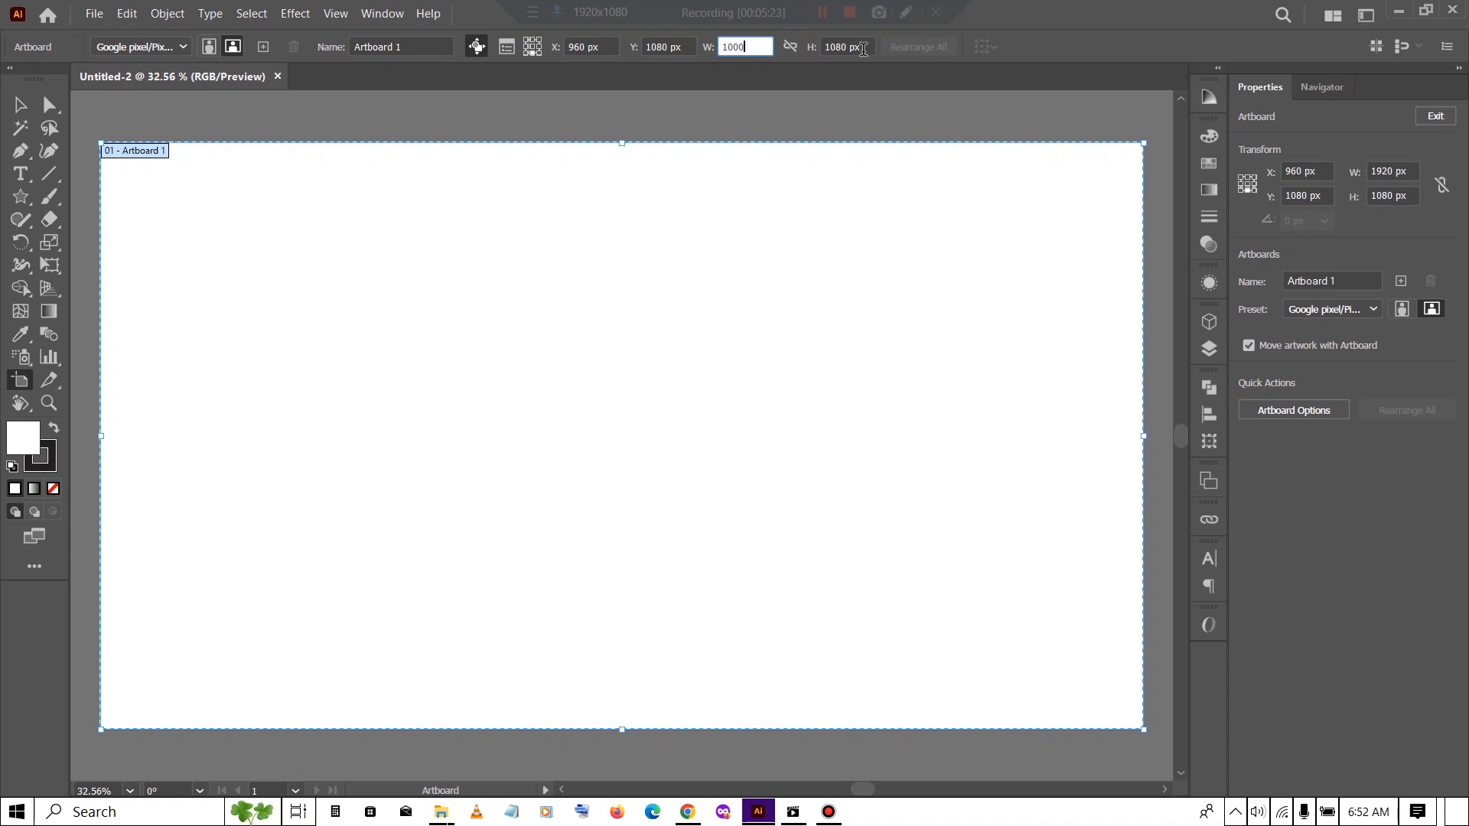
key(Tab)
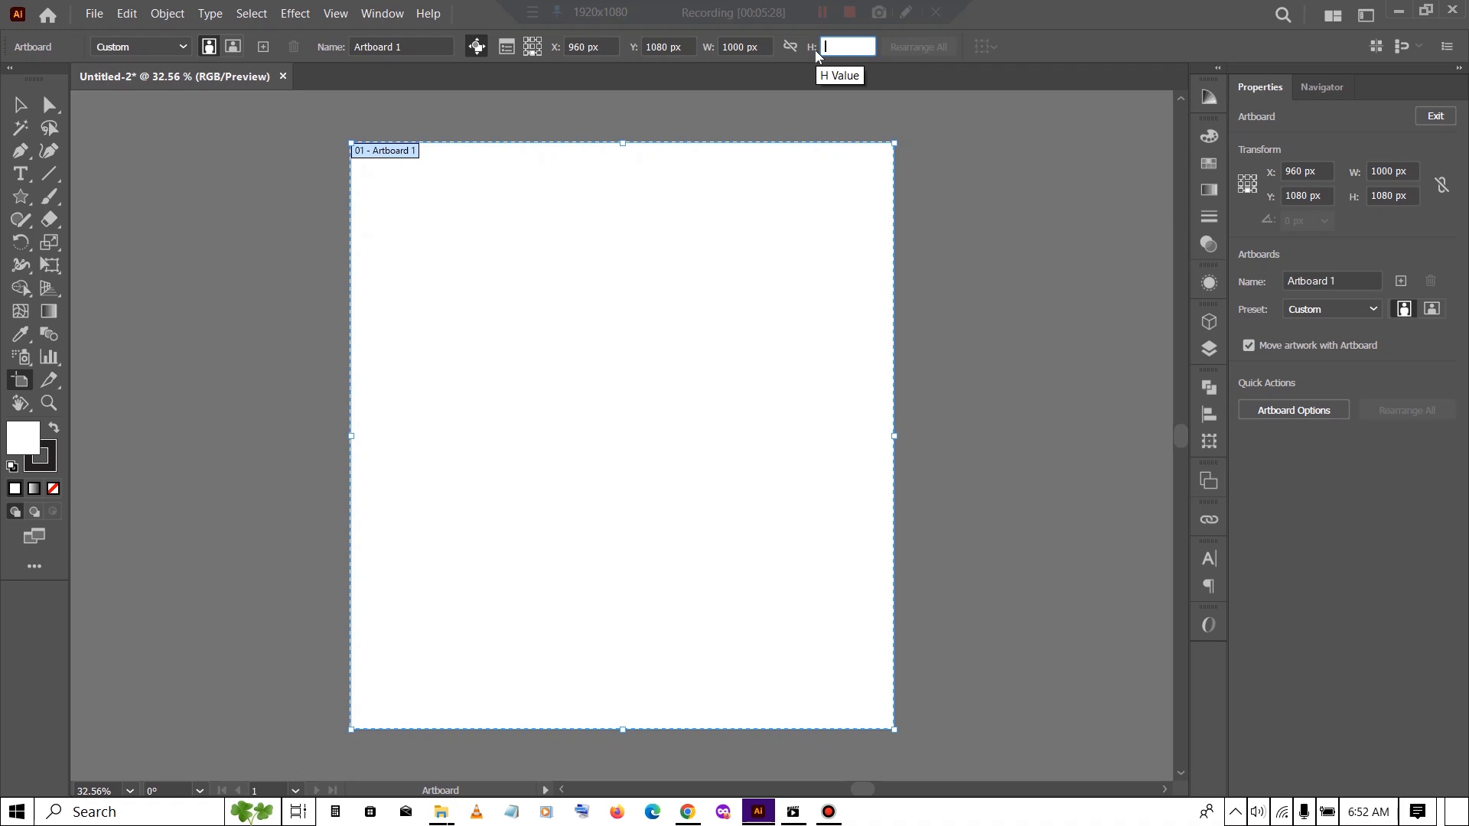
text(500)
click(792, 93)
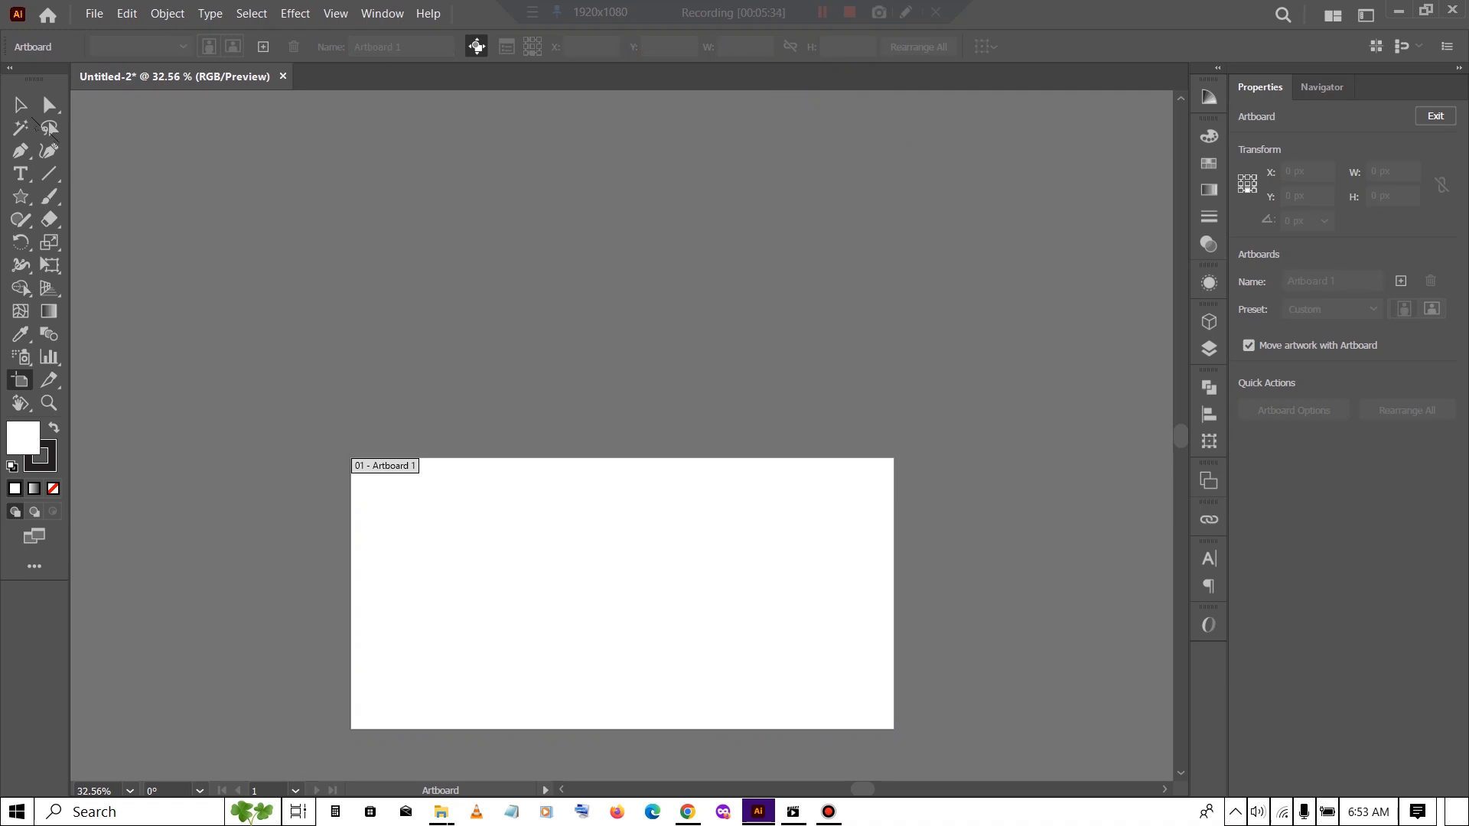
click(19, 104)
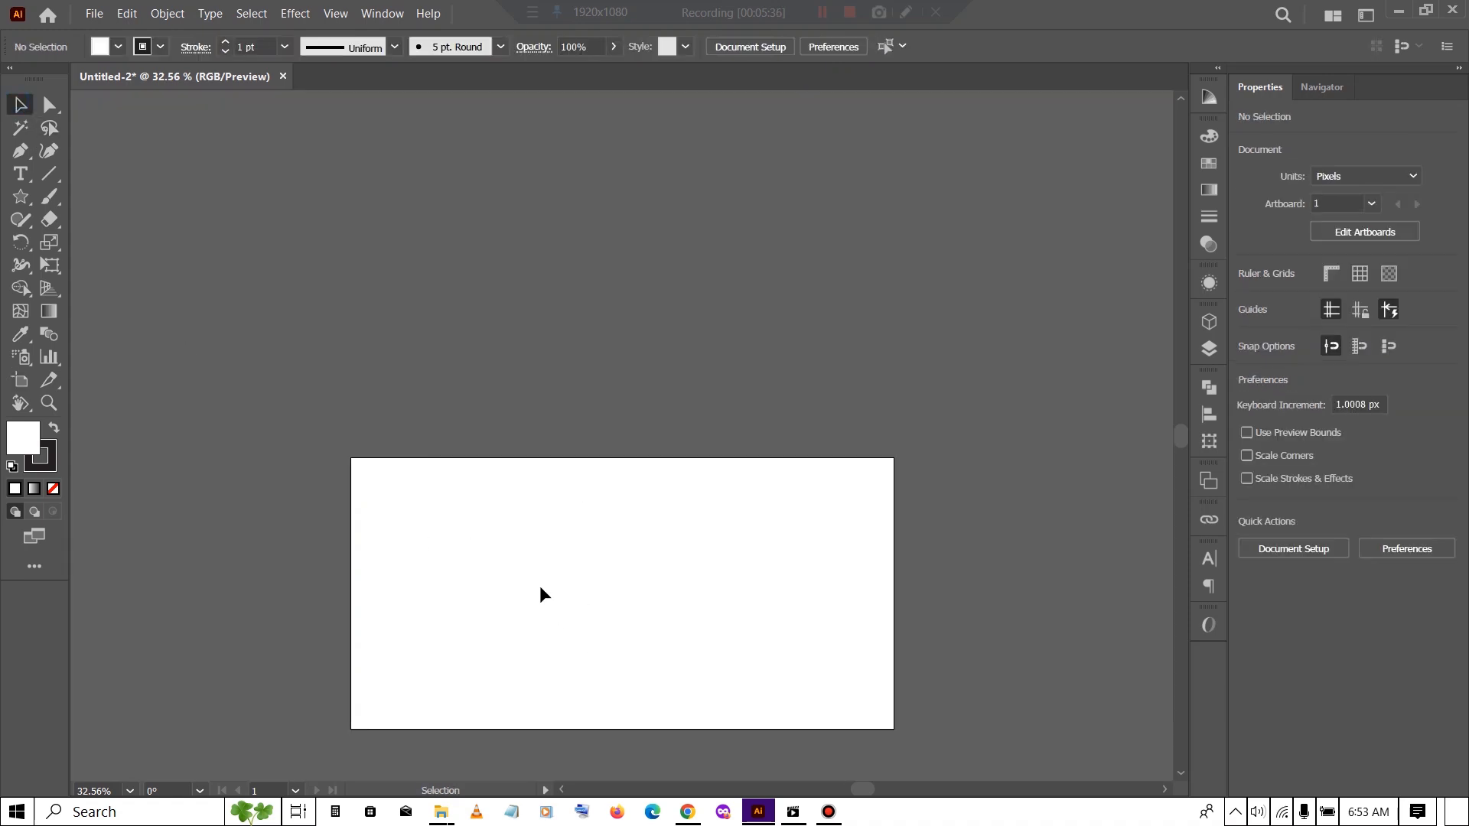
key(ctrl+0)
scroll(601, 548, down, 3)
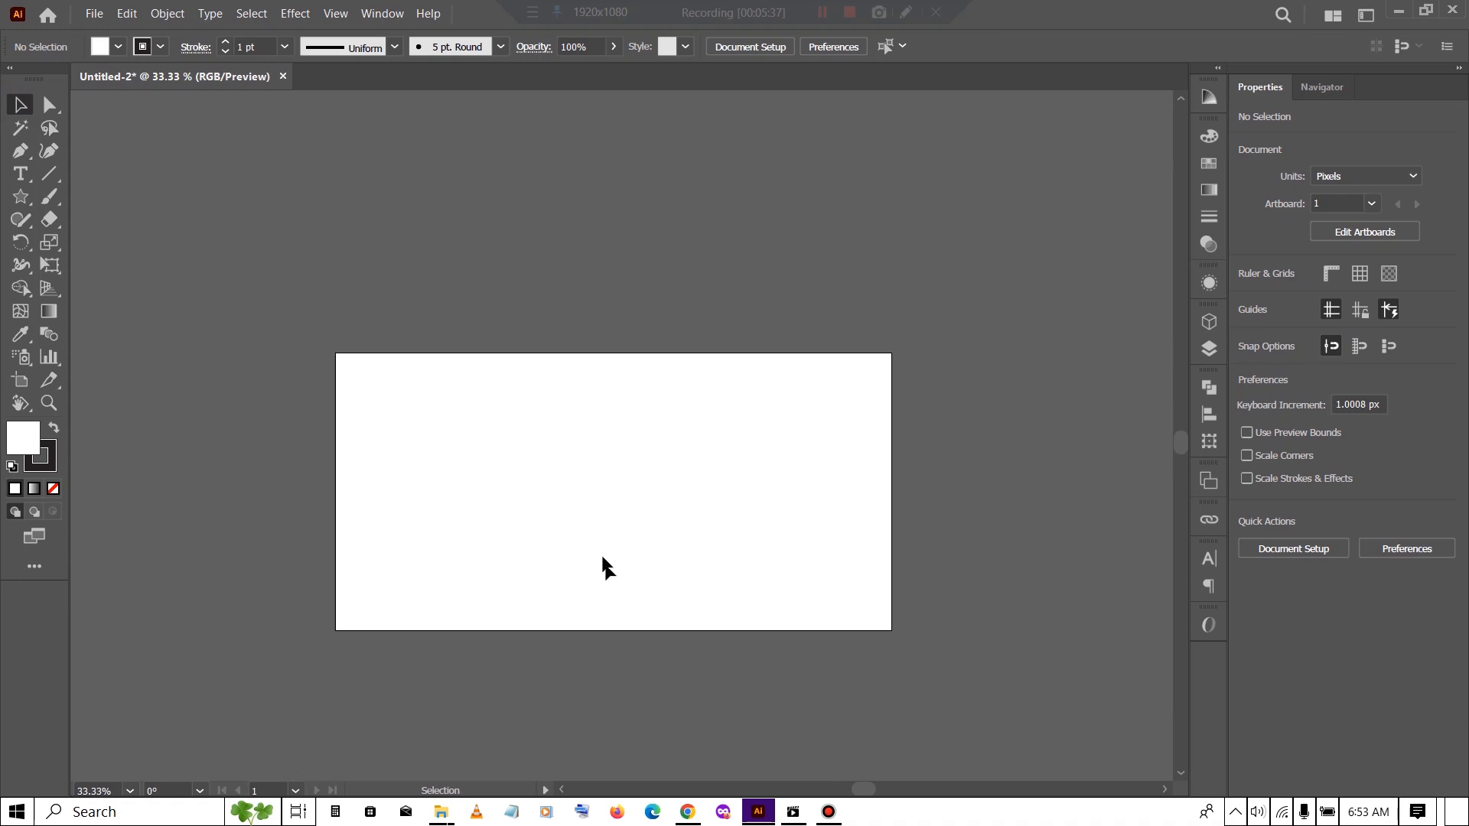
drag(612, 581, 632, 498)
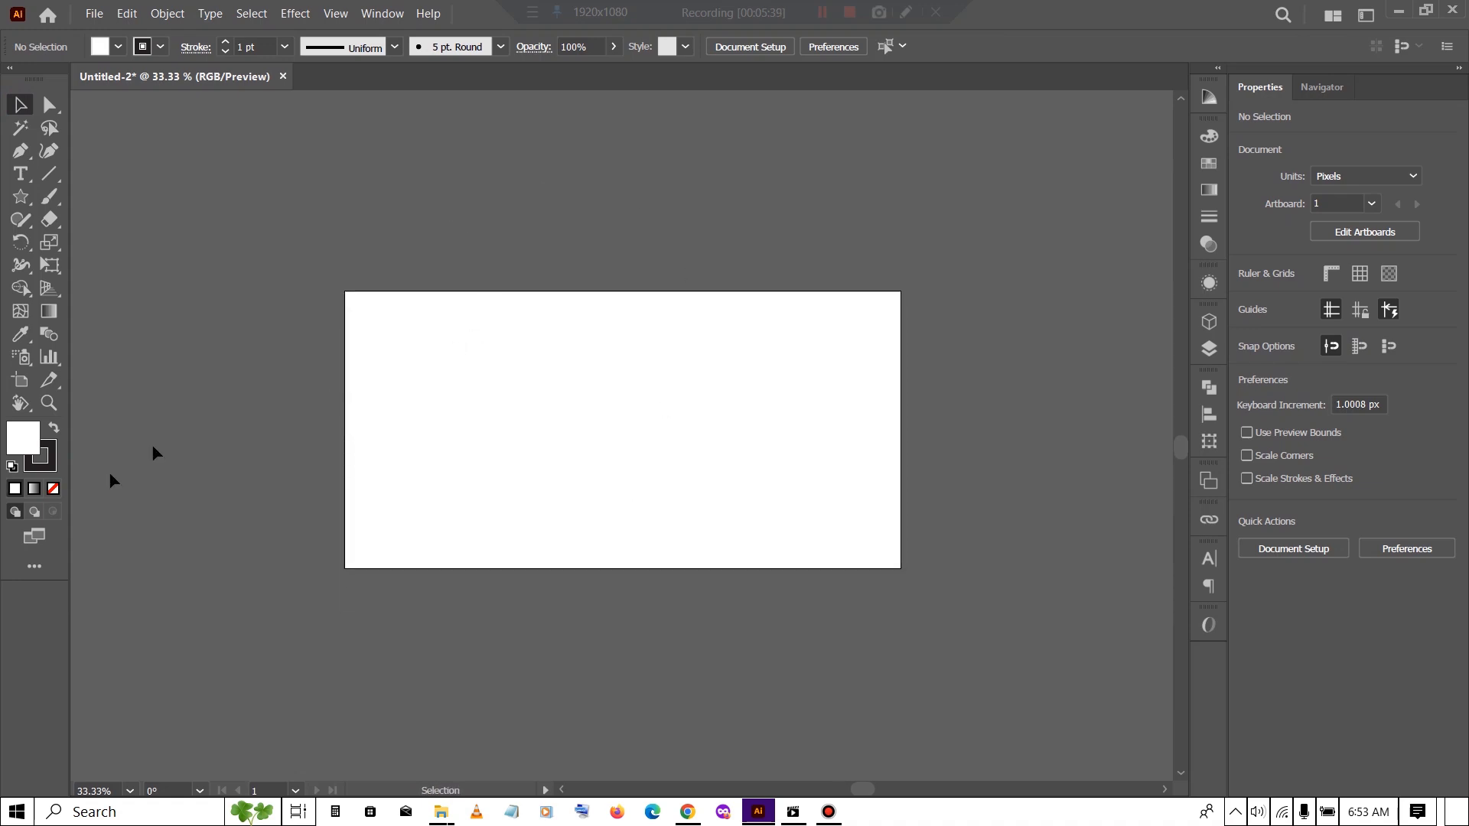
click(21, 380)
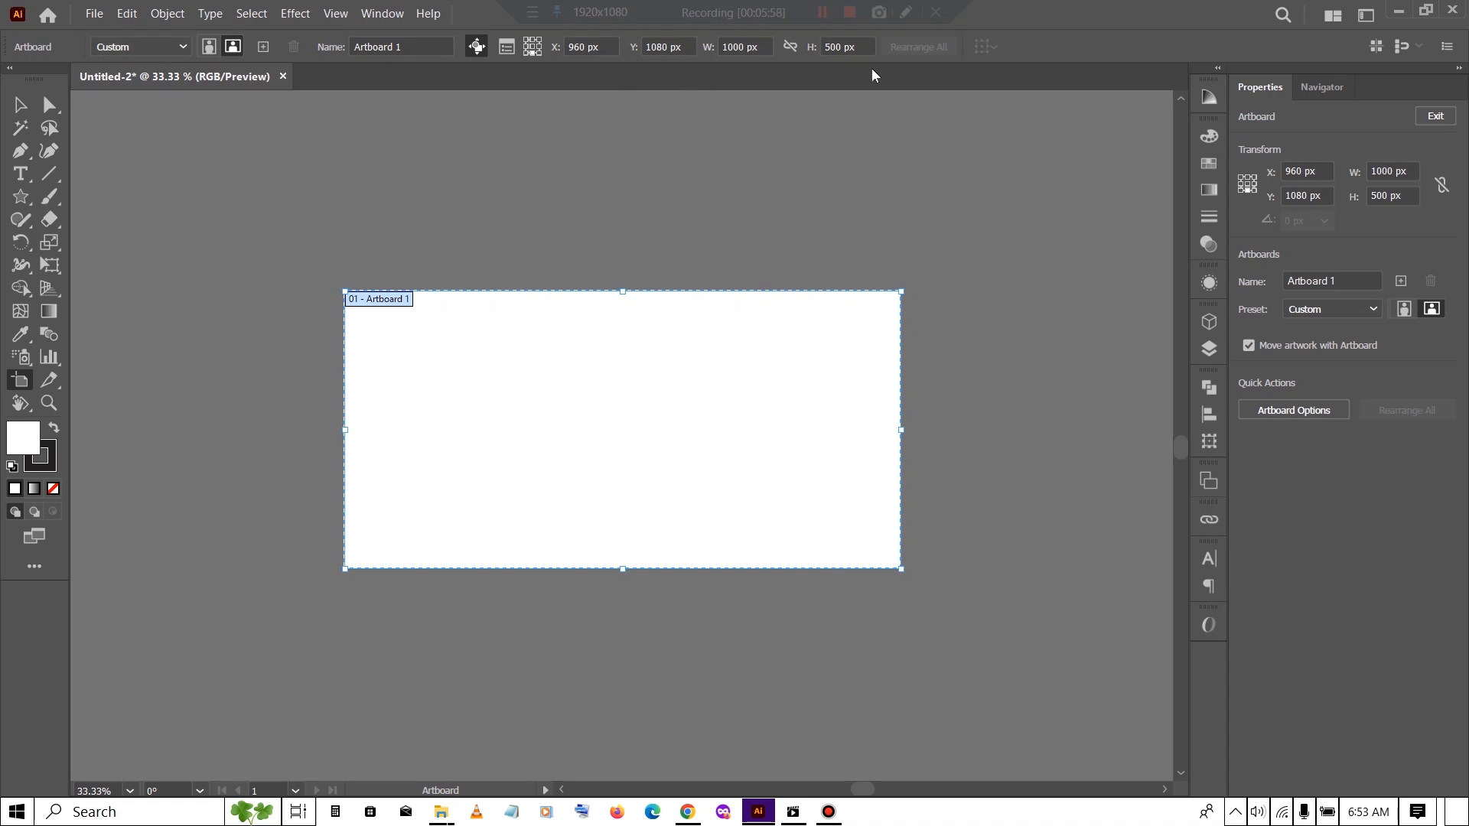
click(184, 48)
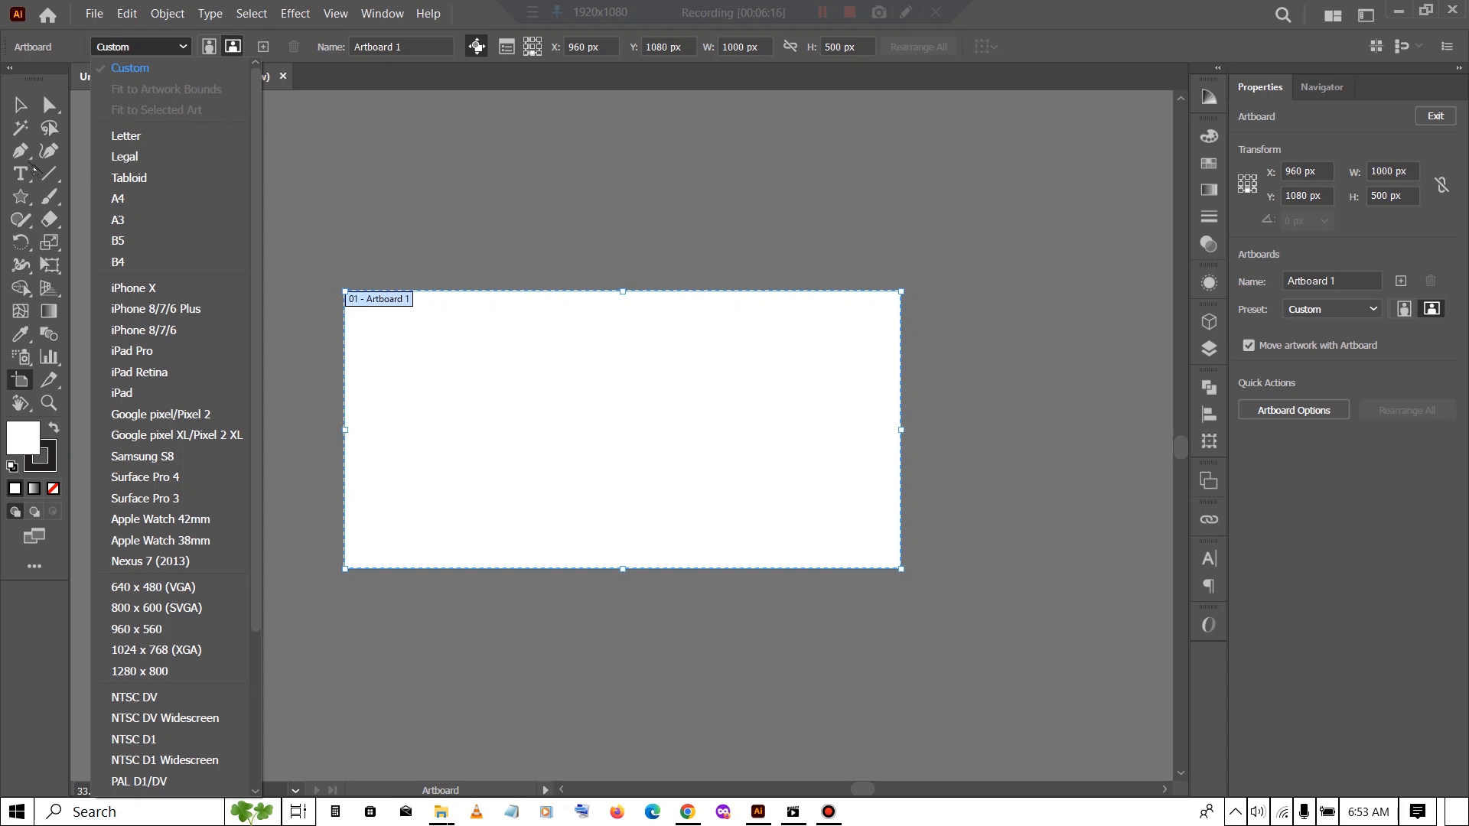
click(20, 107)
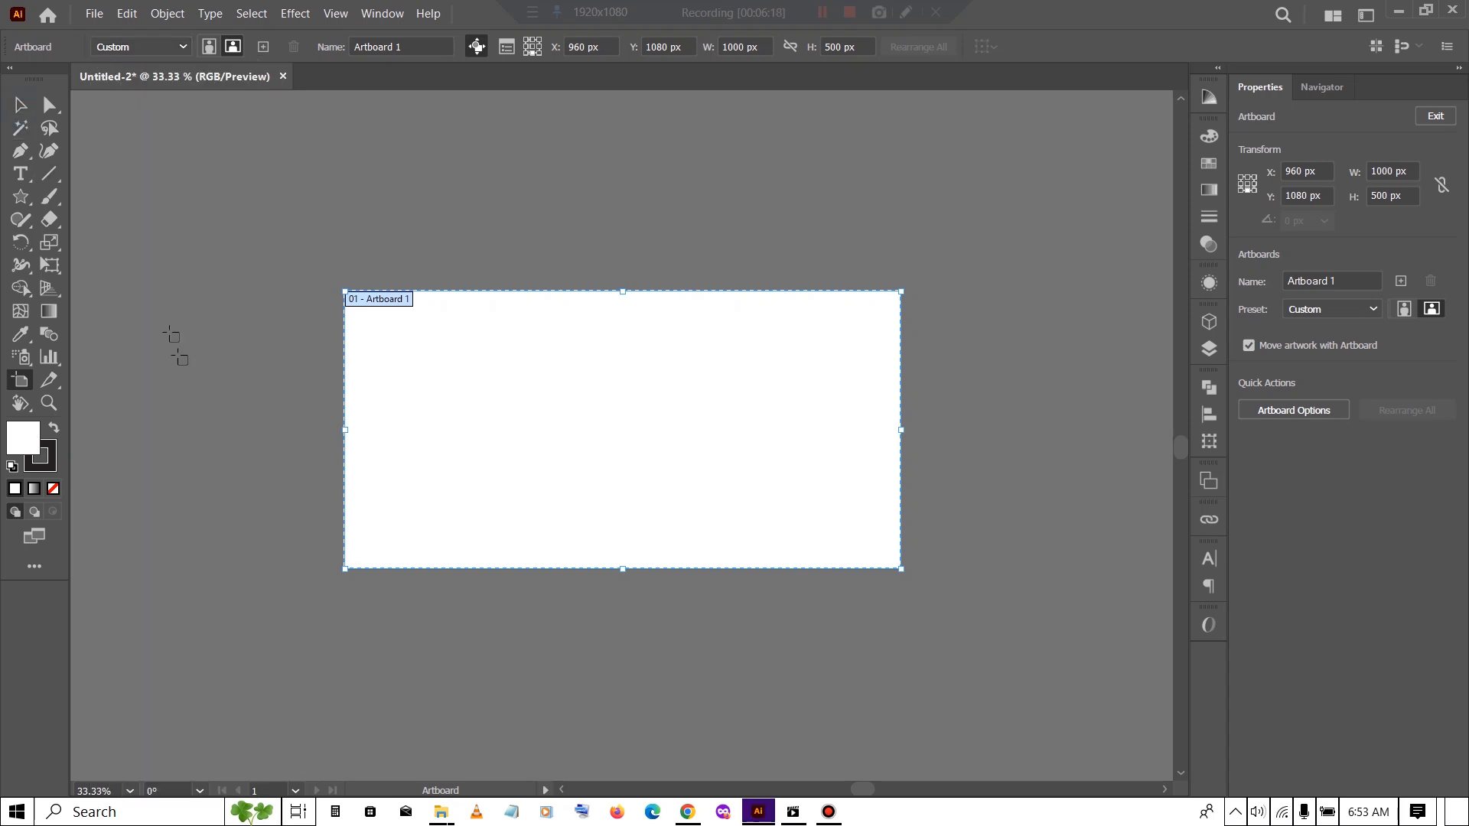
click(20, 107)
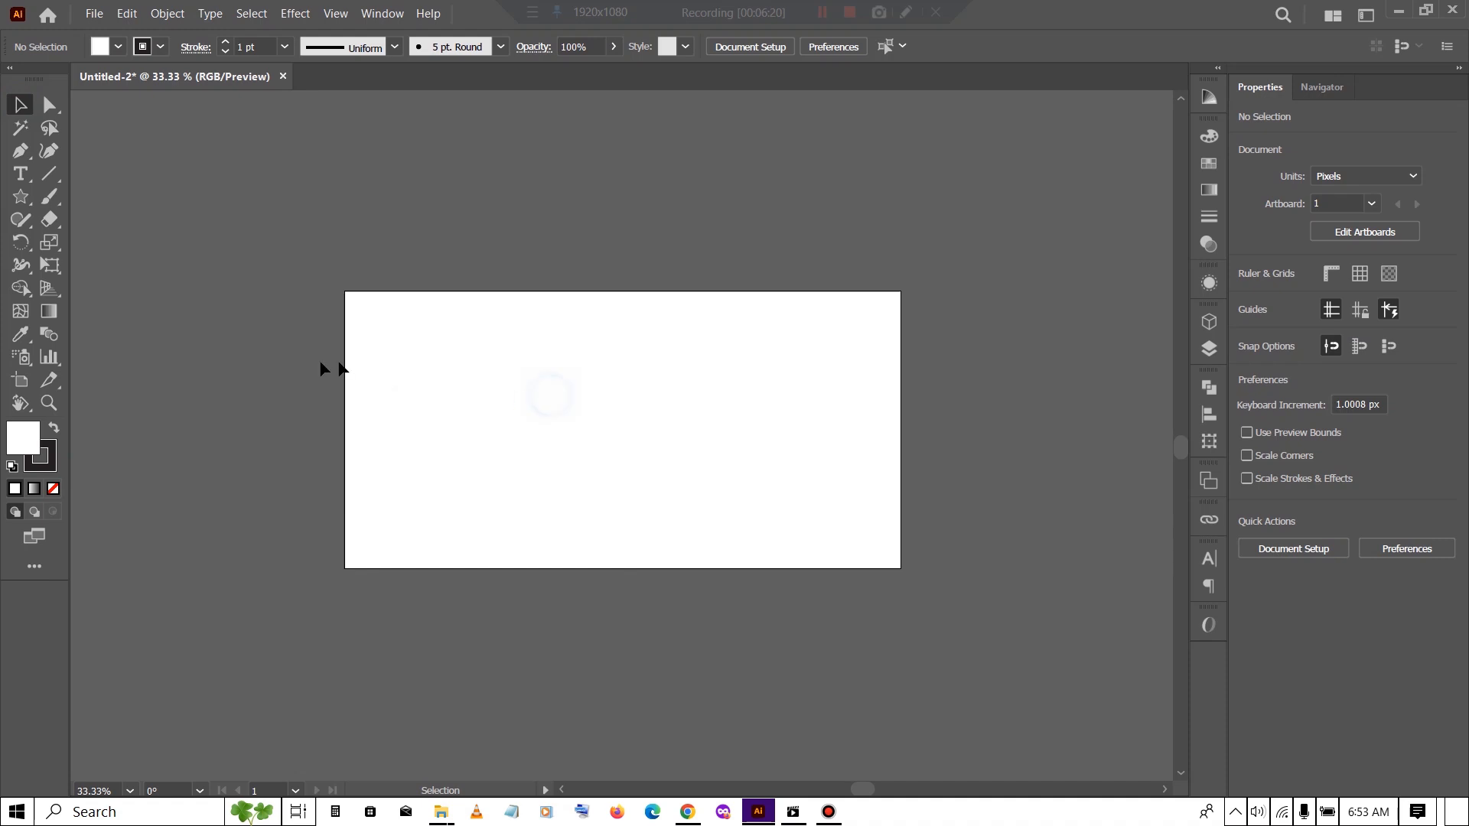
Step: Draw a rounded square about 207 px wide in the artboard's upper-left area and fill it with bright blue
scroll(545, 389, up, 1)
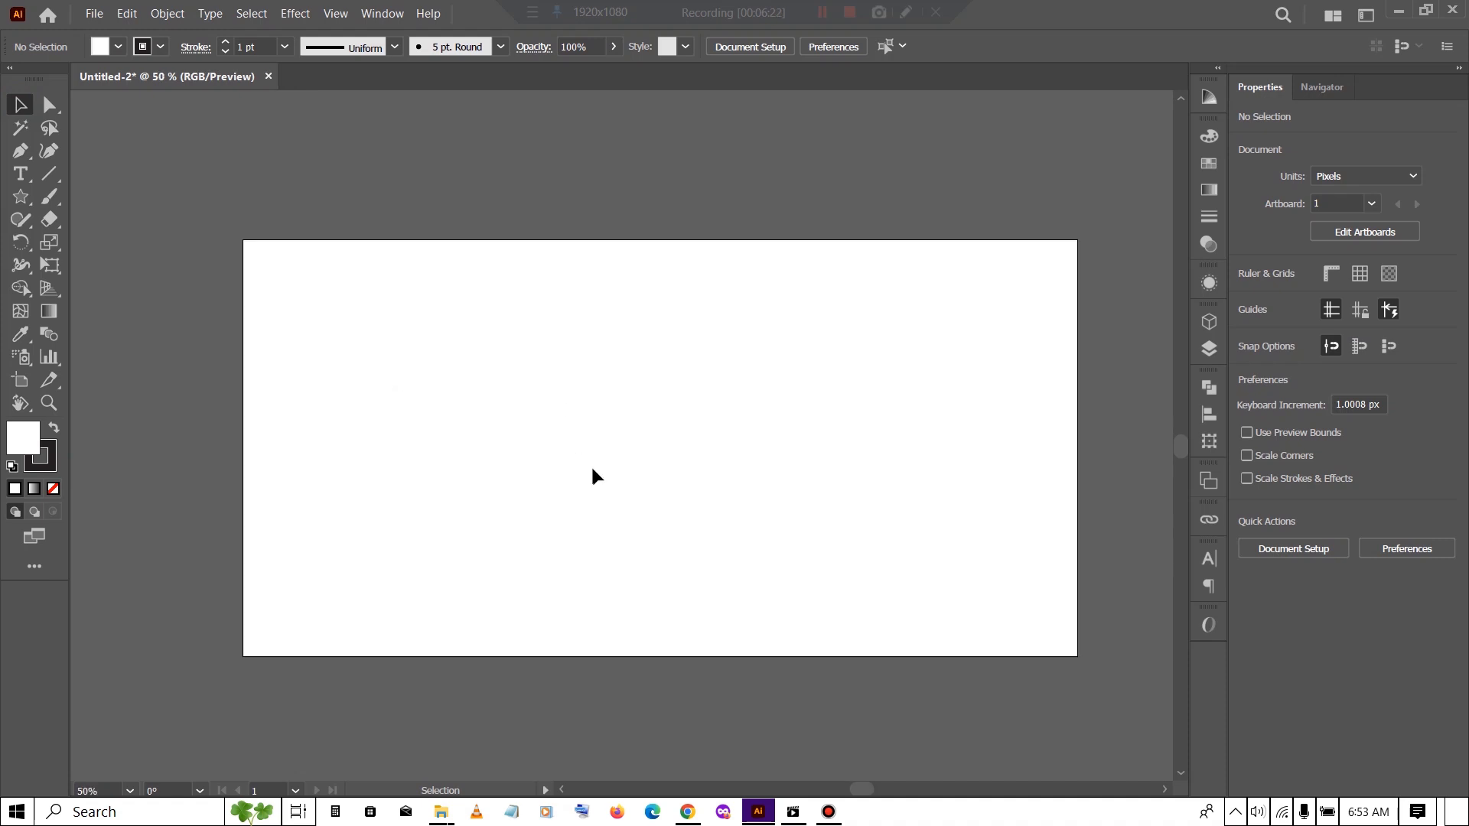
drag(676, 488, 645, 449)
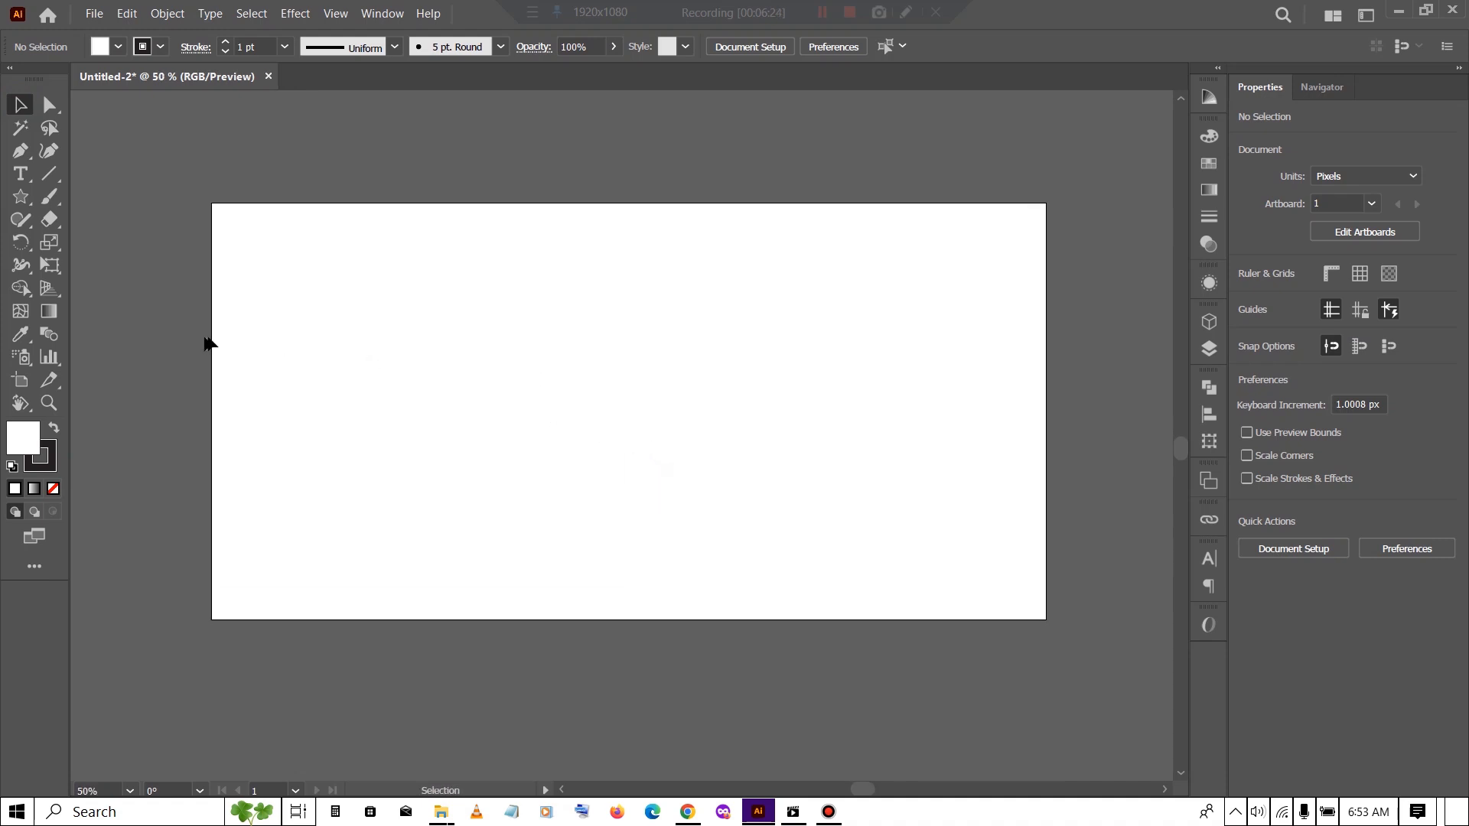
click(23, 200)
click(87, 220)
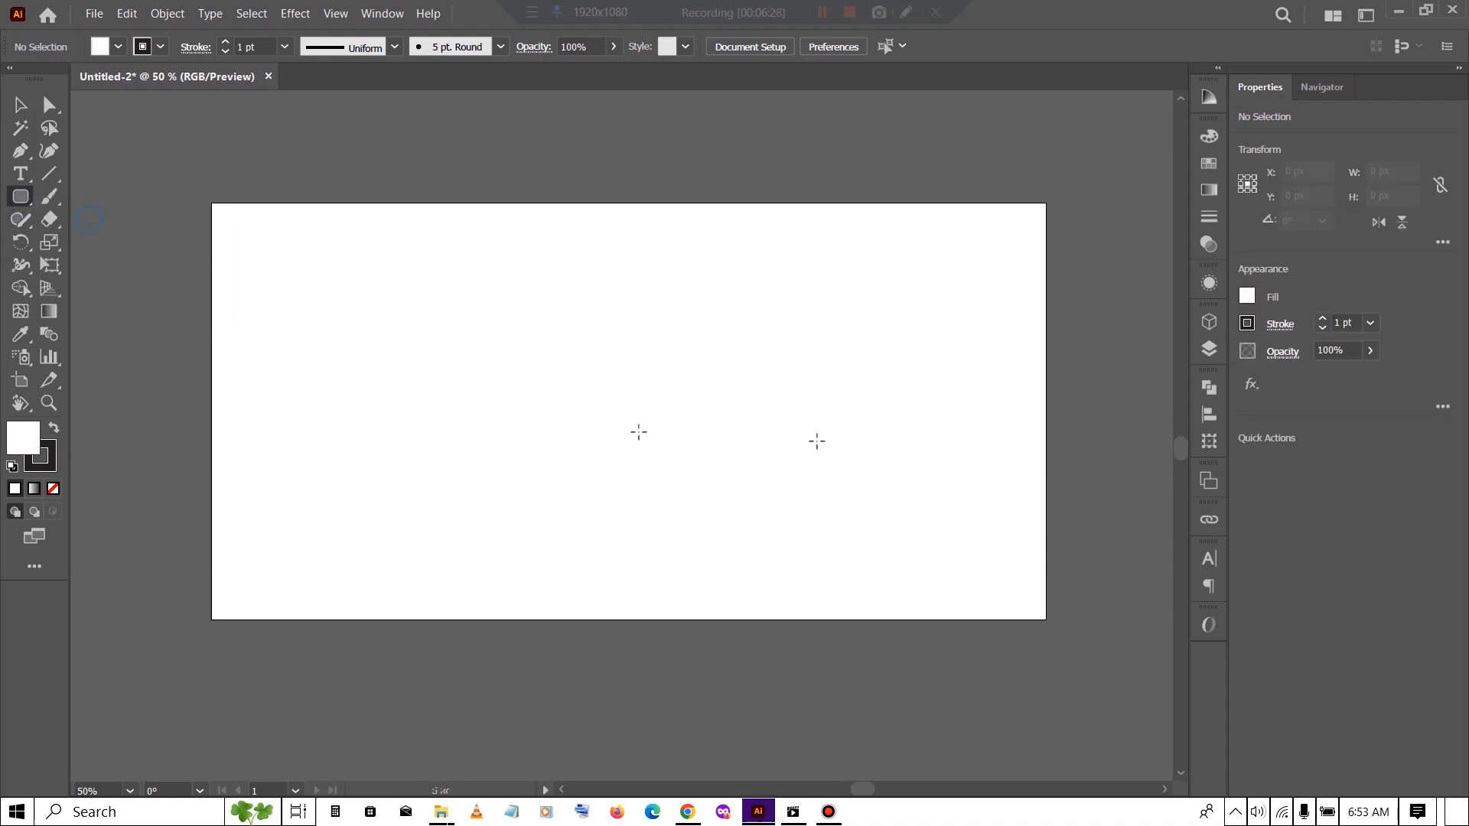
drag(420, 318, 506, 402)
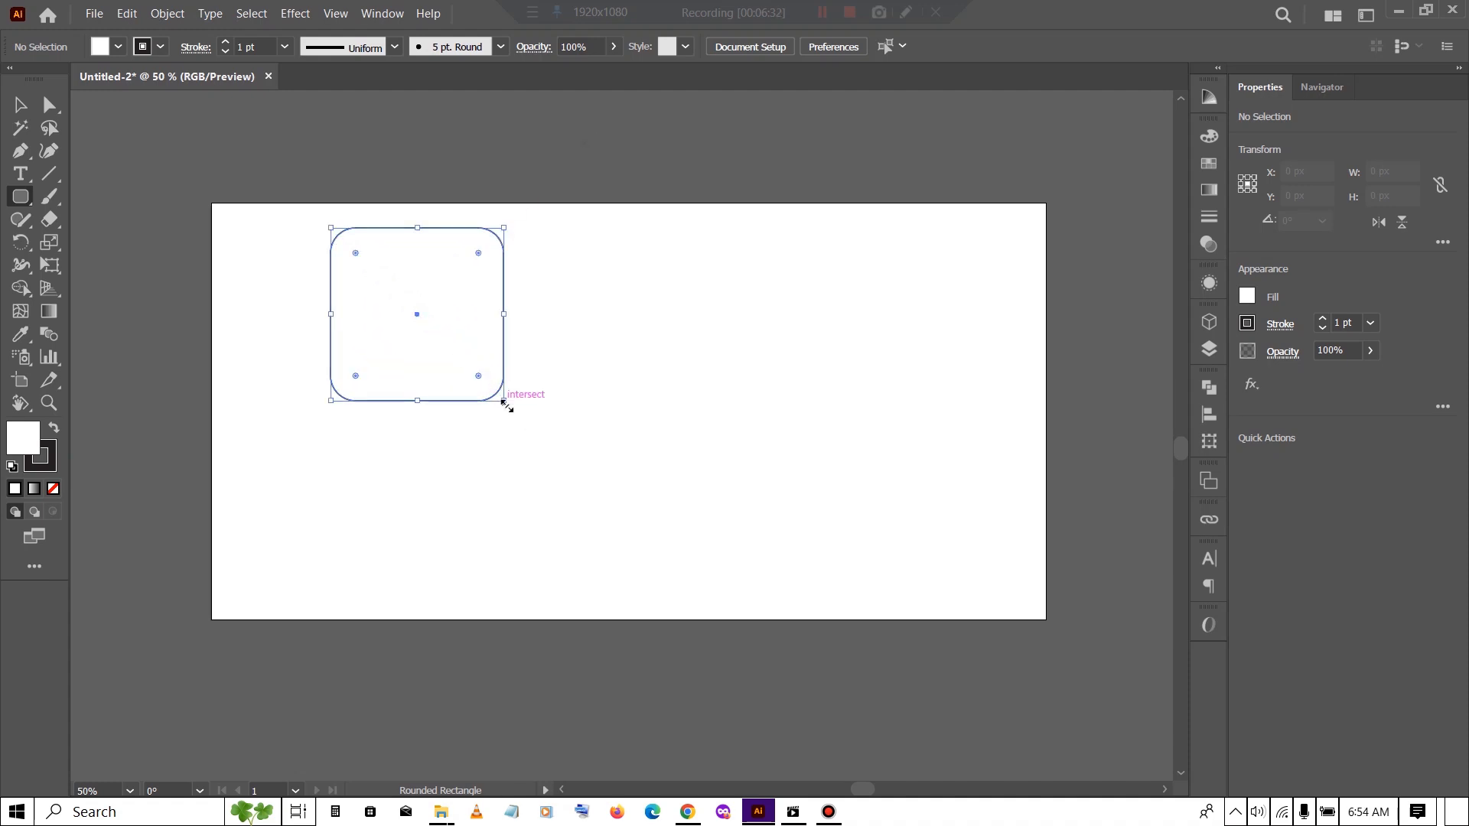
click(1205, 167)
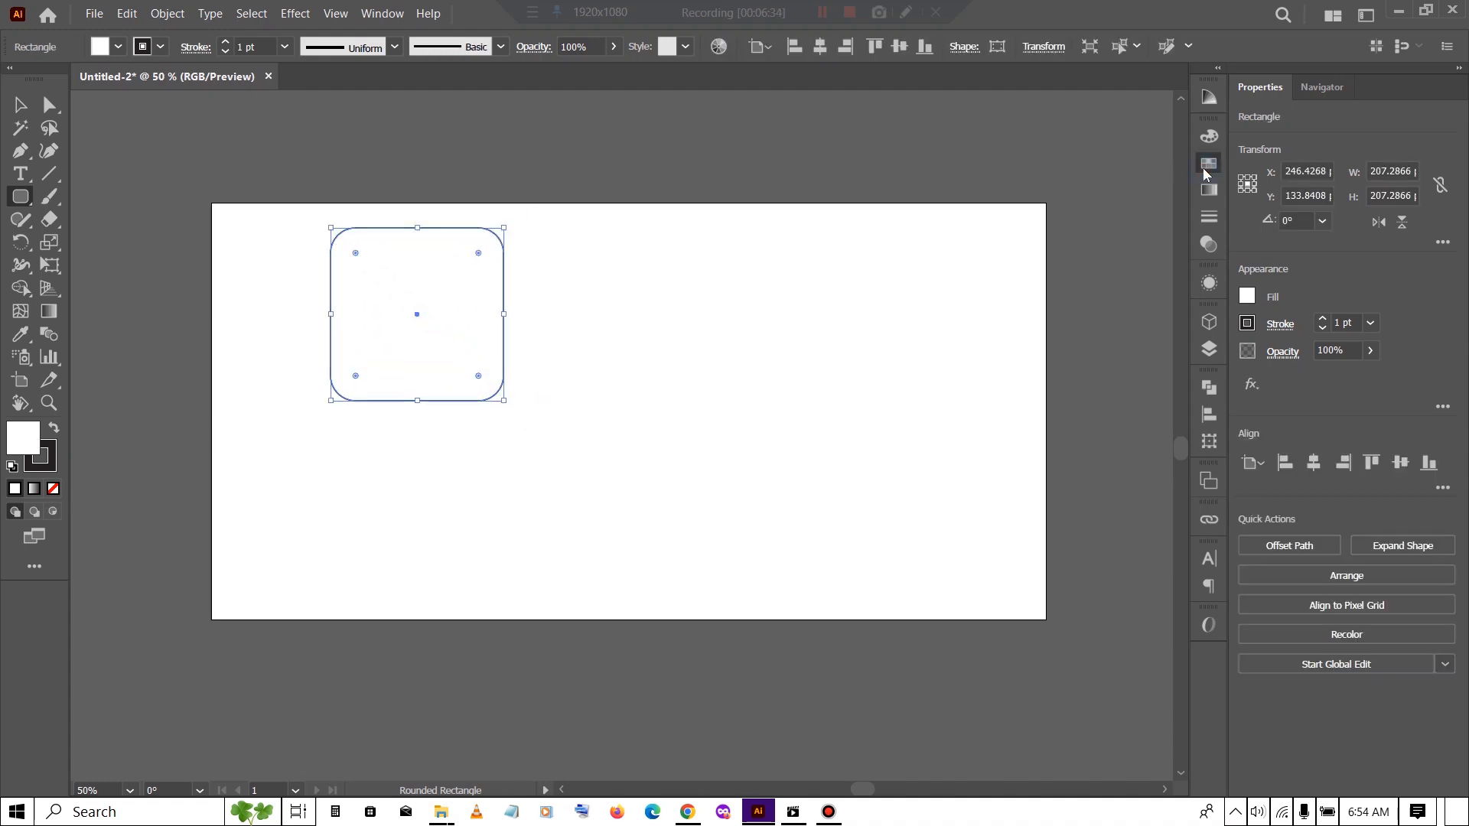
click(1065, 187)
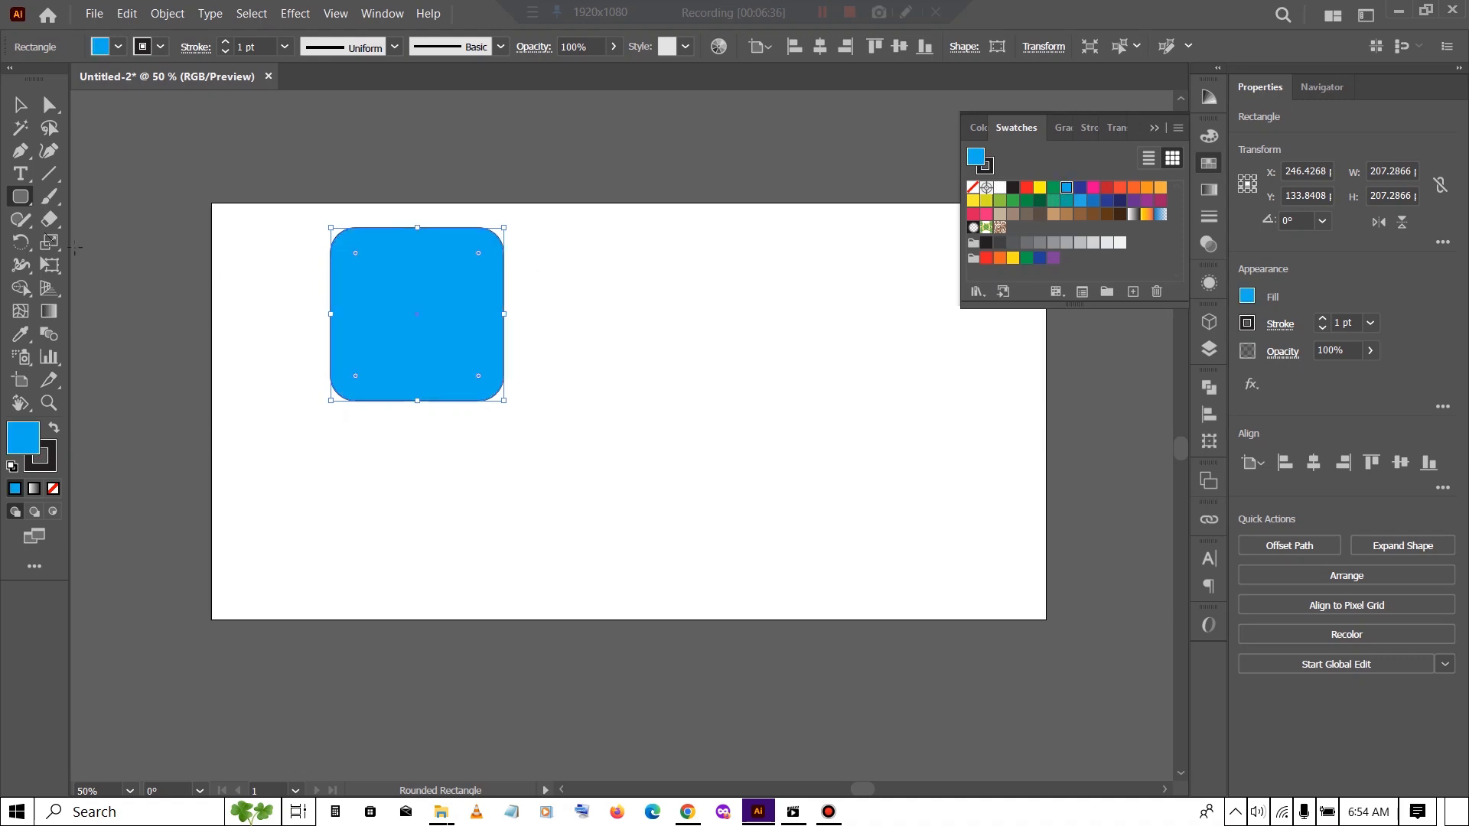
Step: Move the blue rounded square near the artboard's centre, to about X 433 px and Y 225 px
click(20, 104)
click(515, 394)
drag(452, 344, 604, 422)
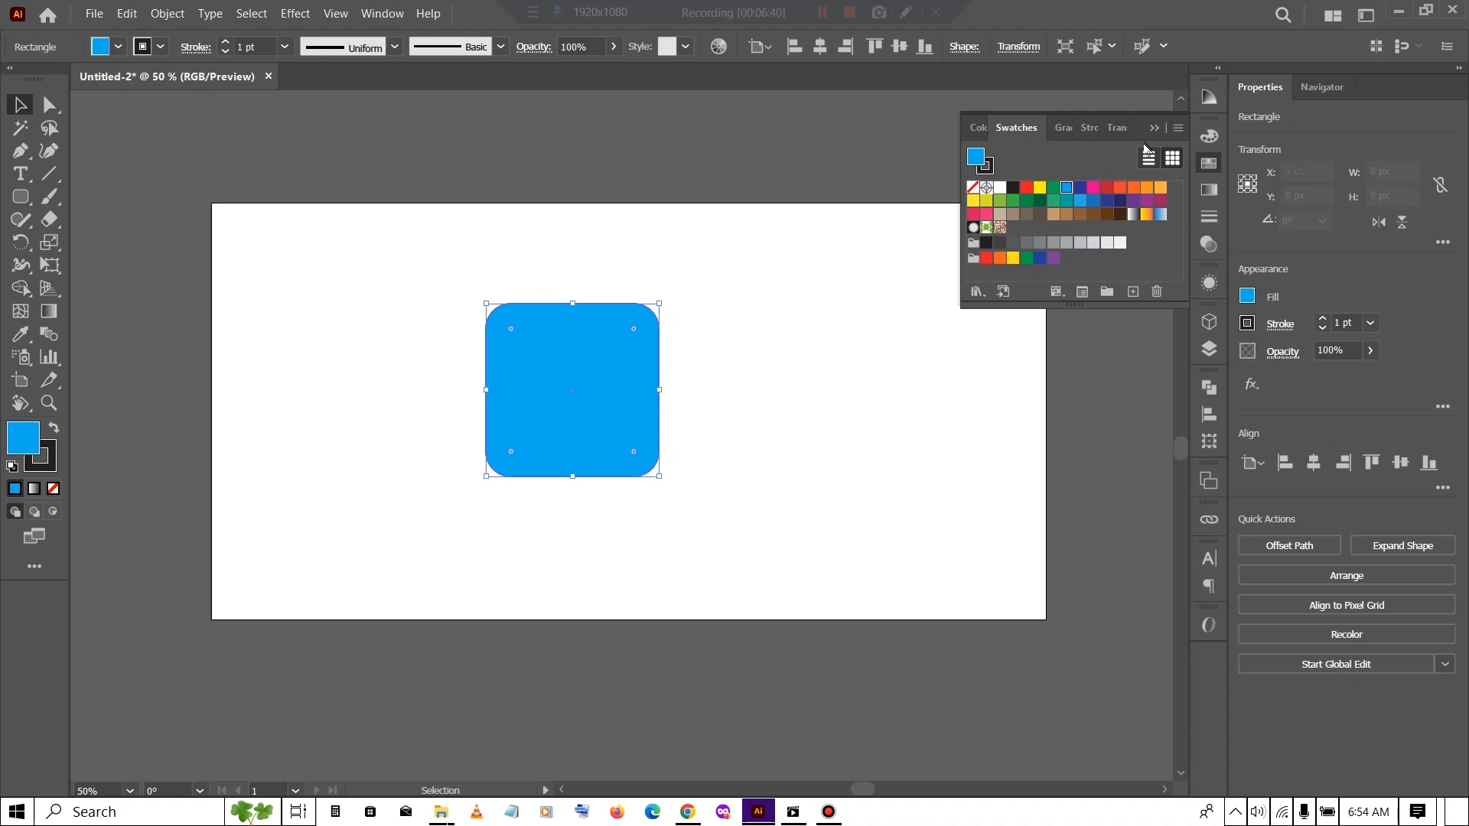
click(813, 377)
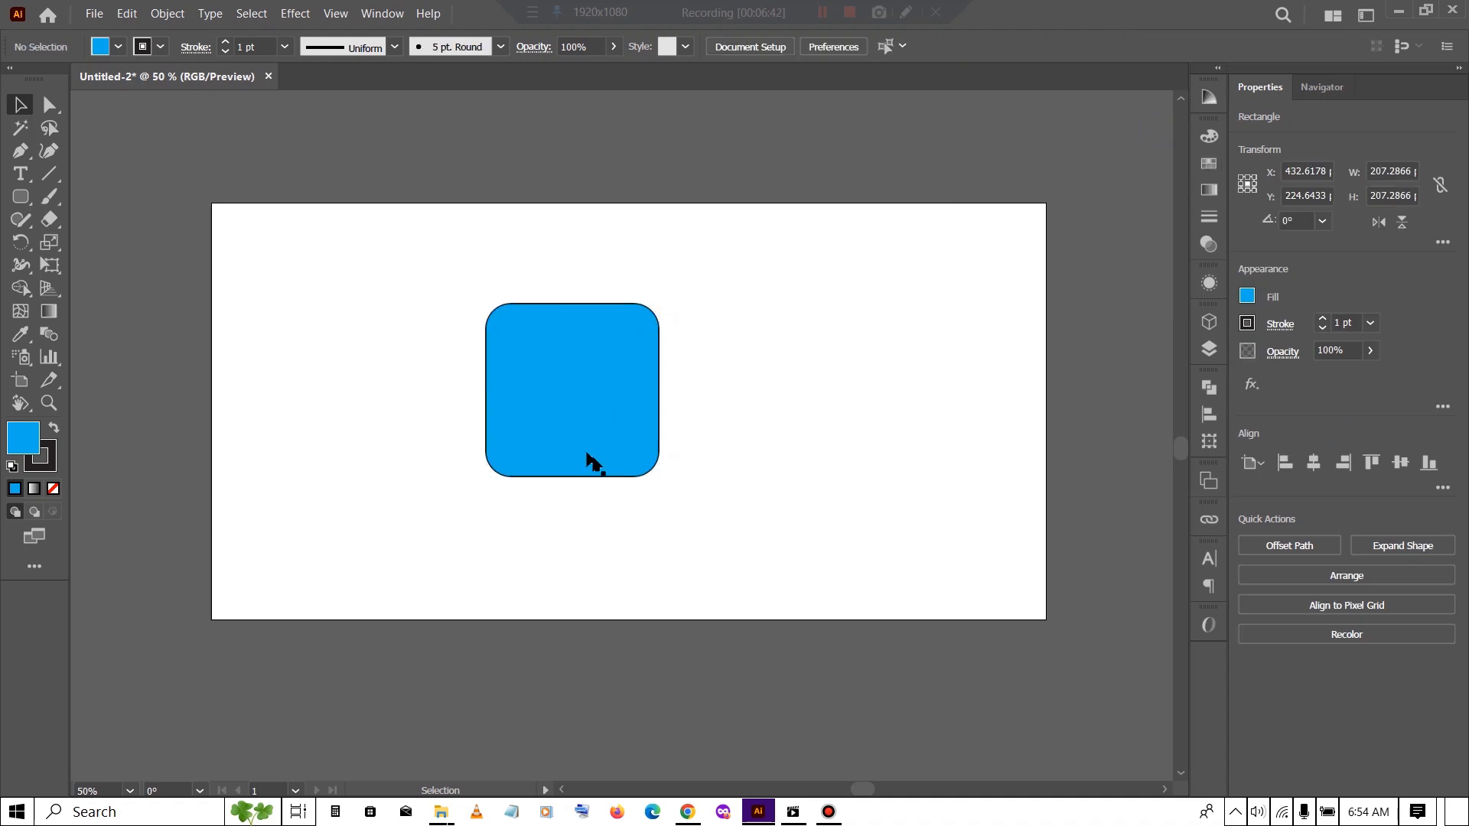
Step: Resize the artboard around the blue rounded square with the Fit to Artwork Bounds preset
click(568, 414)
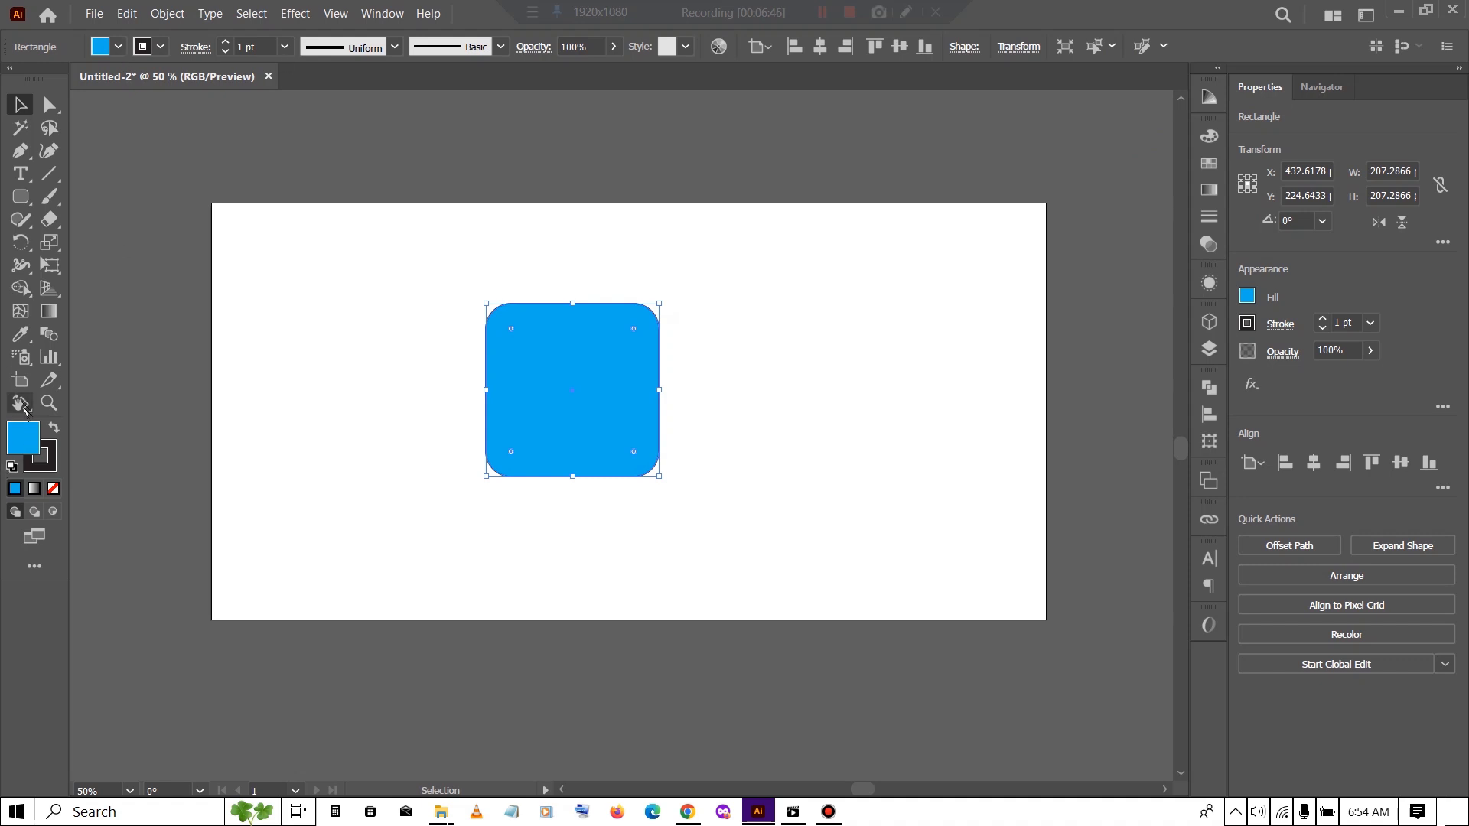
click(20, 380)
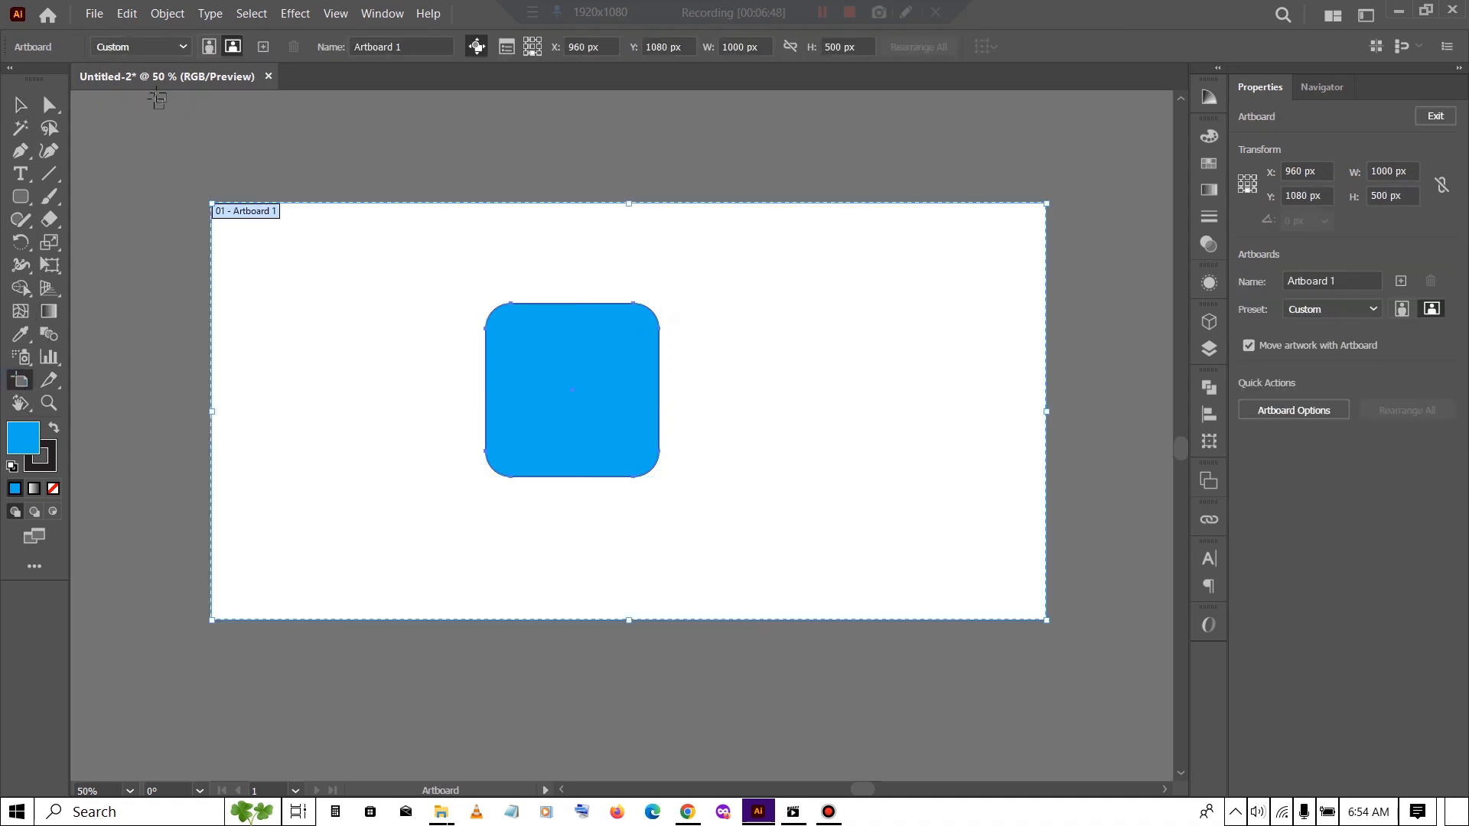
click(182, 49)
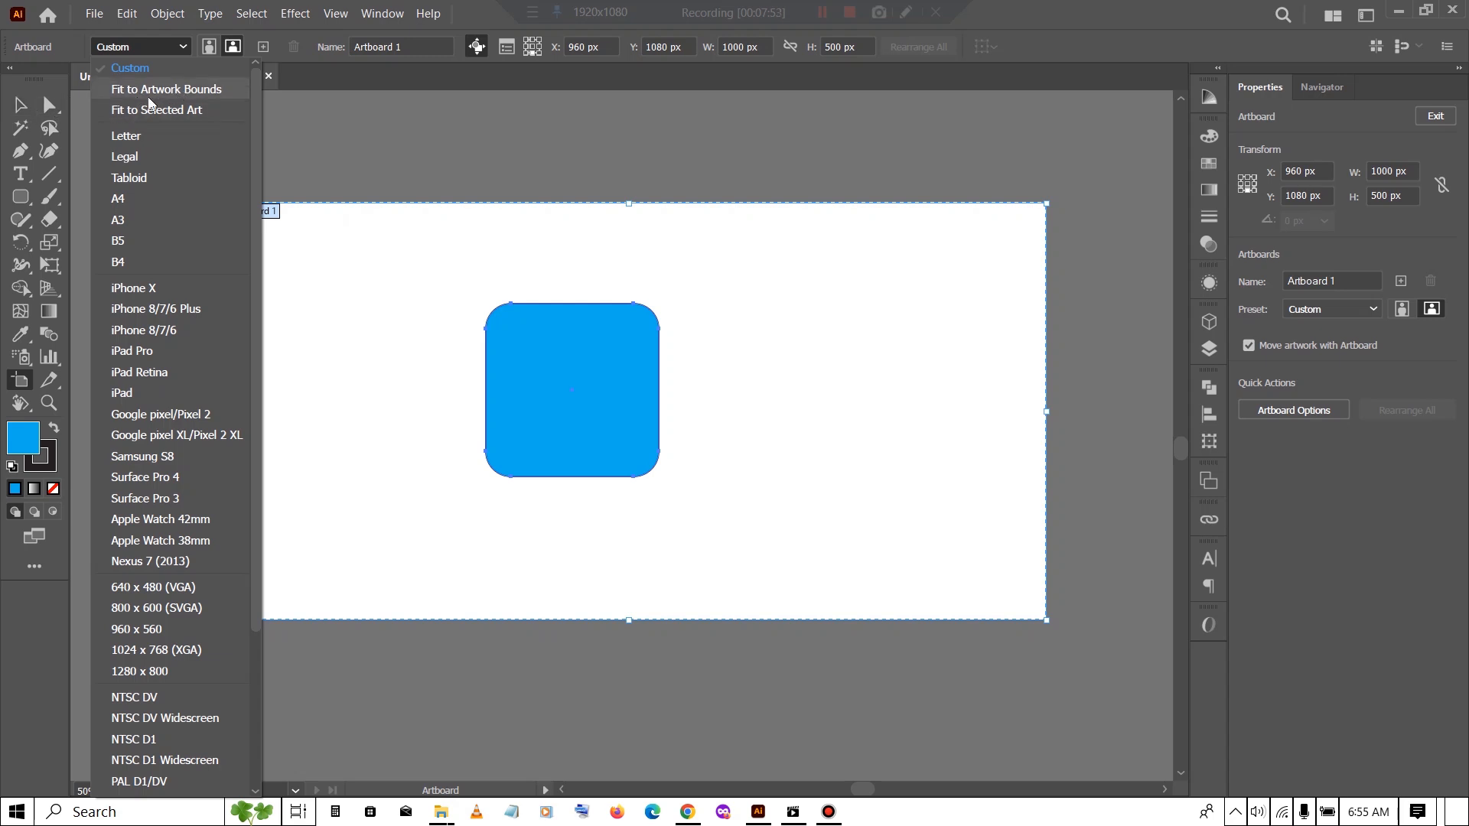
click(191, 88)
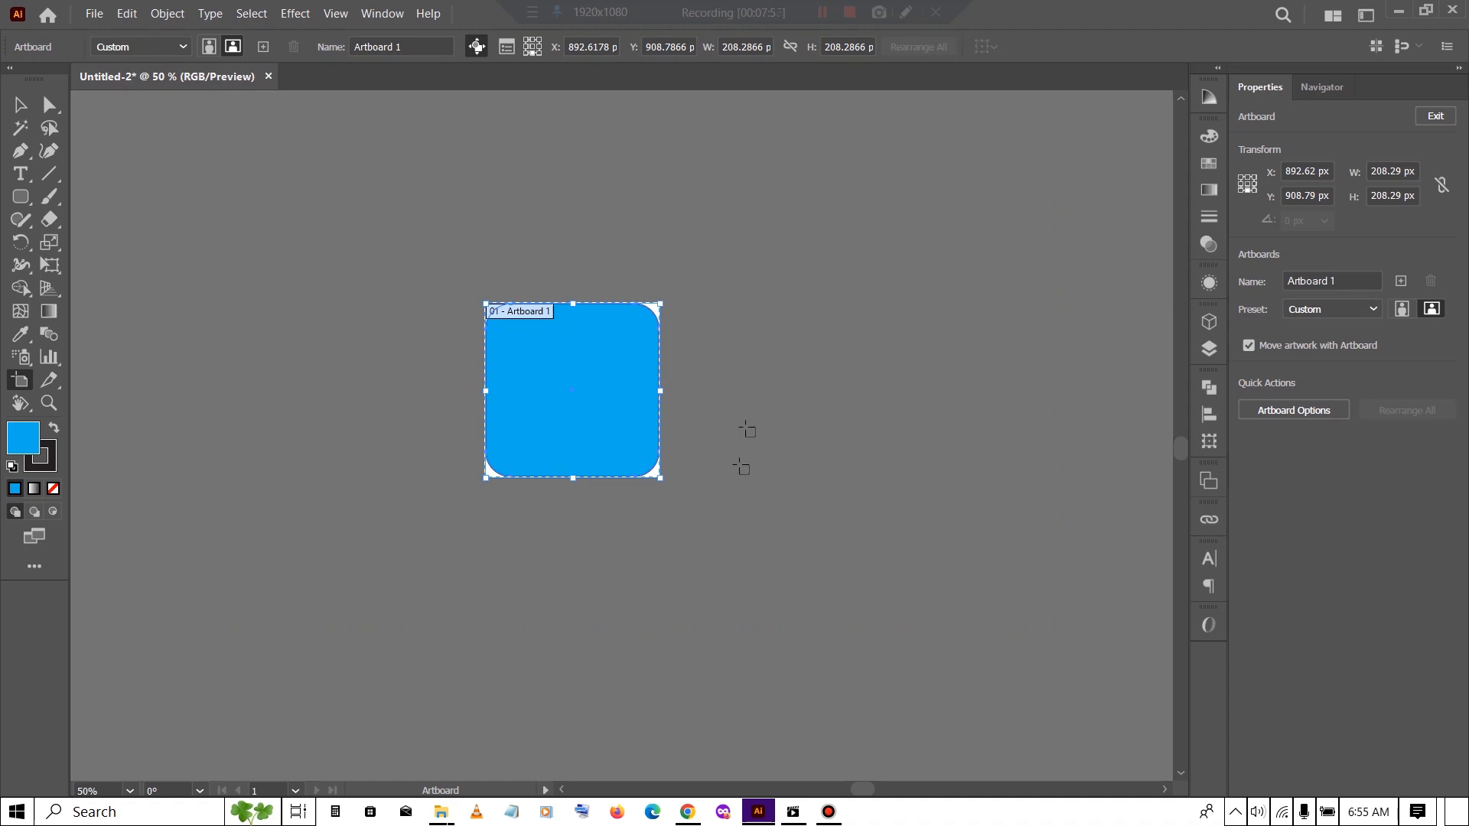
click(21, 105)
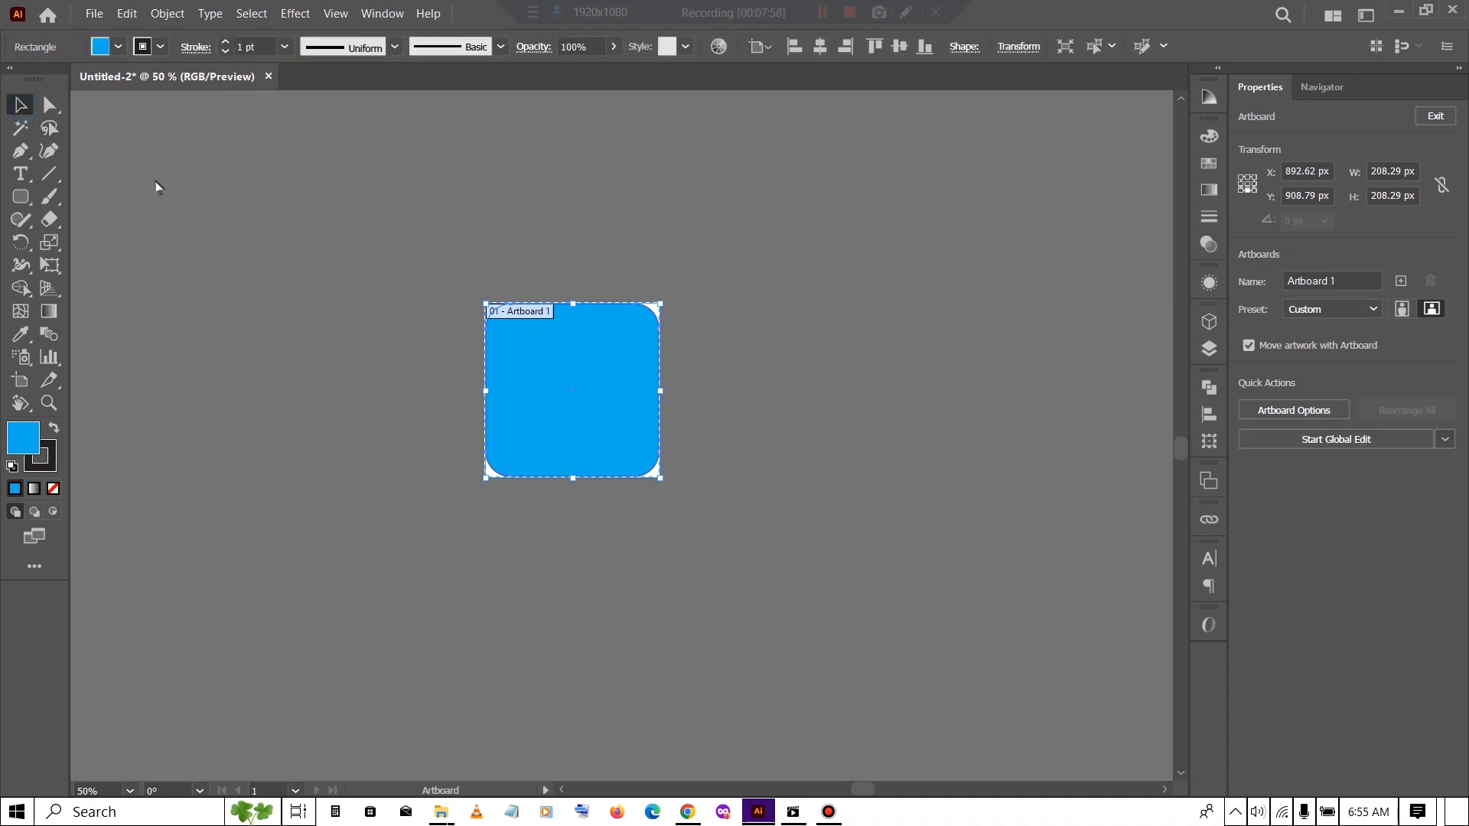
click(216, 336)
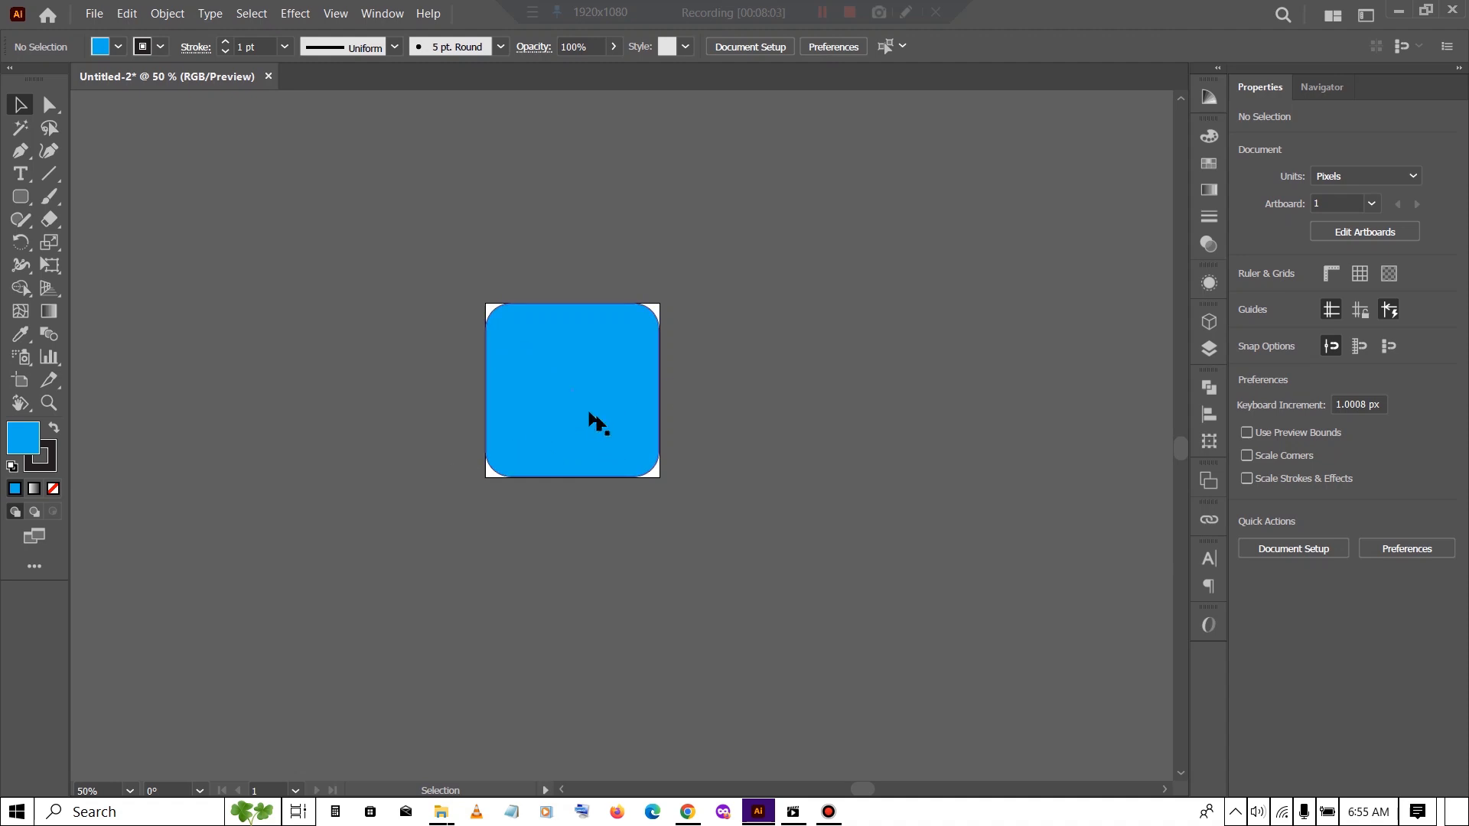
Step: Reduce the blue square's corner radius to 0 px
click(552, 391)
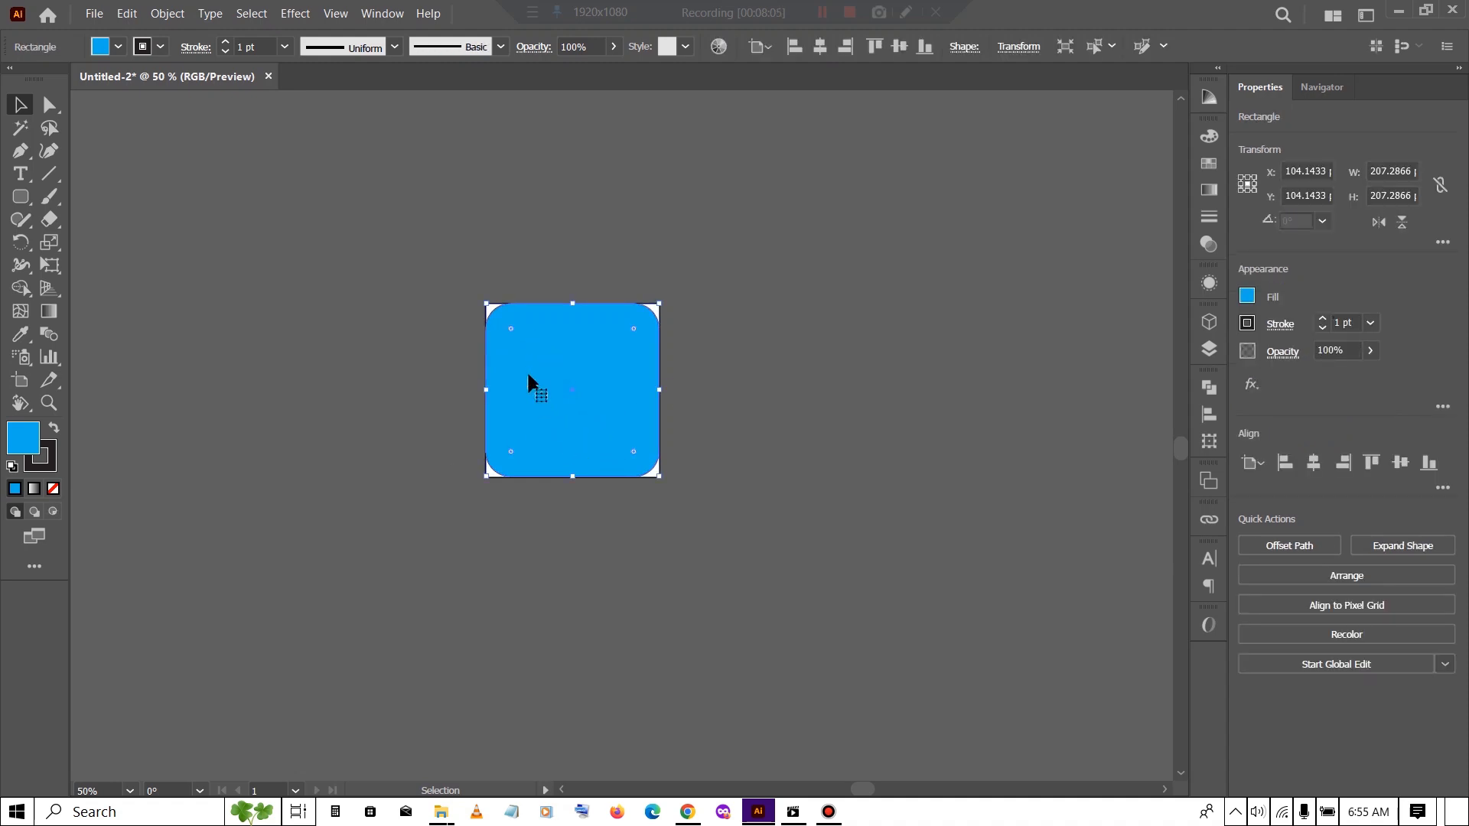
drag(510, 329, 420, 246)
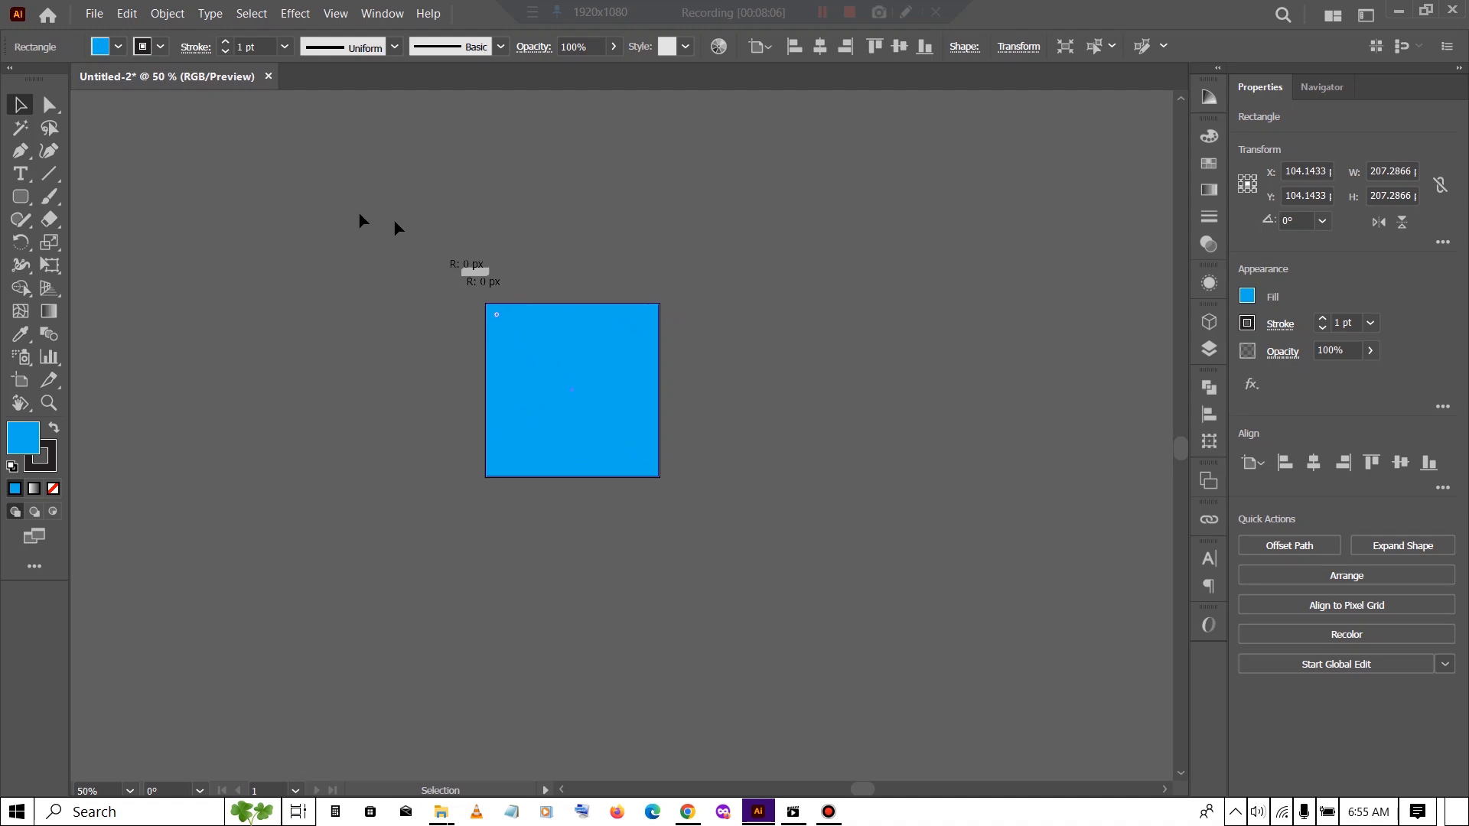
click(668, 563)
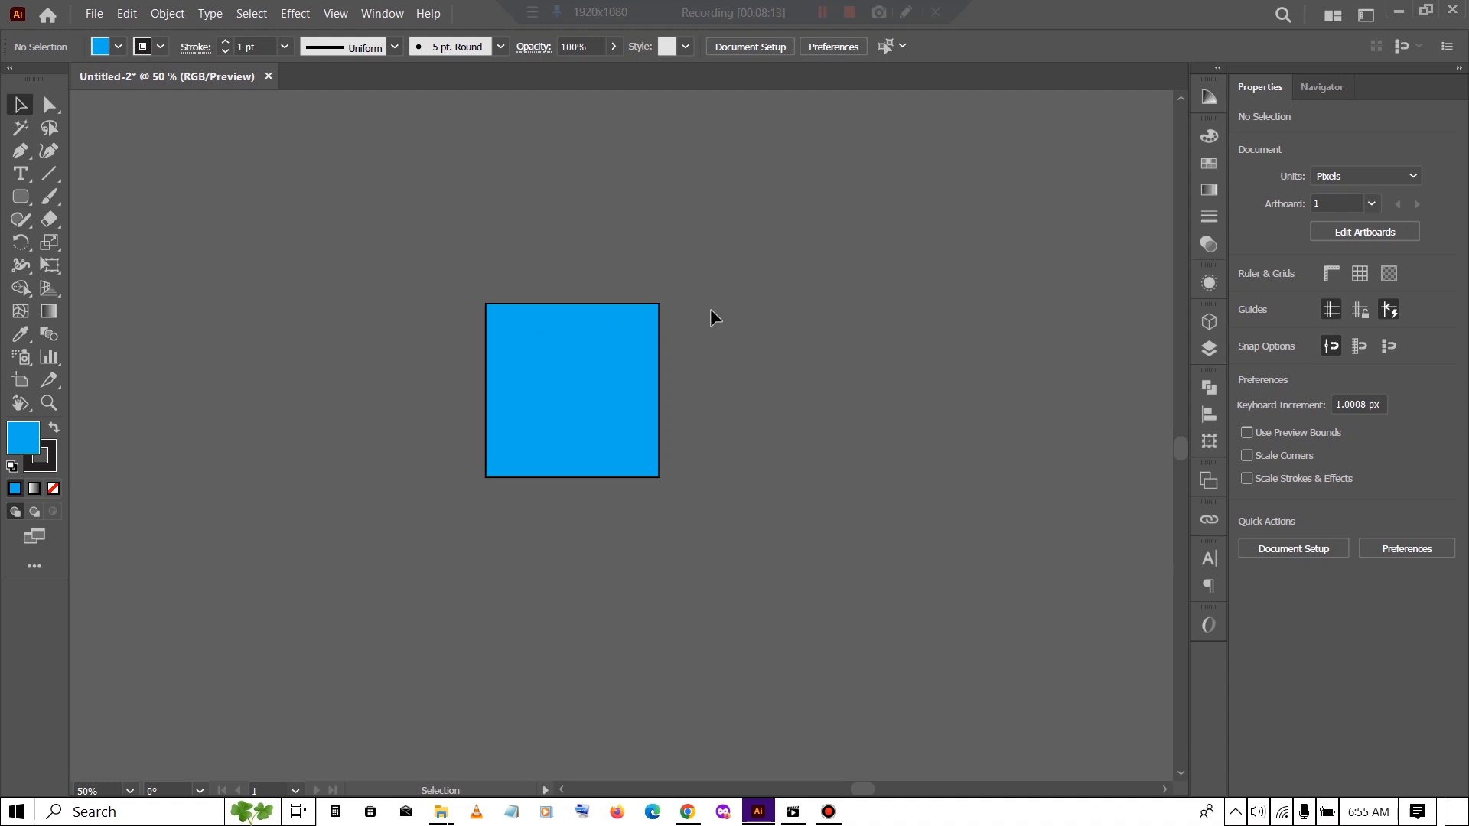
Step: Undo the corner radius change and the artboard fit, and deselect the shape
key(ctrl+z)
key(v)
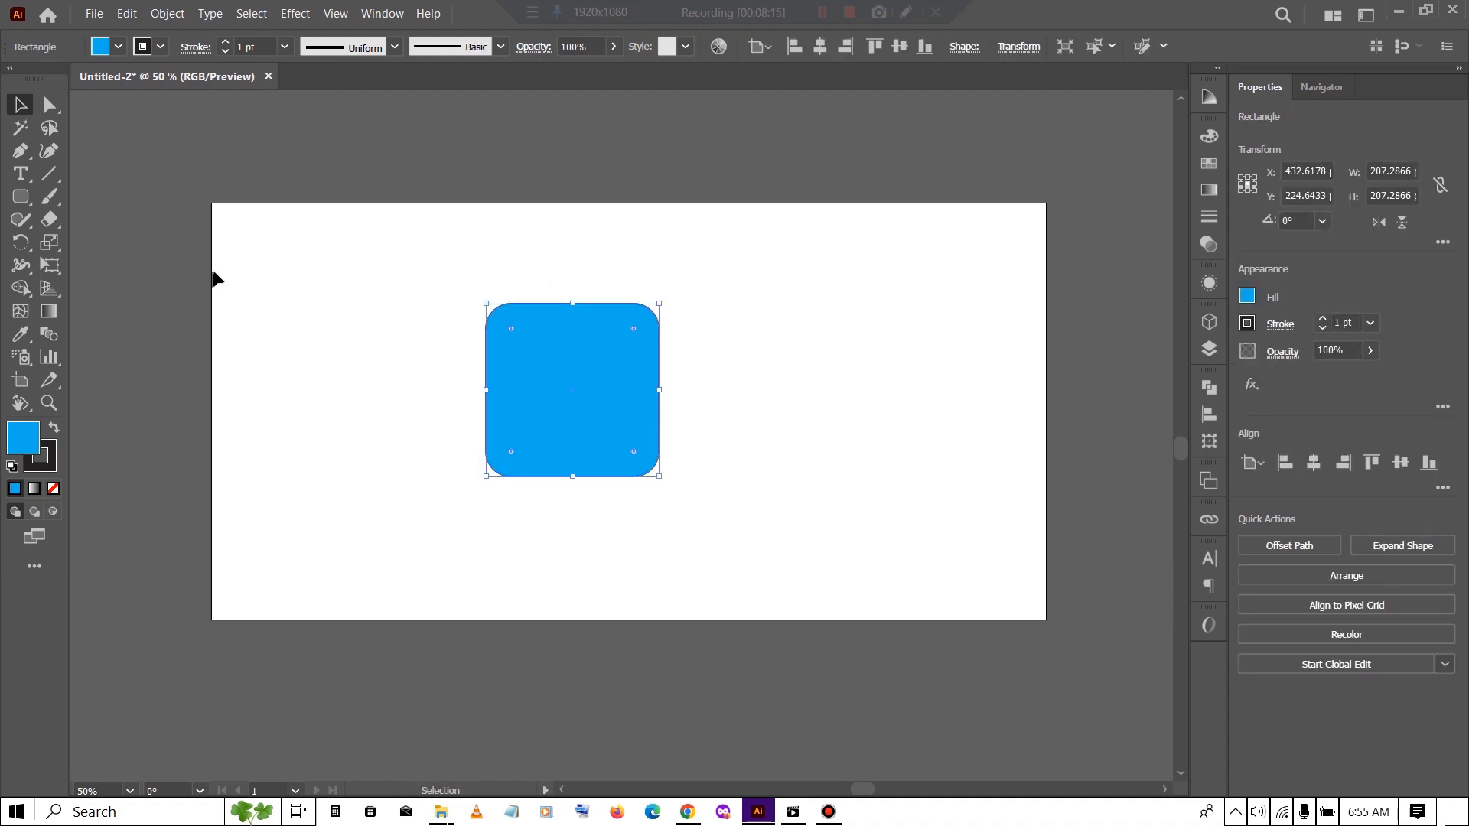
click(327, 318)
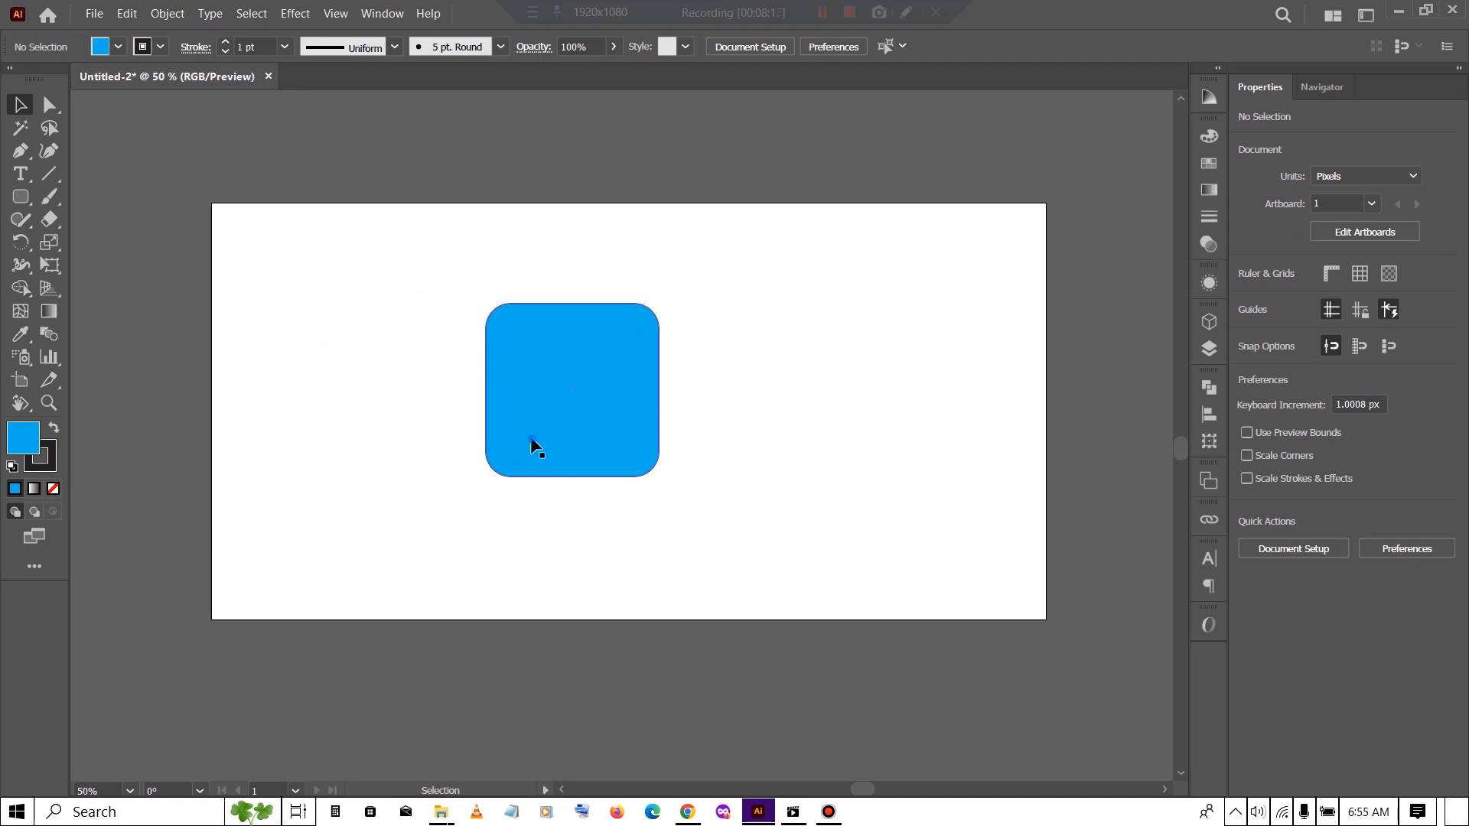
Step: Draw a blue five-pointed star with the Star tool on the artboard, to the right of the rounded square
click(651, 463)
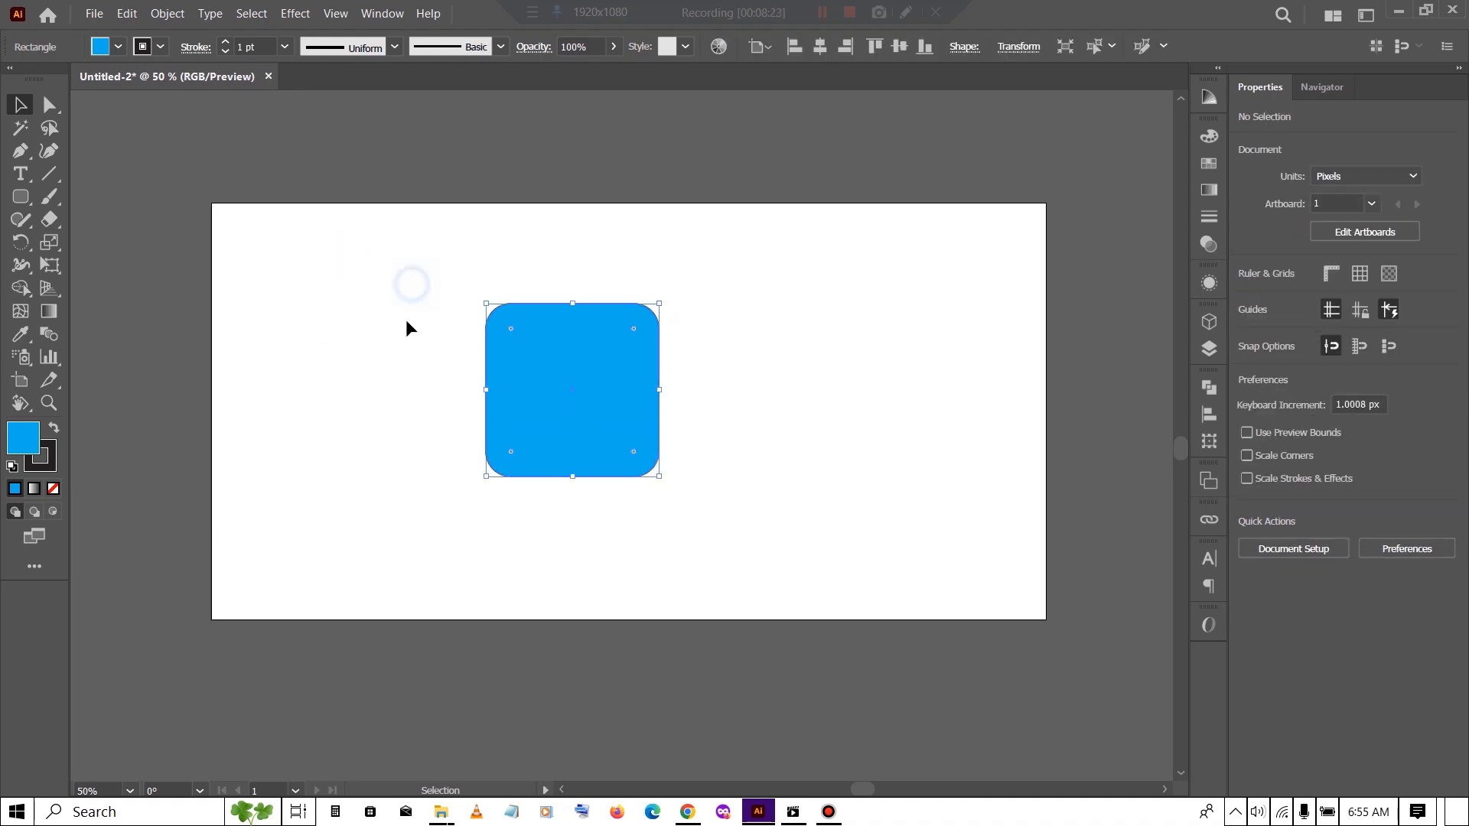
drag(21, 196, 129, 288)
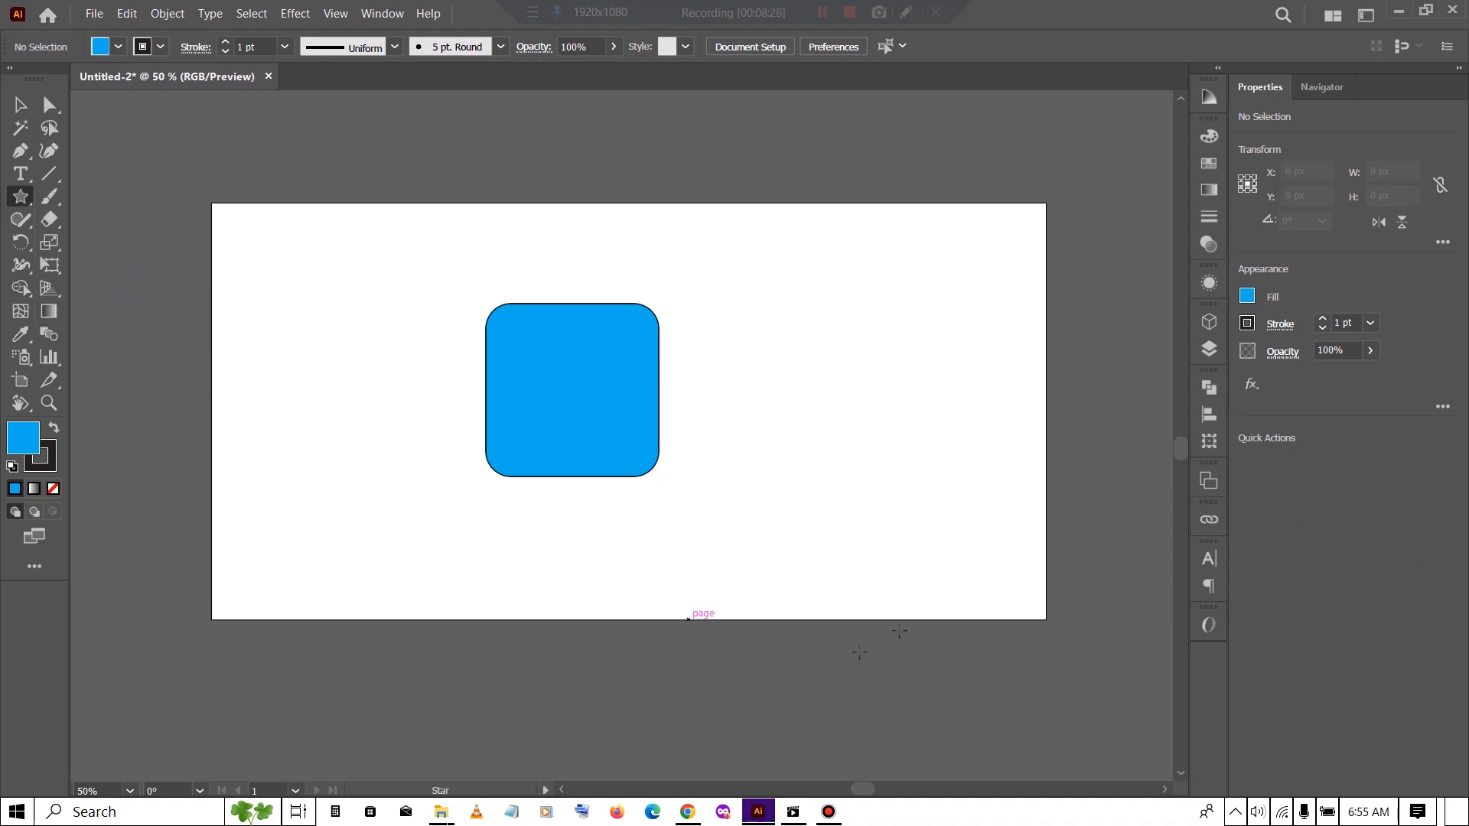
drag(862, 479, 927, 534)
Step: Draw a blue circle about 183 px in diameter to the left of the rounded square and deselect it
drag(21, 197, 95, 243)
drag(334, 328, 384, 403)
click(21, 104)
click(170, 131)
Step: Move the circle to about X 199 px and the rounded square to X 500 px, both at about Y 232 px
drag(315, 300, 359, 369)
drag(577, 420, 630, 428)
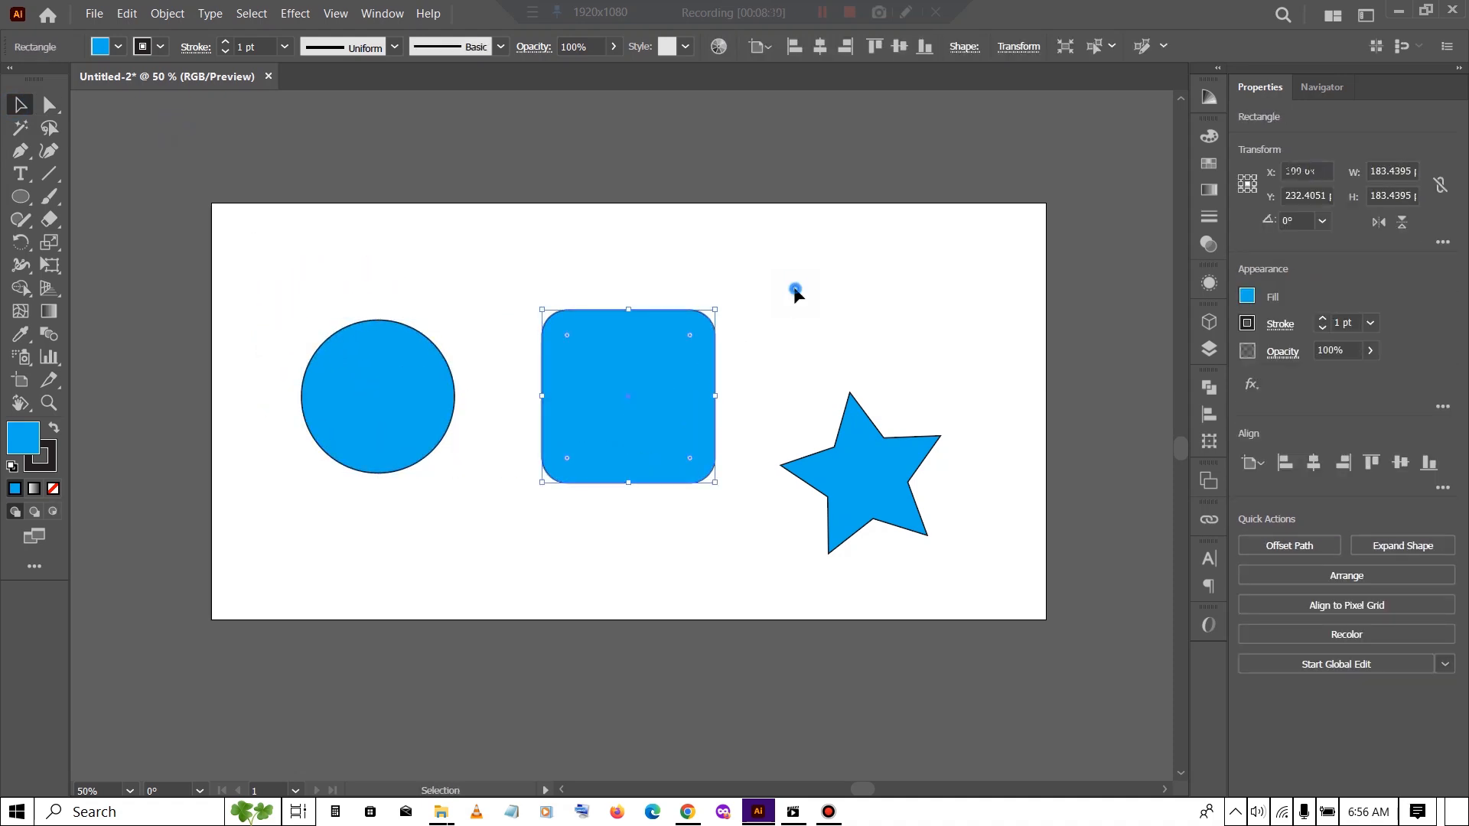
click(727, 249)
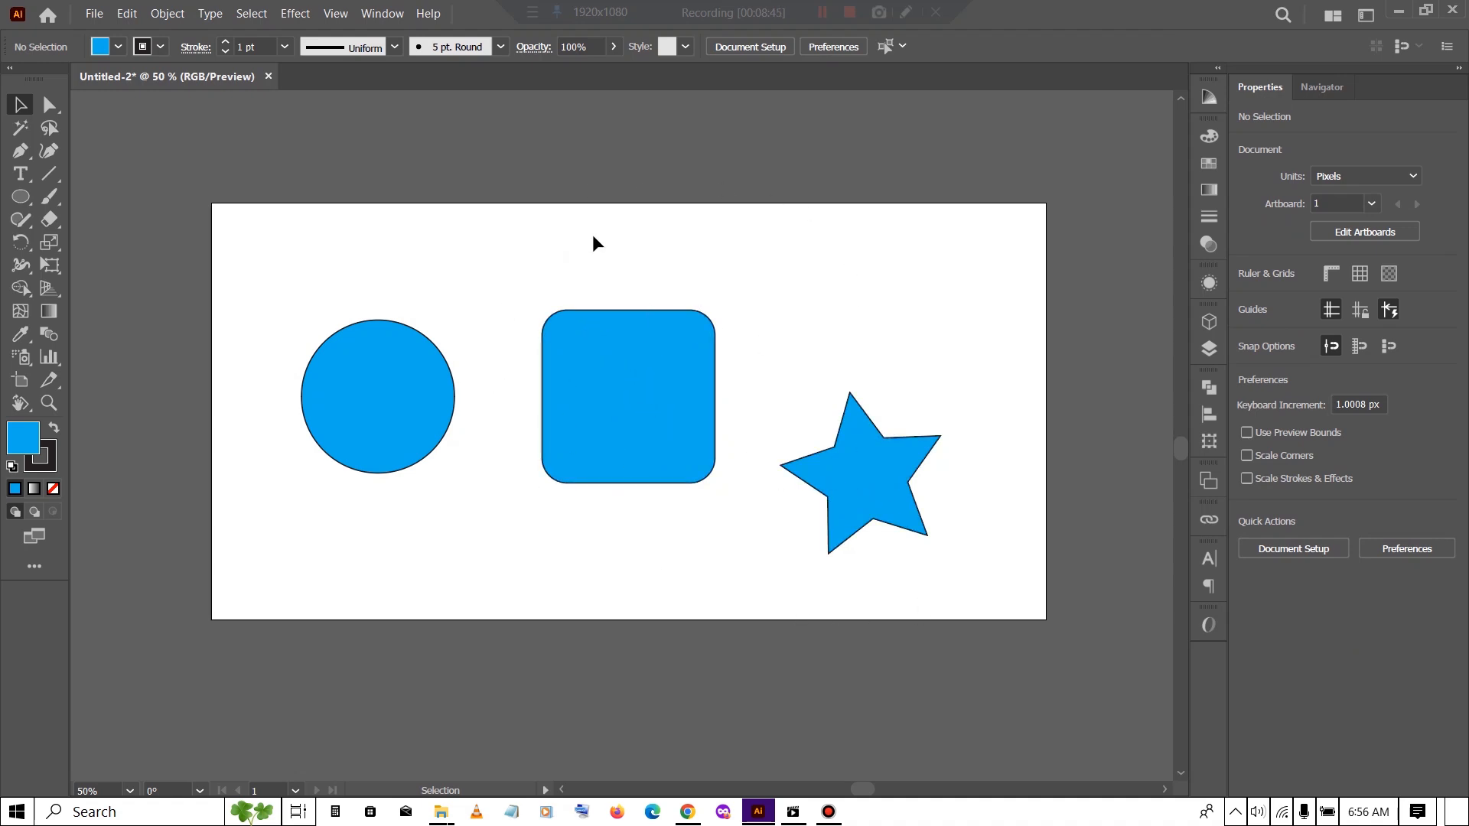
Step: Fit the artboard to the rounded square and the star with the Fit to Selected Art preset, and undo the fit
click(623, 431)
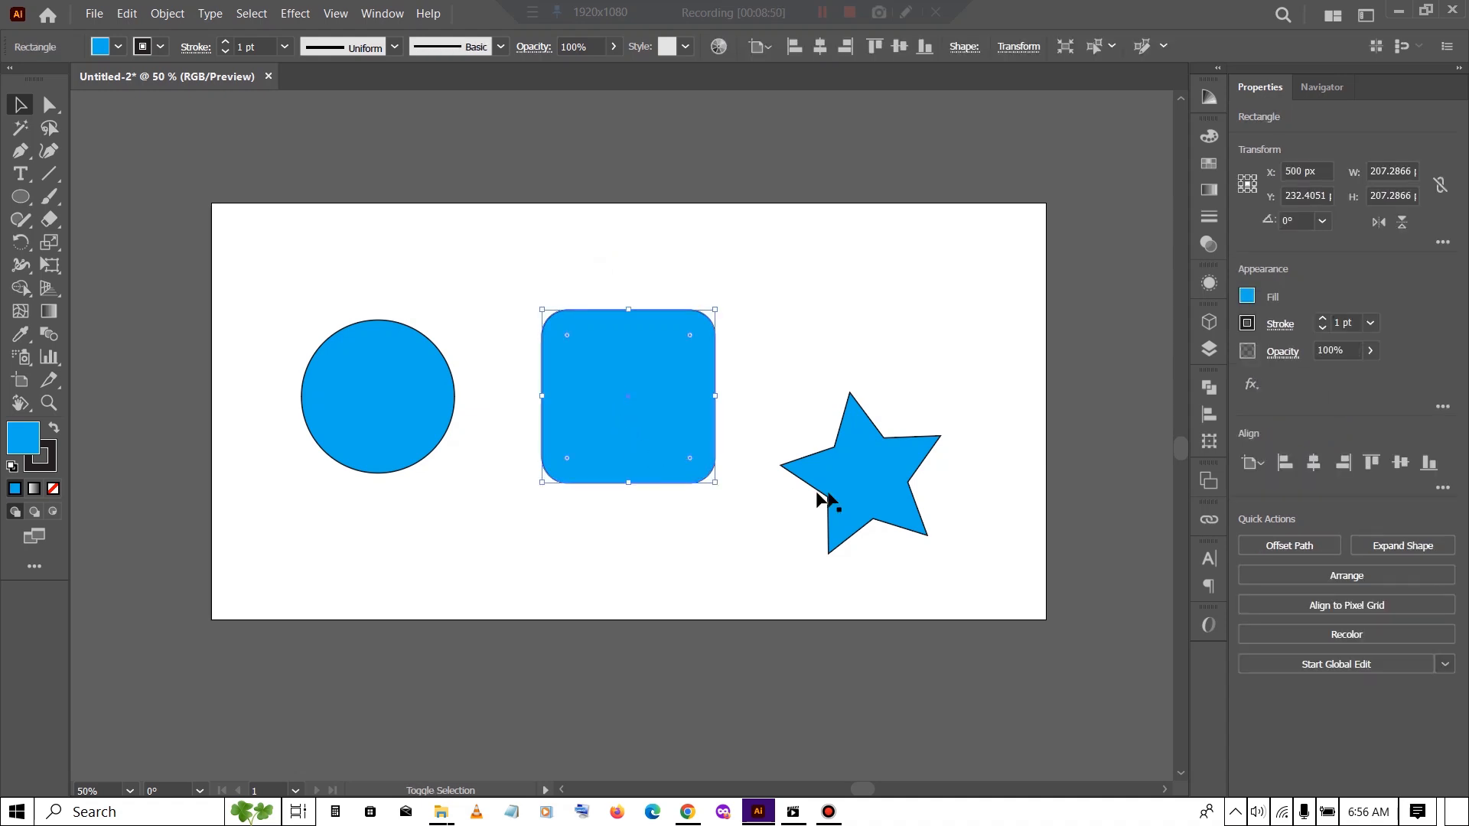
shift+click(860, 494)
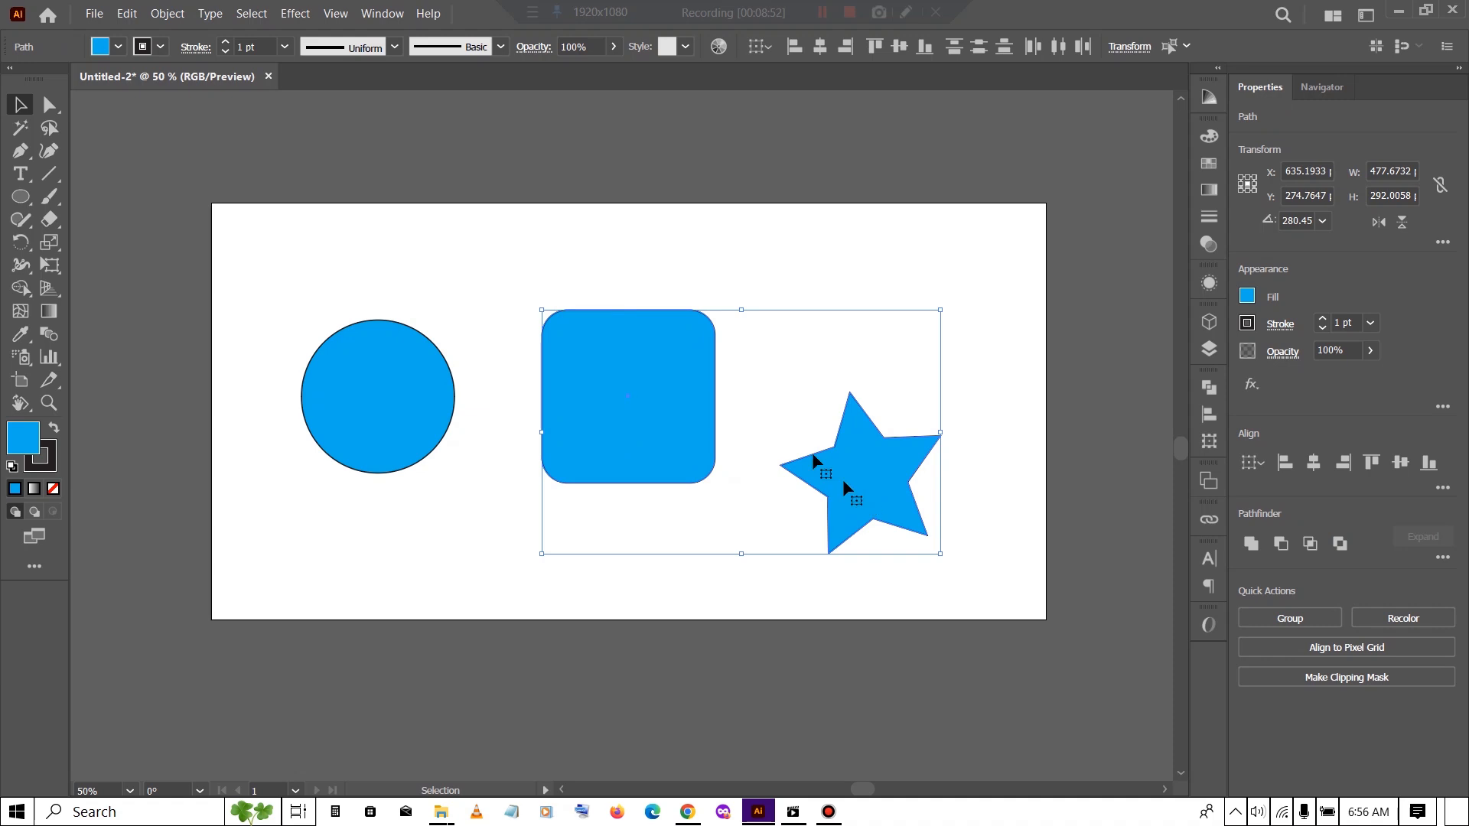
click(24, 386)
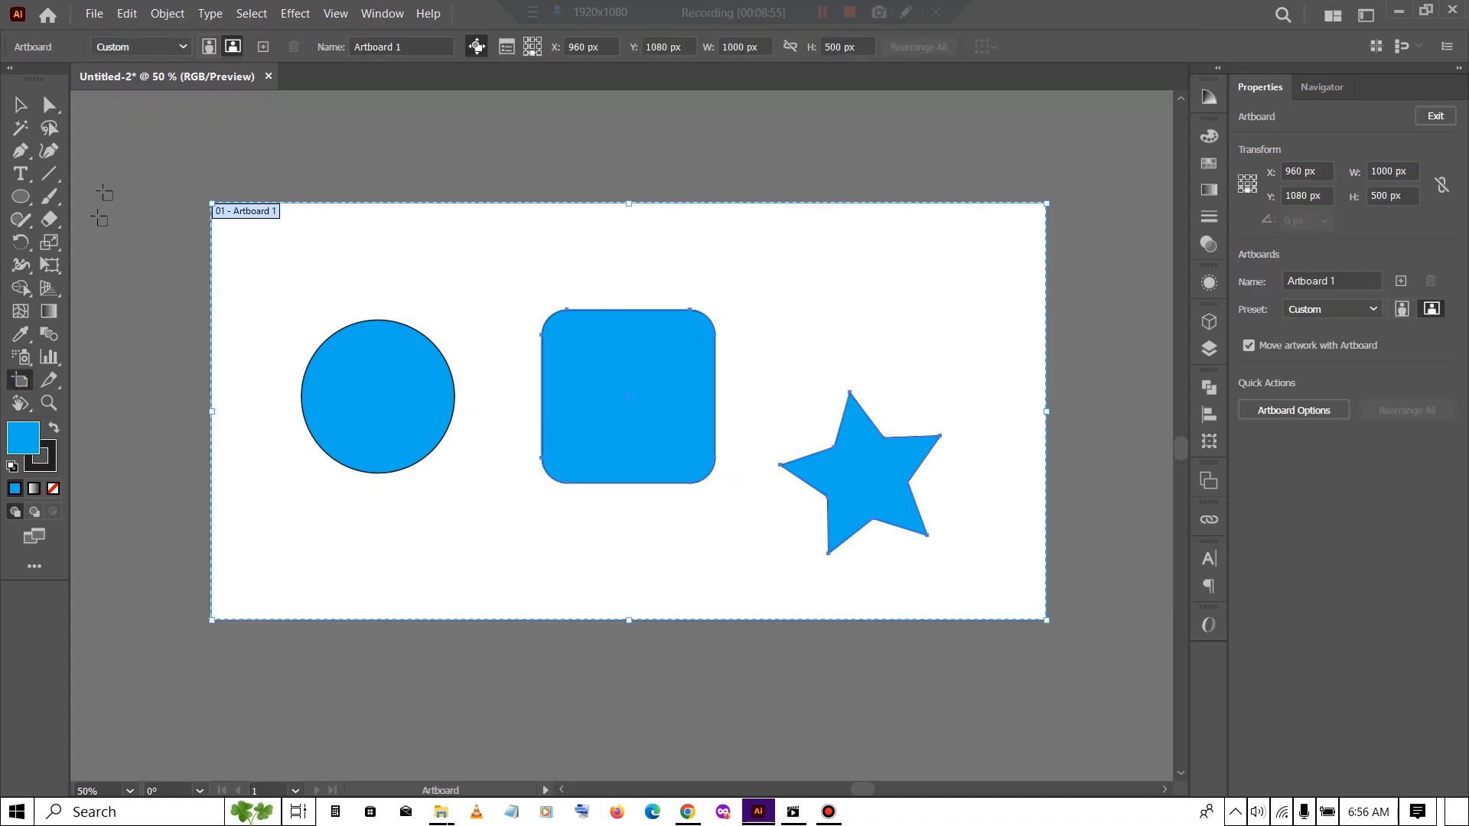
click(188, 44)
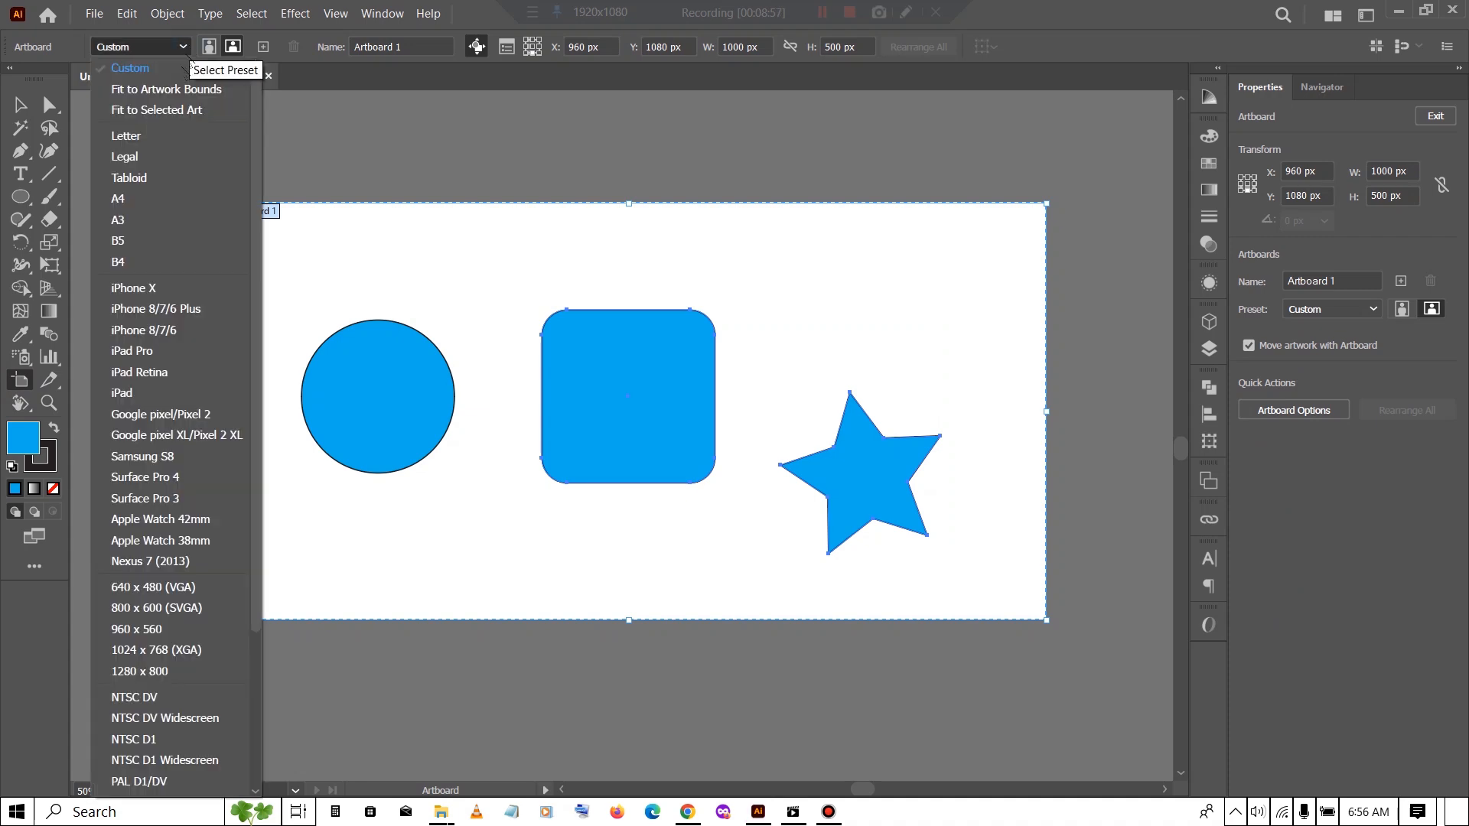
click(157, 112)
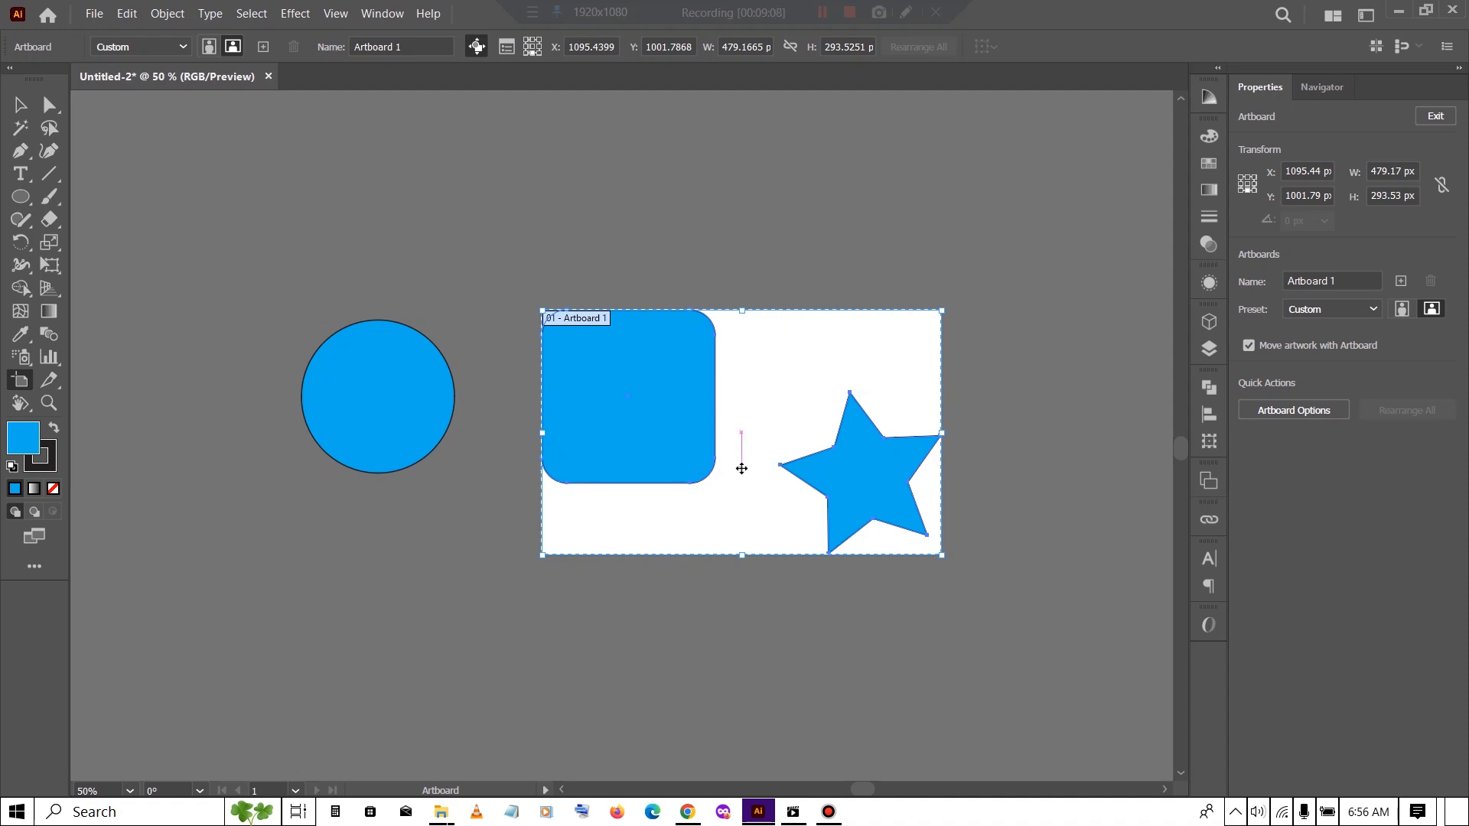
key(v)
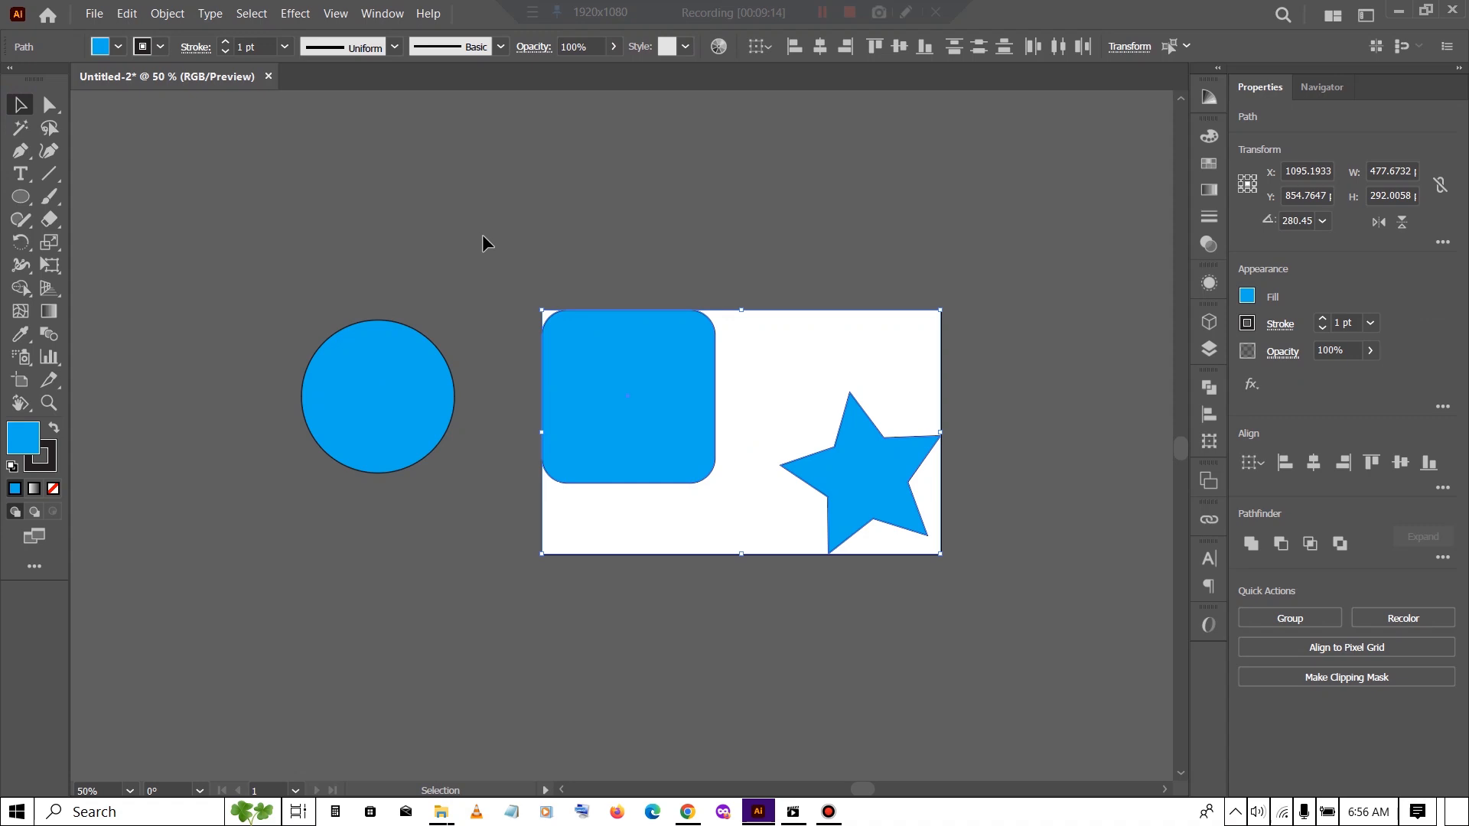
click(458, 218)
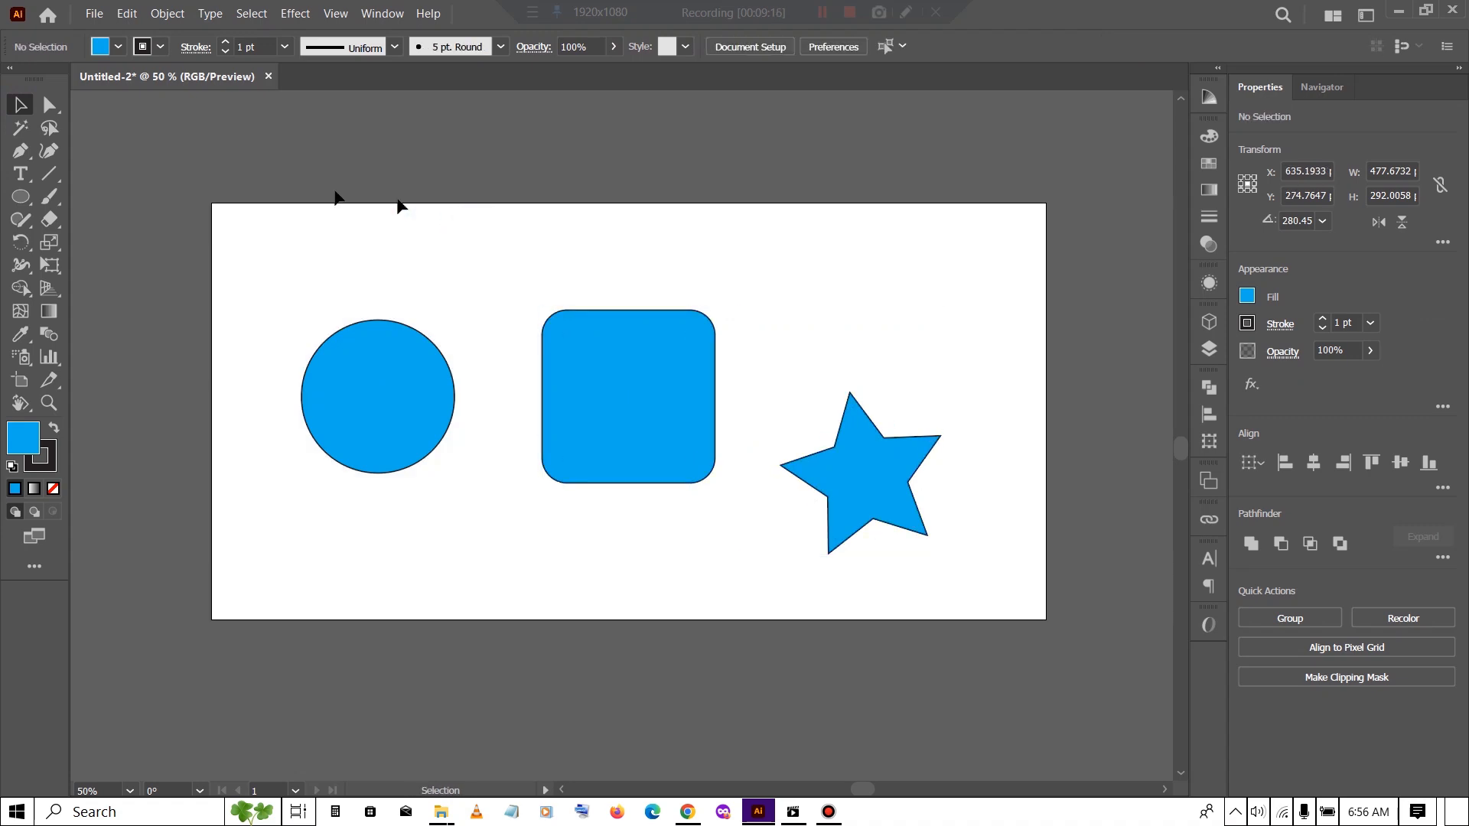
Step: Switch the artboard to portrait orientation and back to landscape
click(22, 389)
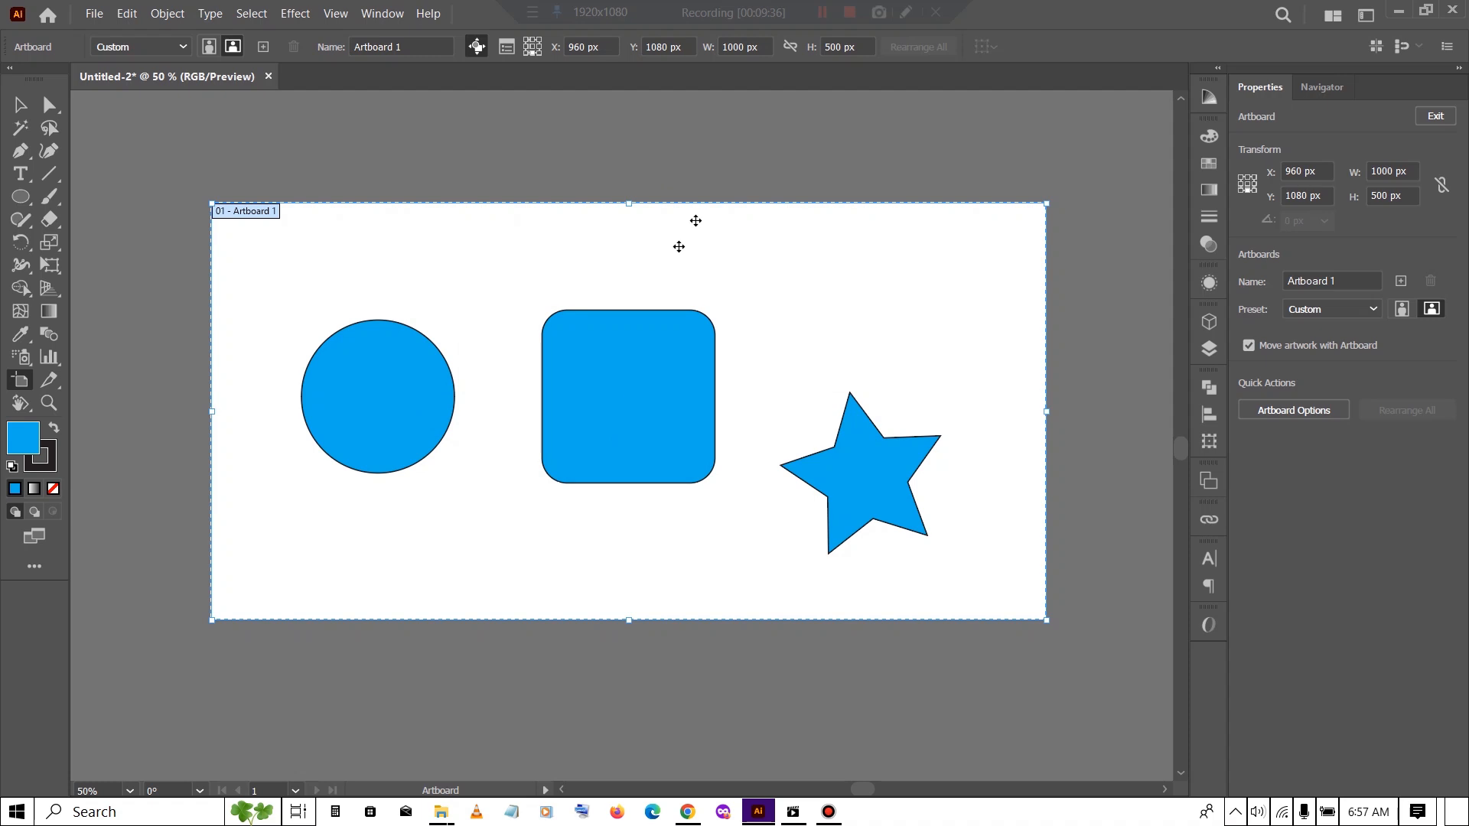
click(207, 46)
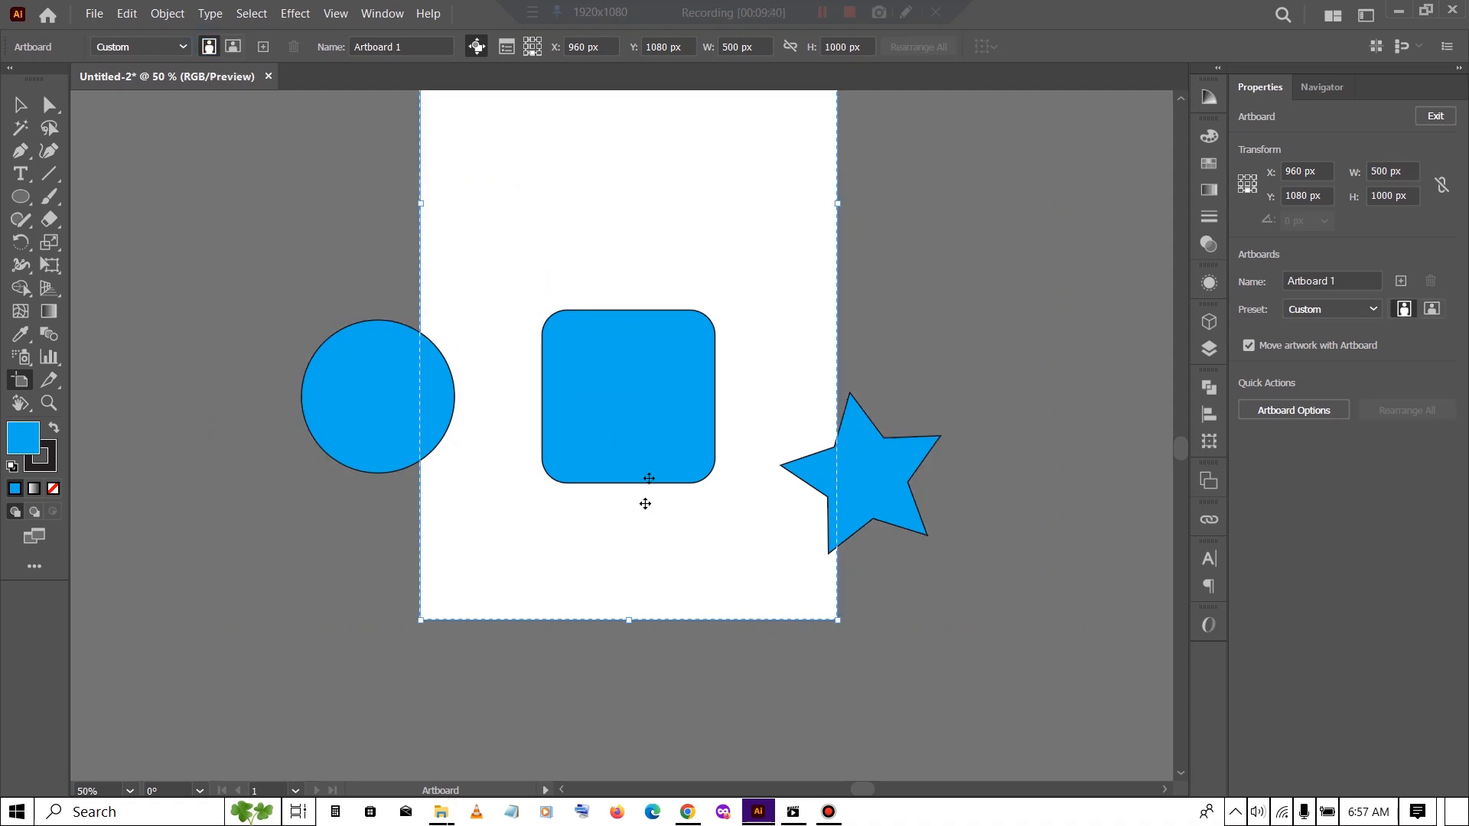
drag(670, 343, 699, 663)
drag(689, 532, 688, 475)
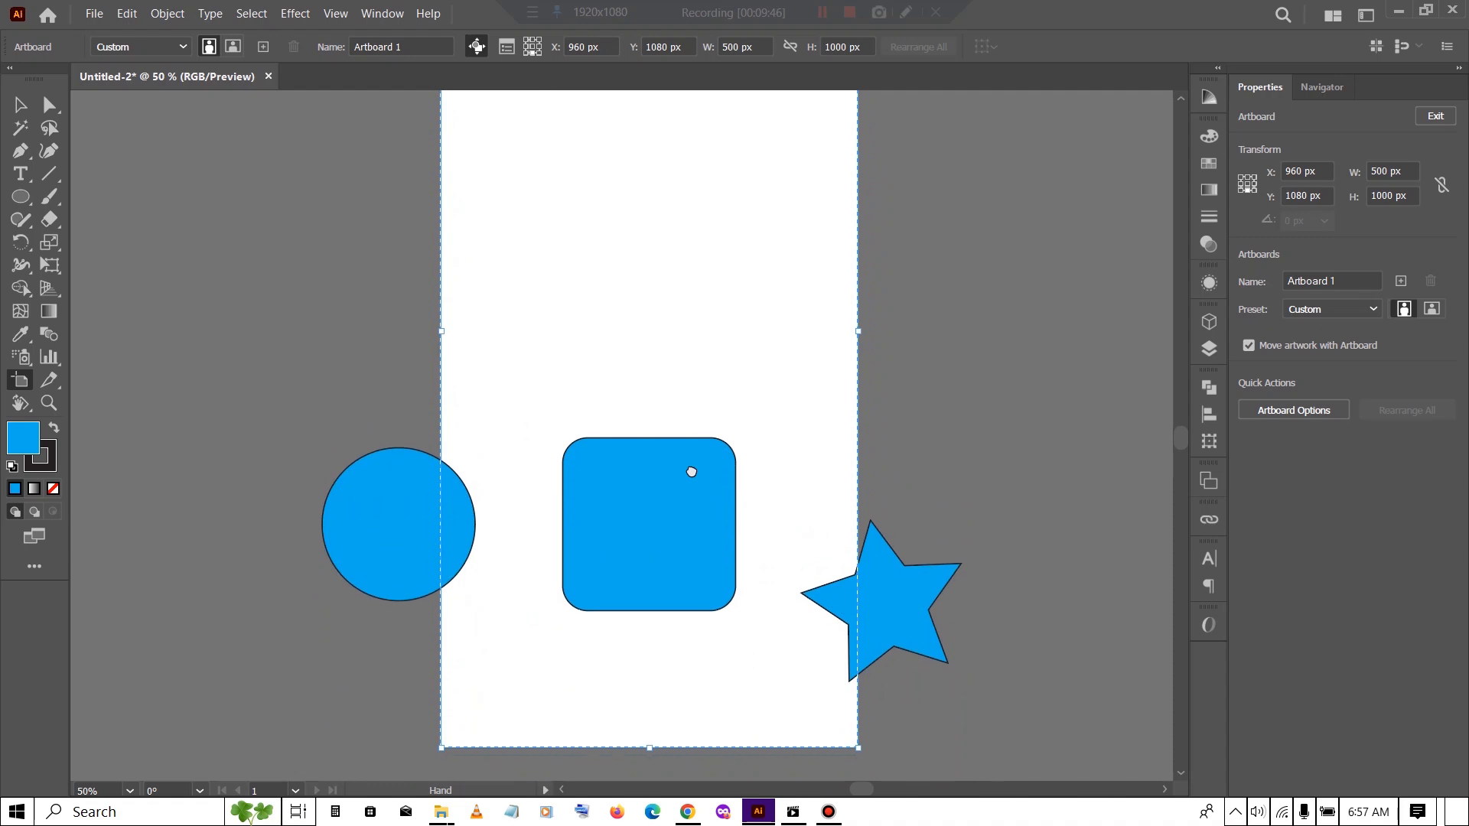
click(234, 47)
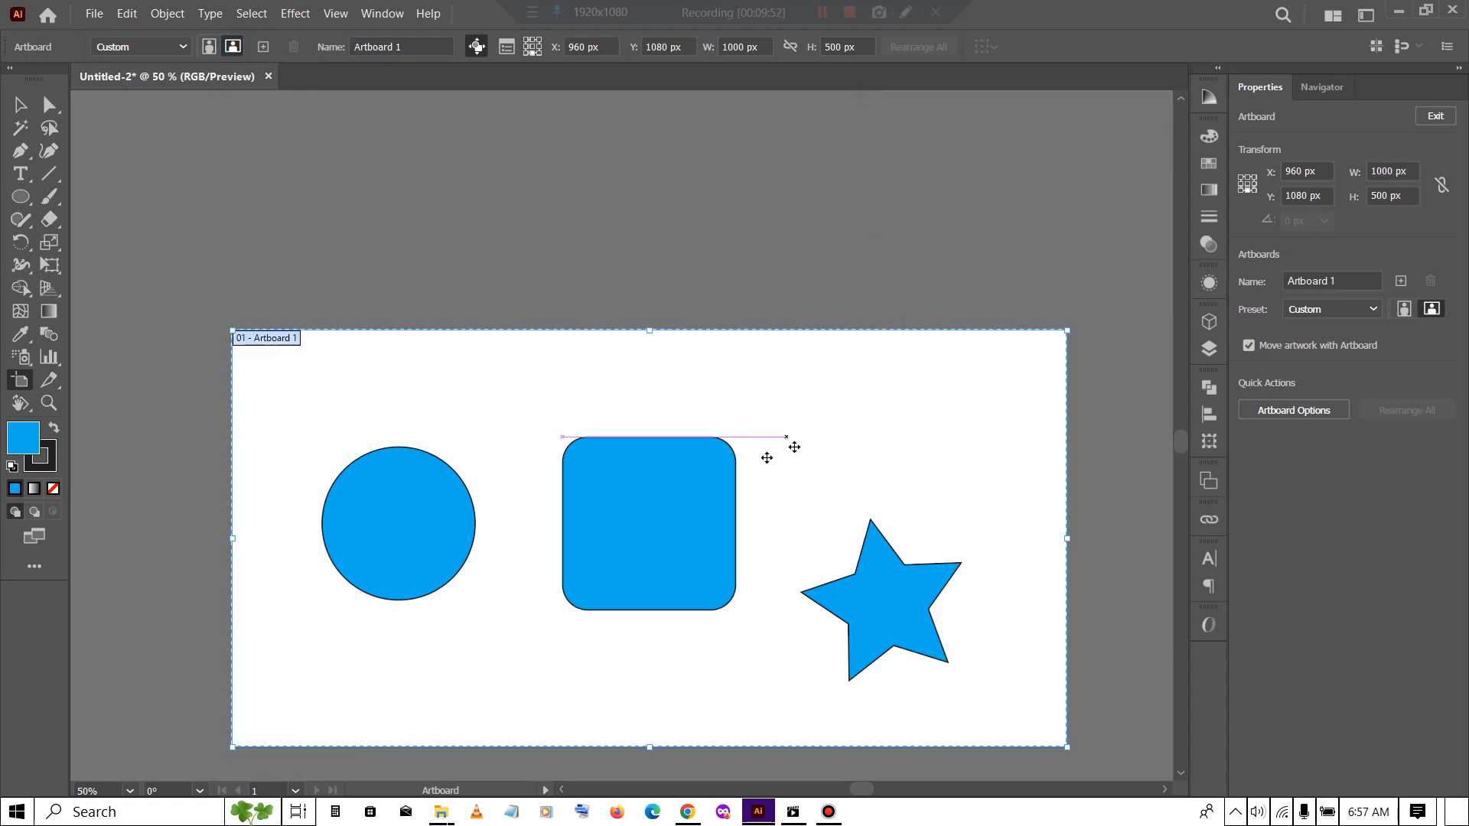
Step: Move the artboard together with its artwork to about X 952 px and Y 913 px, and leave artboard editing
drag(726, 643, 727, 475)
drag(832, 335, 699, 401)
drag(629, 543, 707, 518)
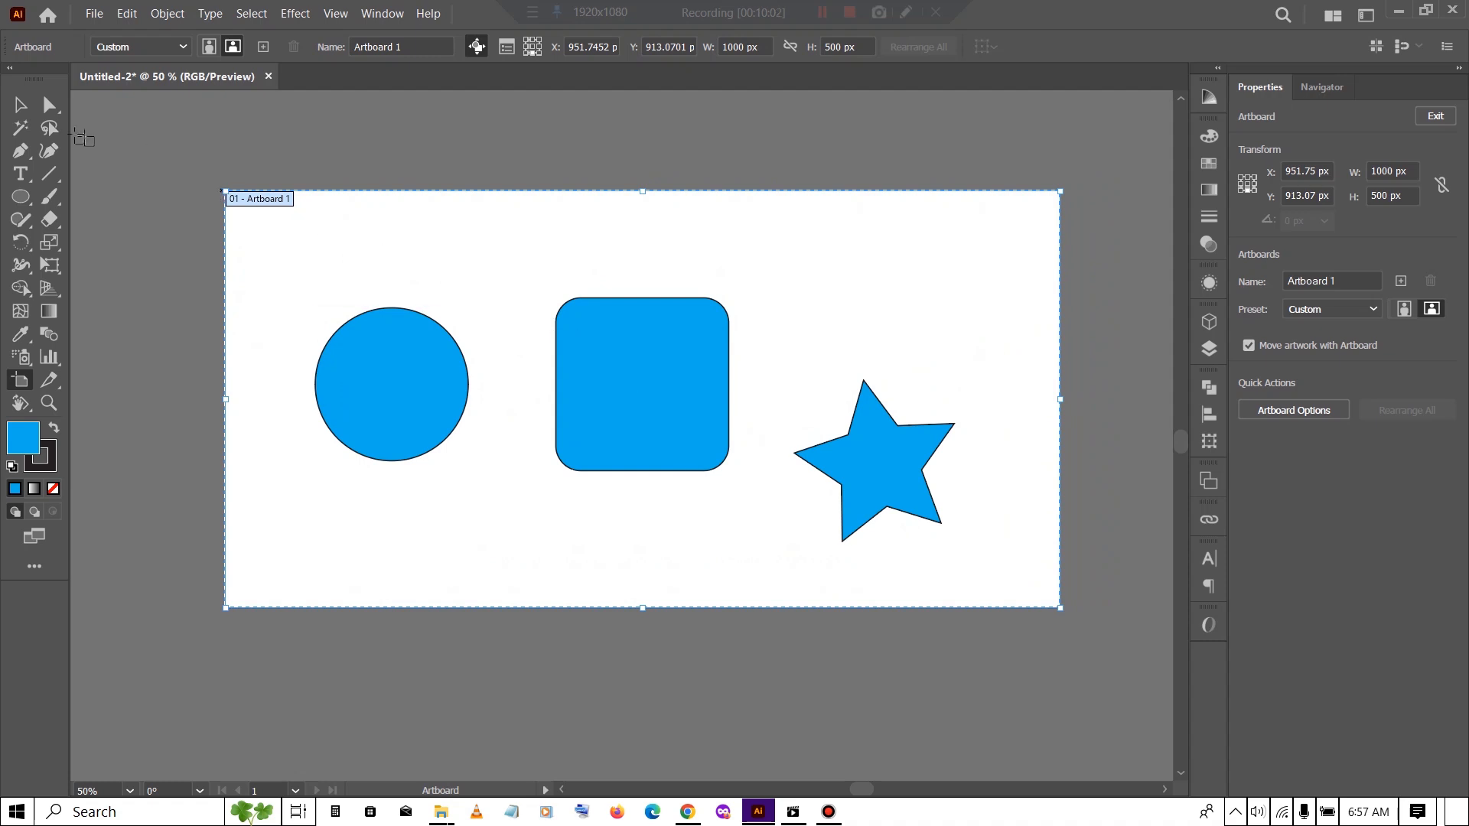
click(20, 105)
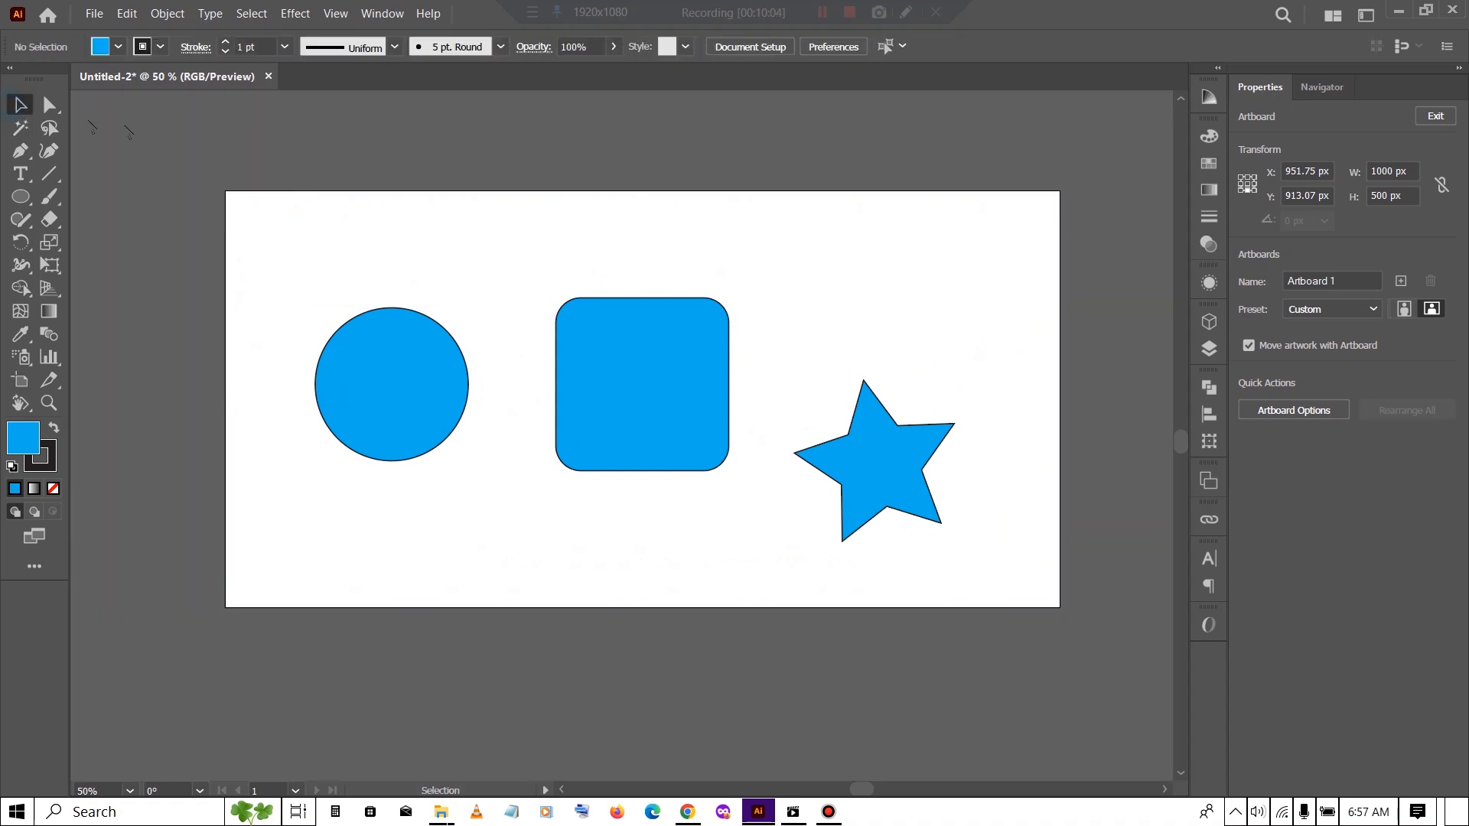
Step: Add two new 1000 x 500 px artboards in a row beside Artboard 1
click(20, 380)
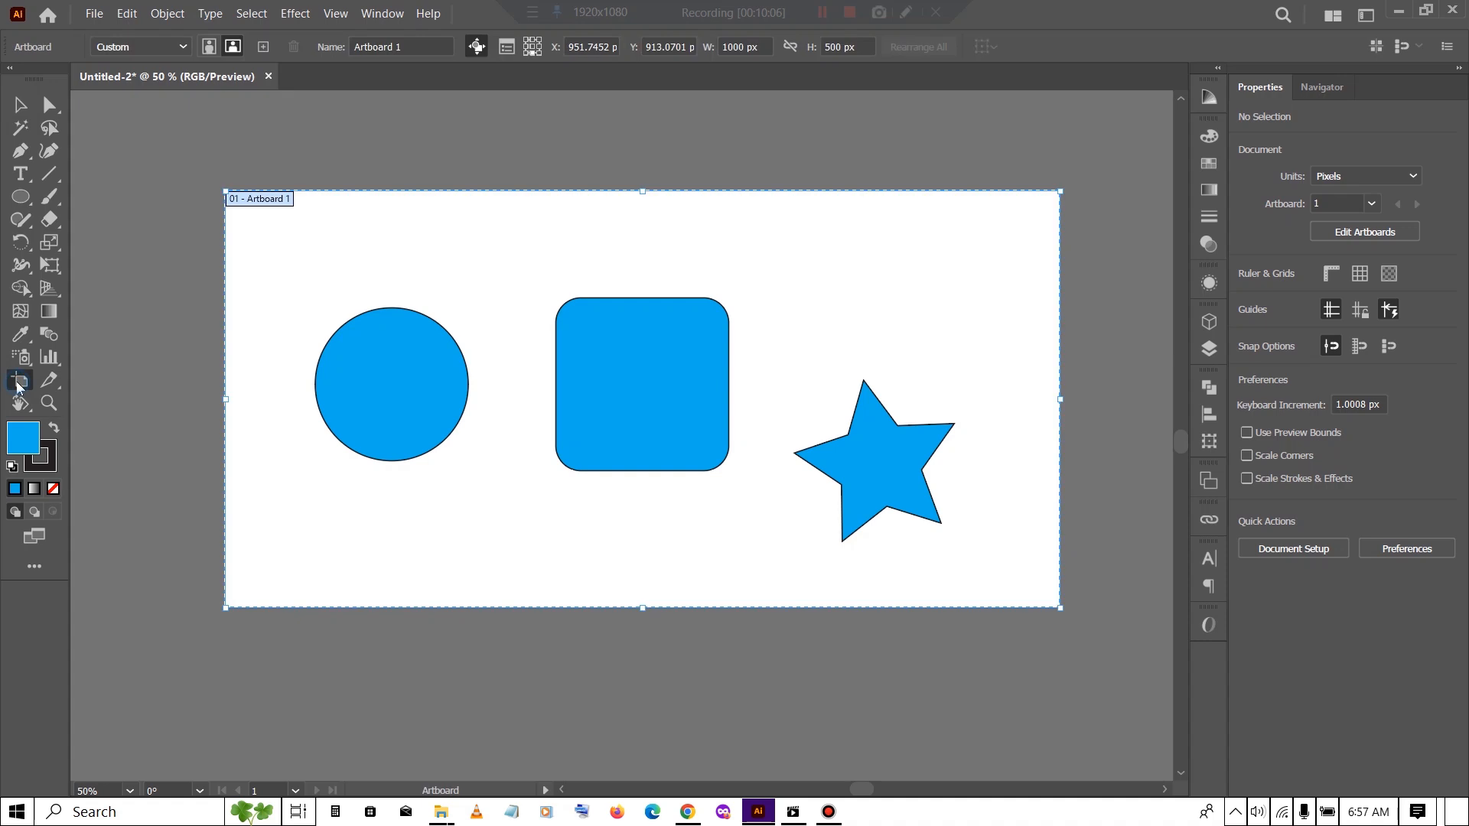
click(261, 49)
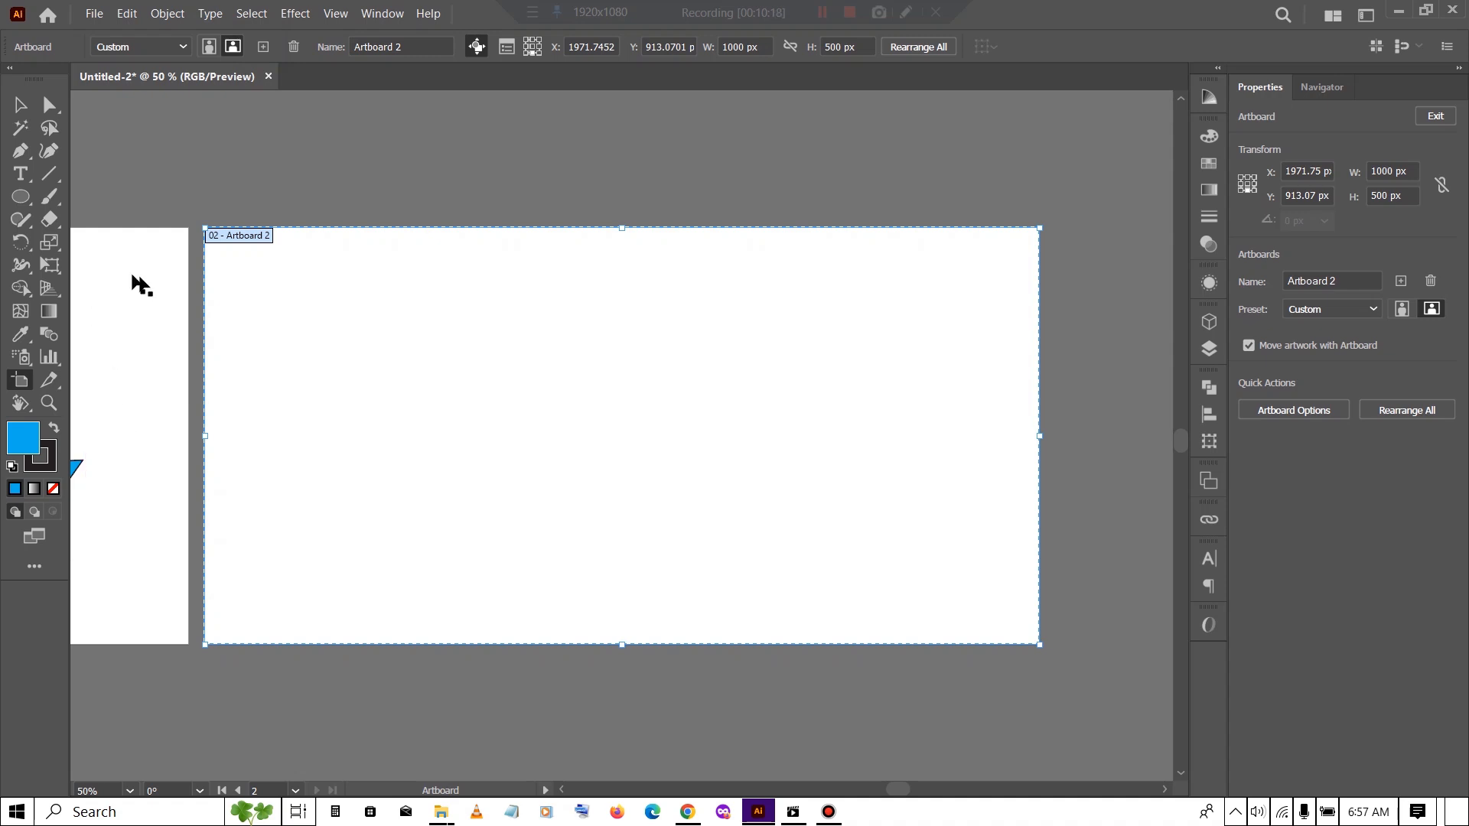
click(261, 48)
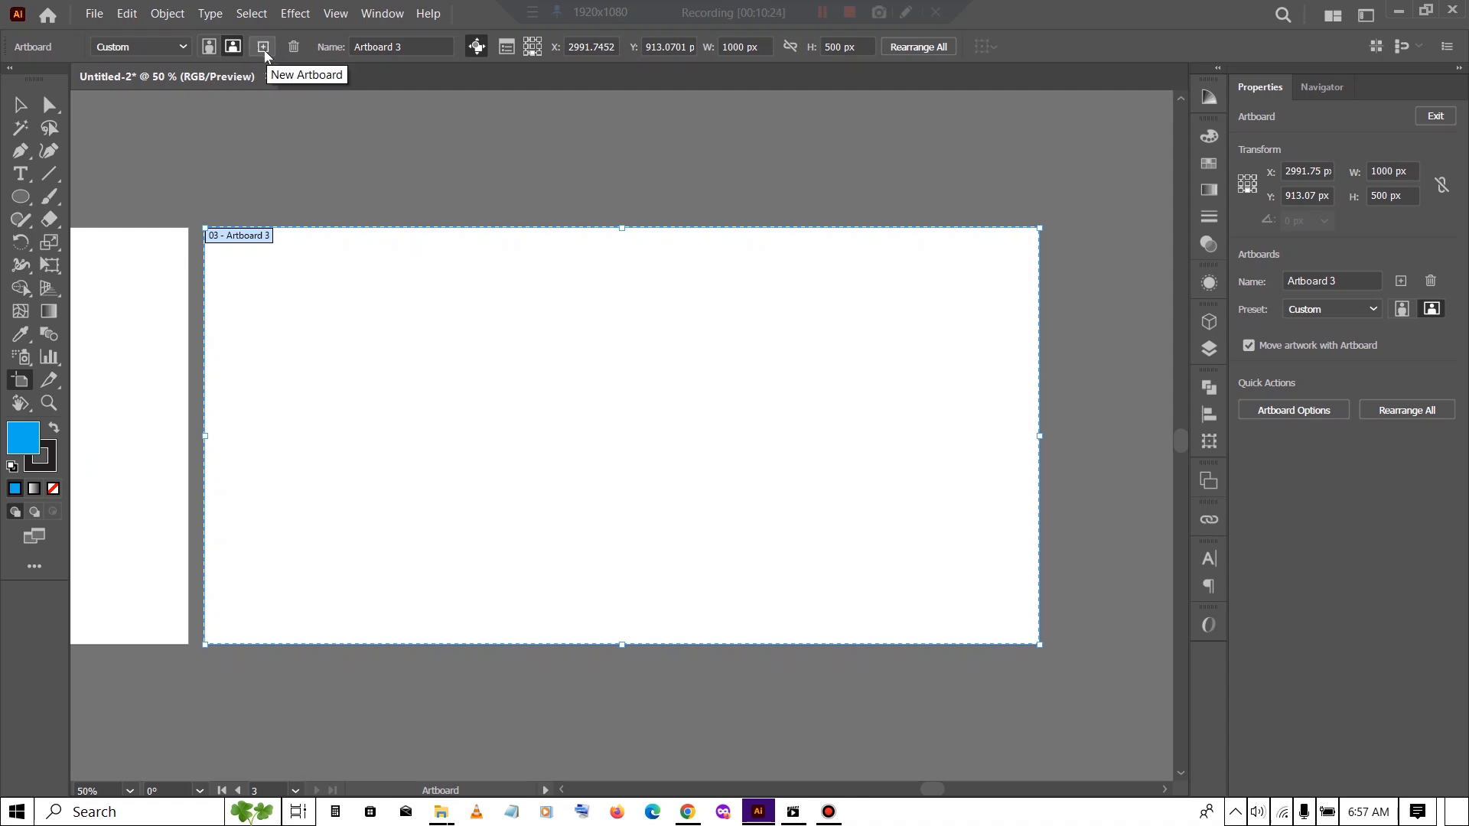
scroll(976, 411, down, 2)
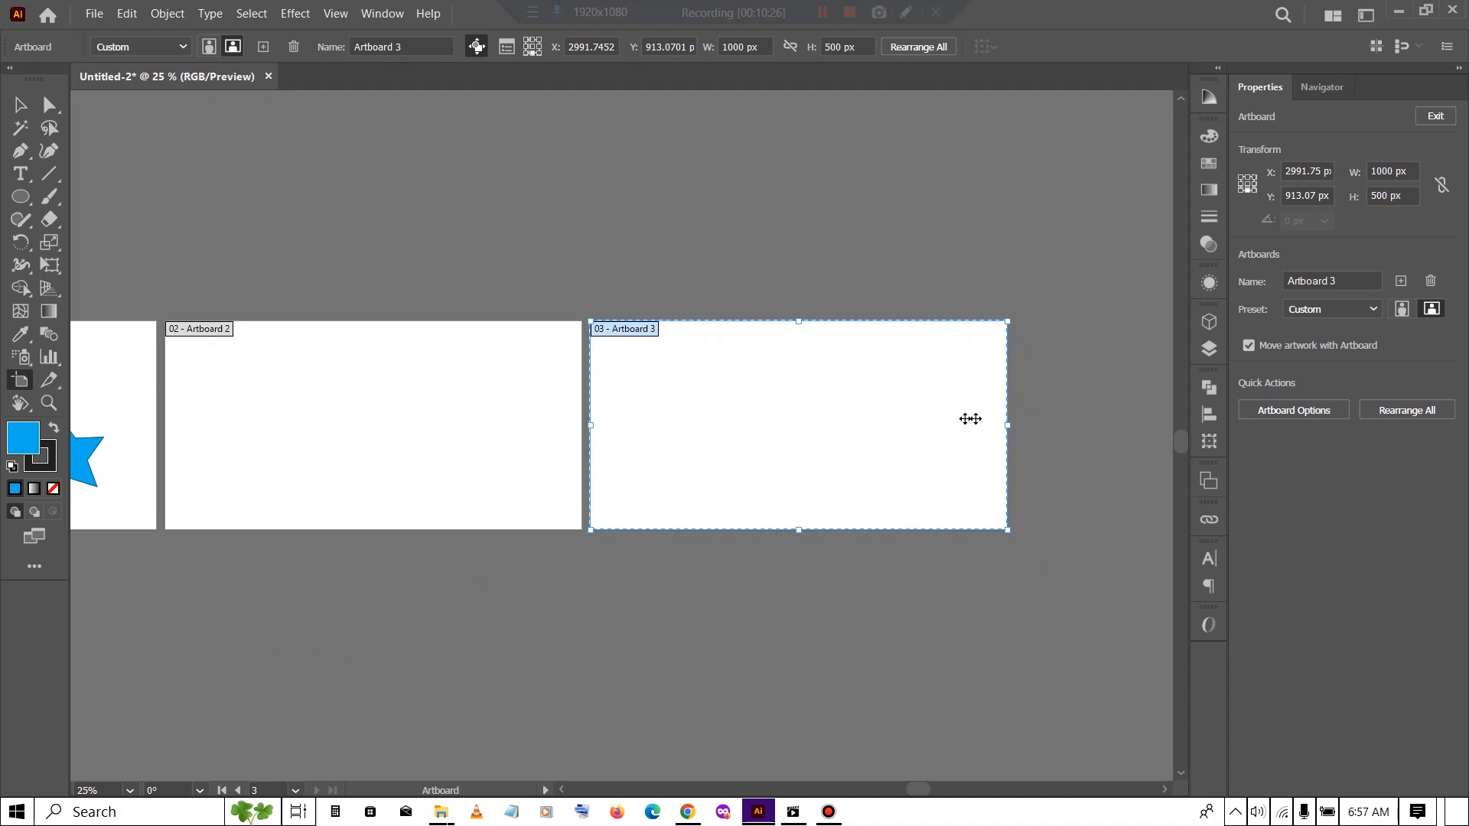
drag(667, 497, 934, 348)
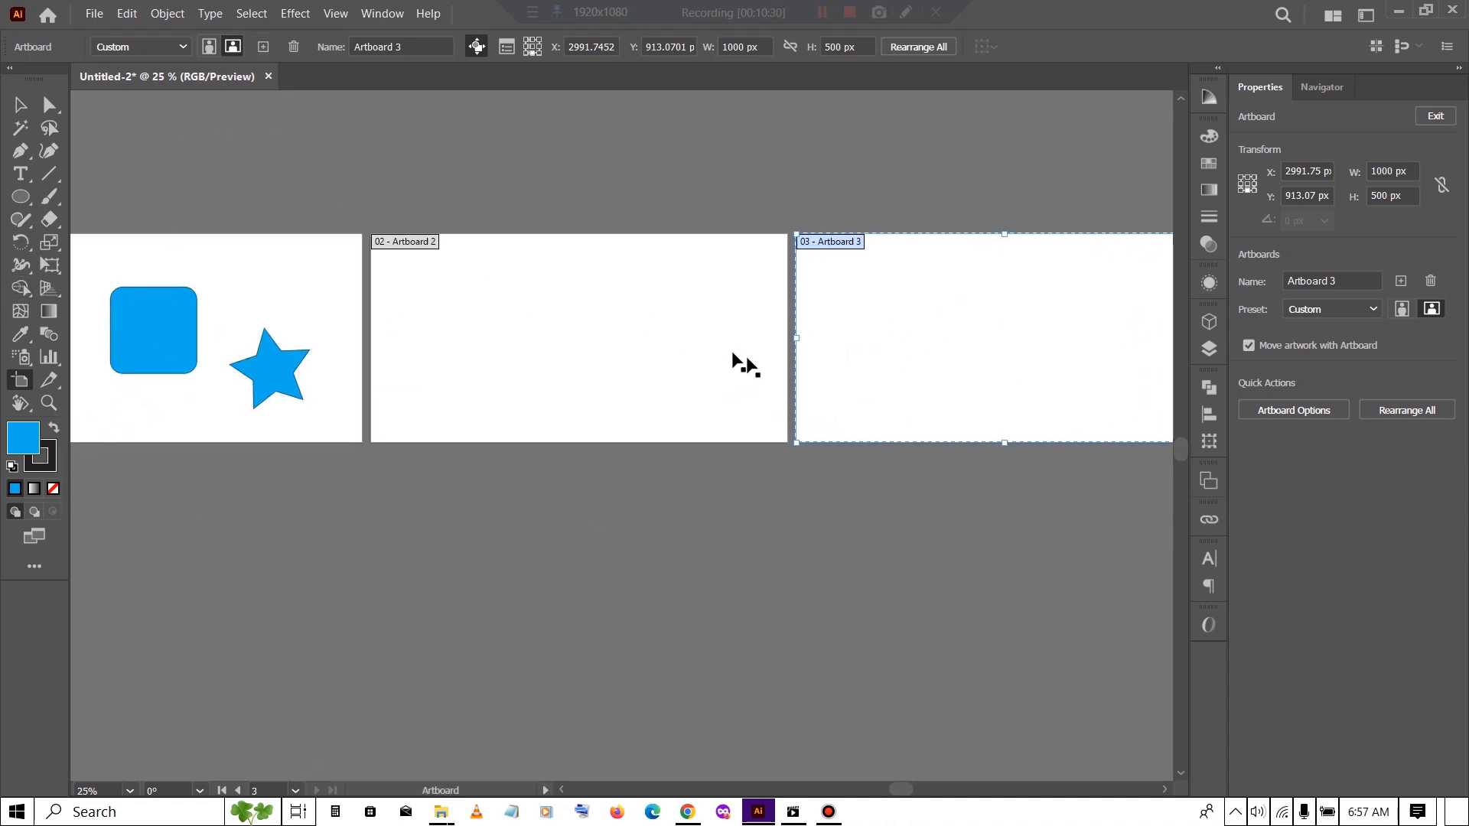
Step: Delete Artboard 3, undo the deletion, and open the artboard's name for editing
click(293, 48)
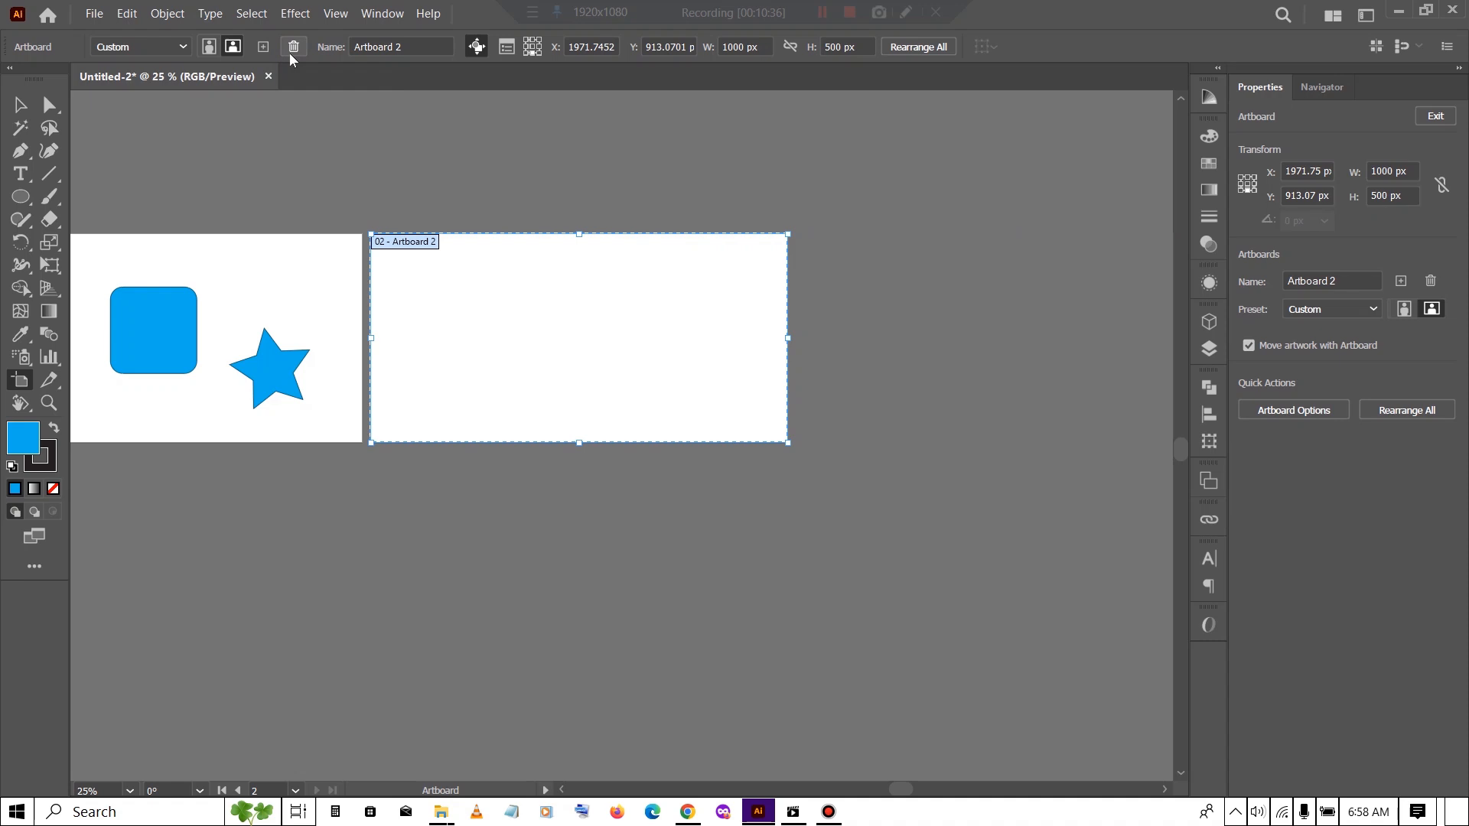
key(ctrl+z)
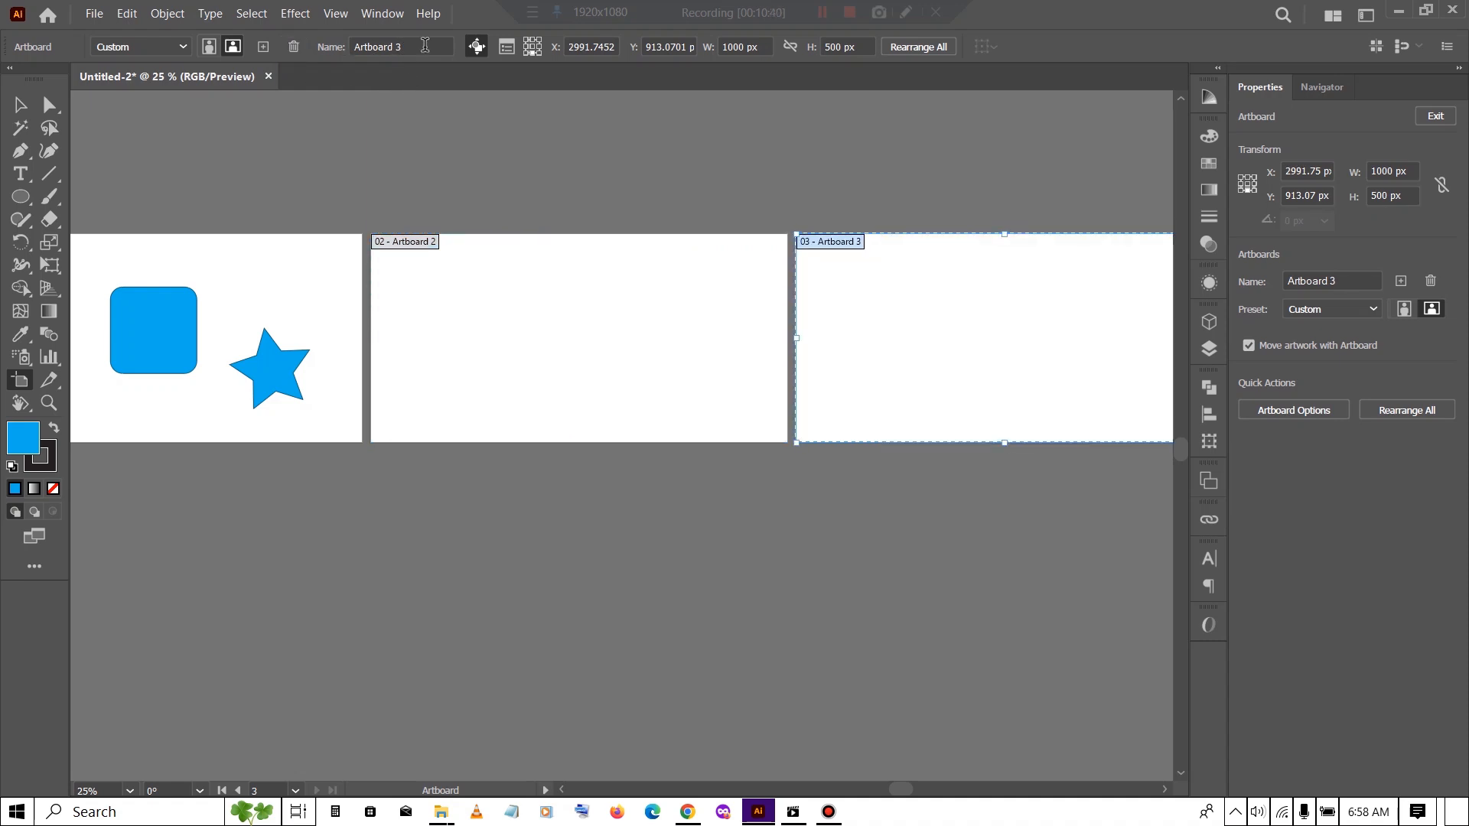
click(424, 46)
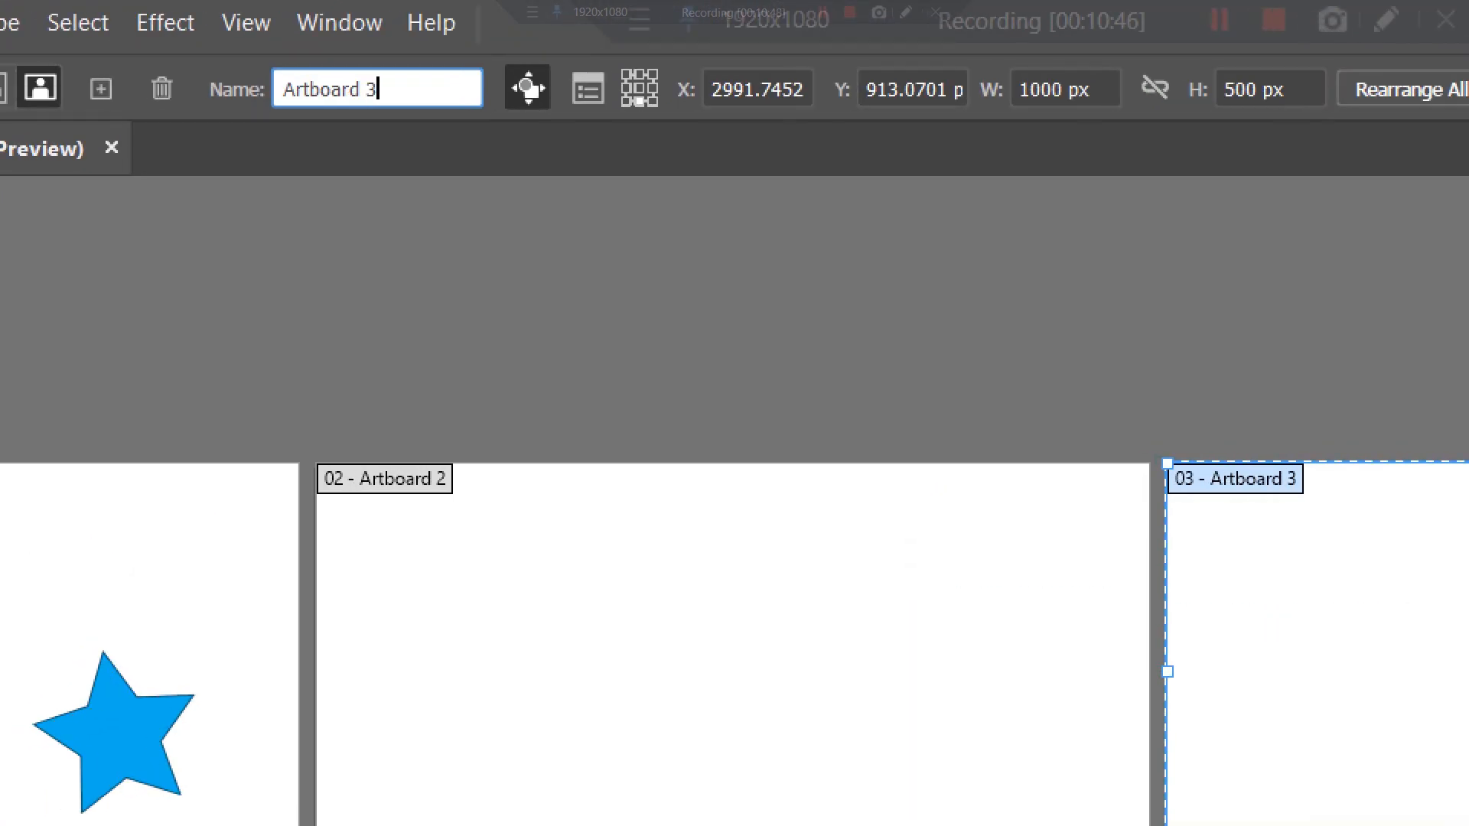
click(430, 103)
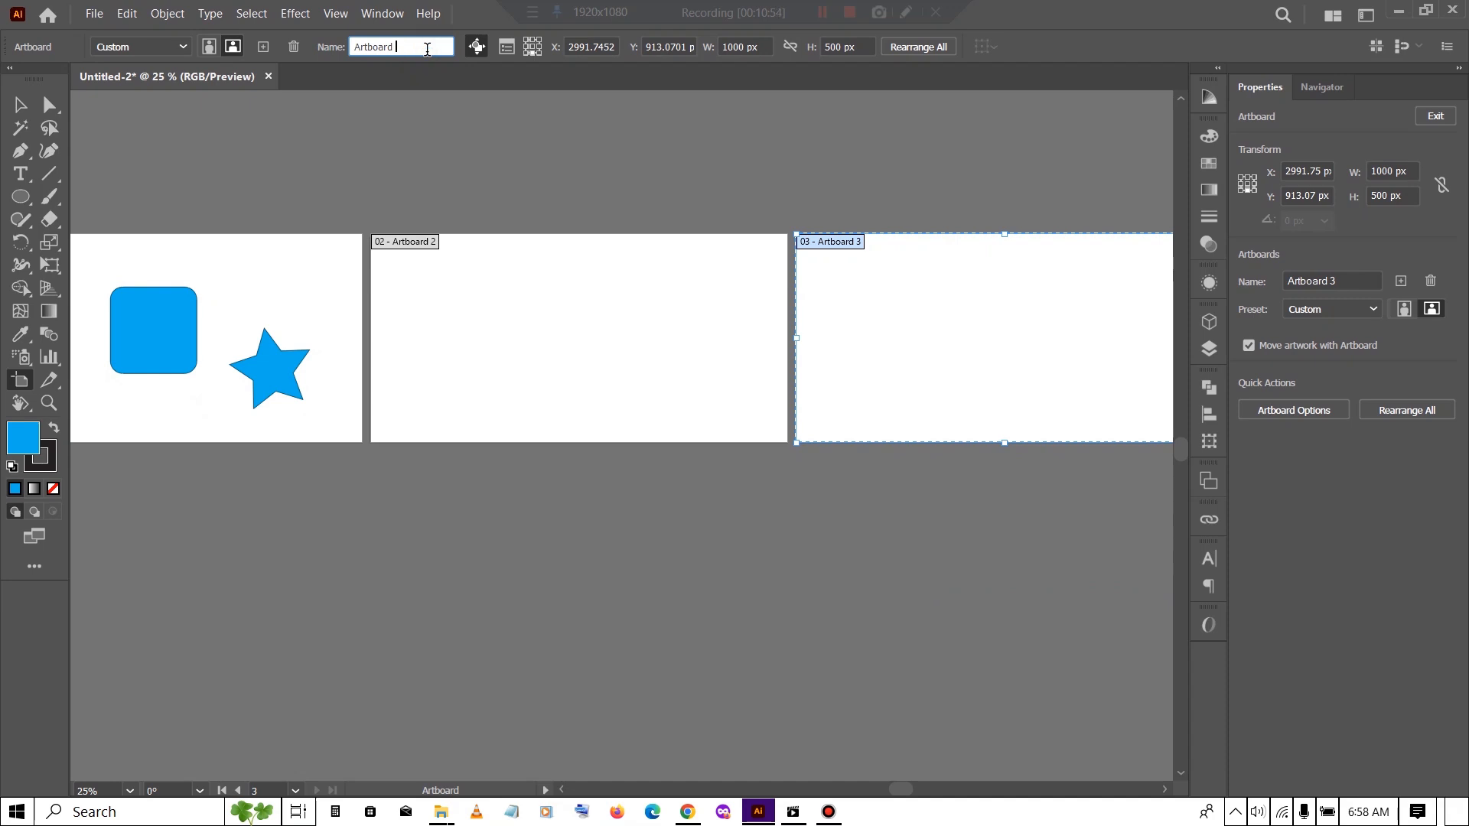
Step: Delete Artboard 3 and Artboard 2, and leave artboard editing
click(293, 47)
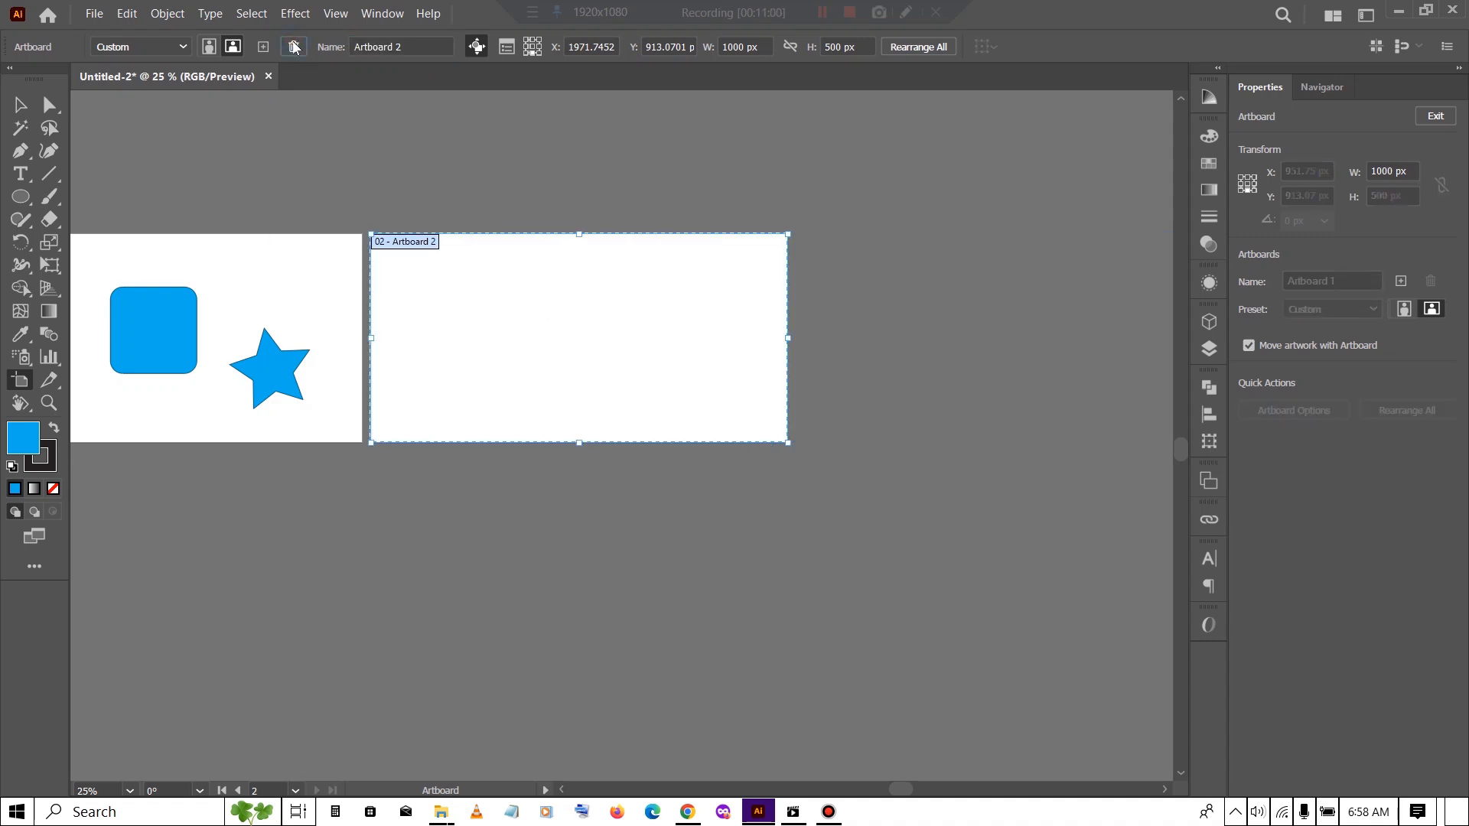
click(293, 46)
click(23, 108)
drag(375, 371, 783, 394)
scroll(621, 346, up, 1)
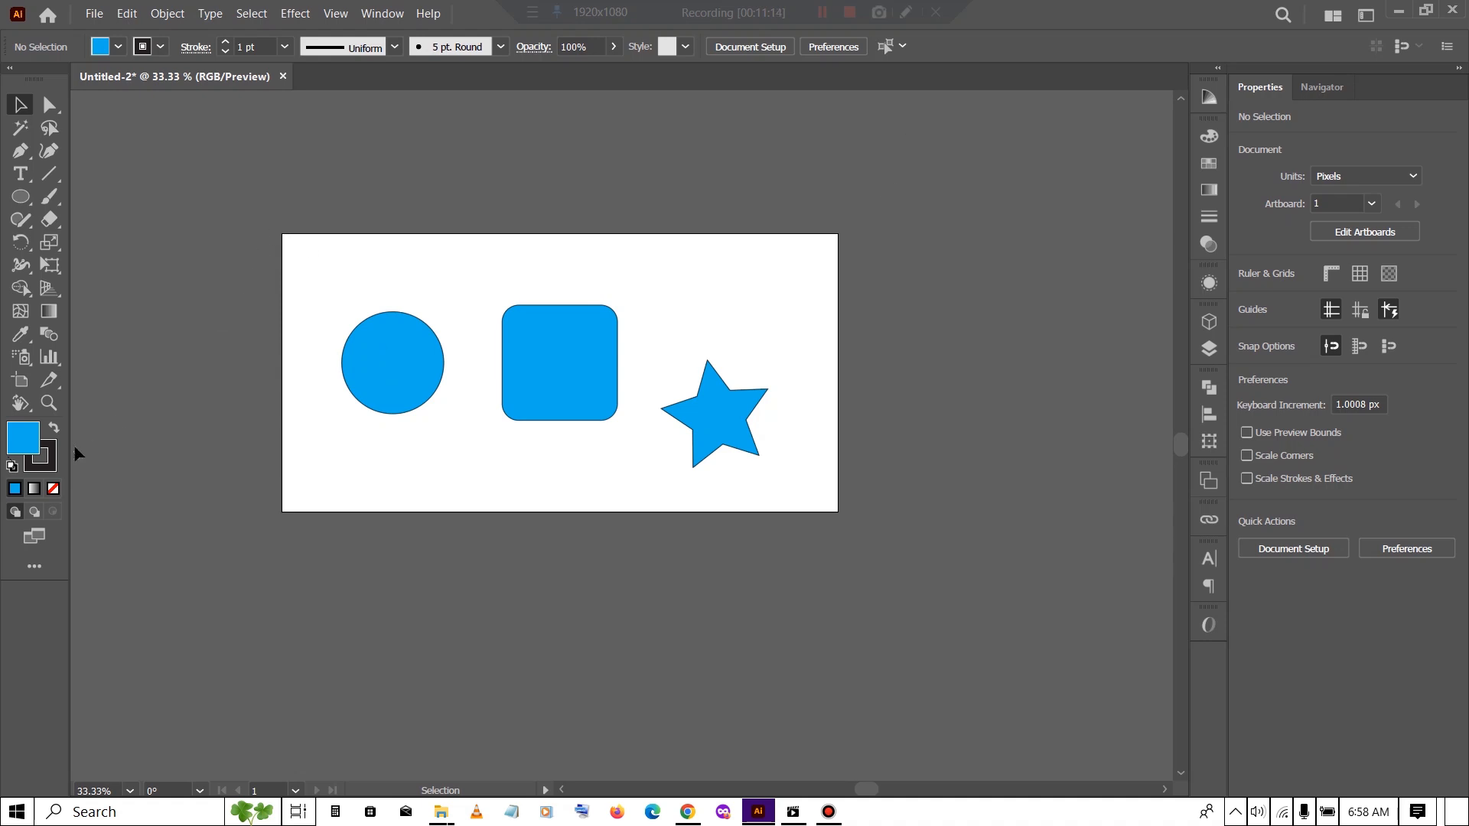
click(21, 380)
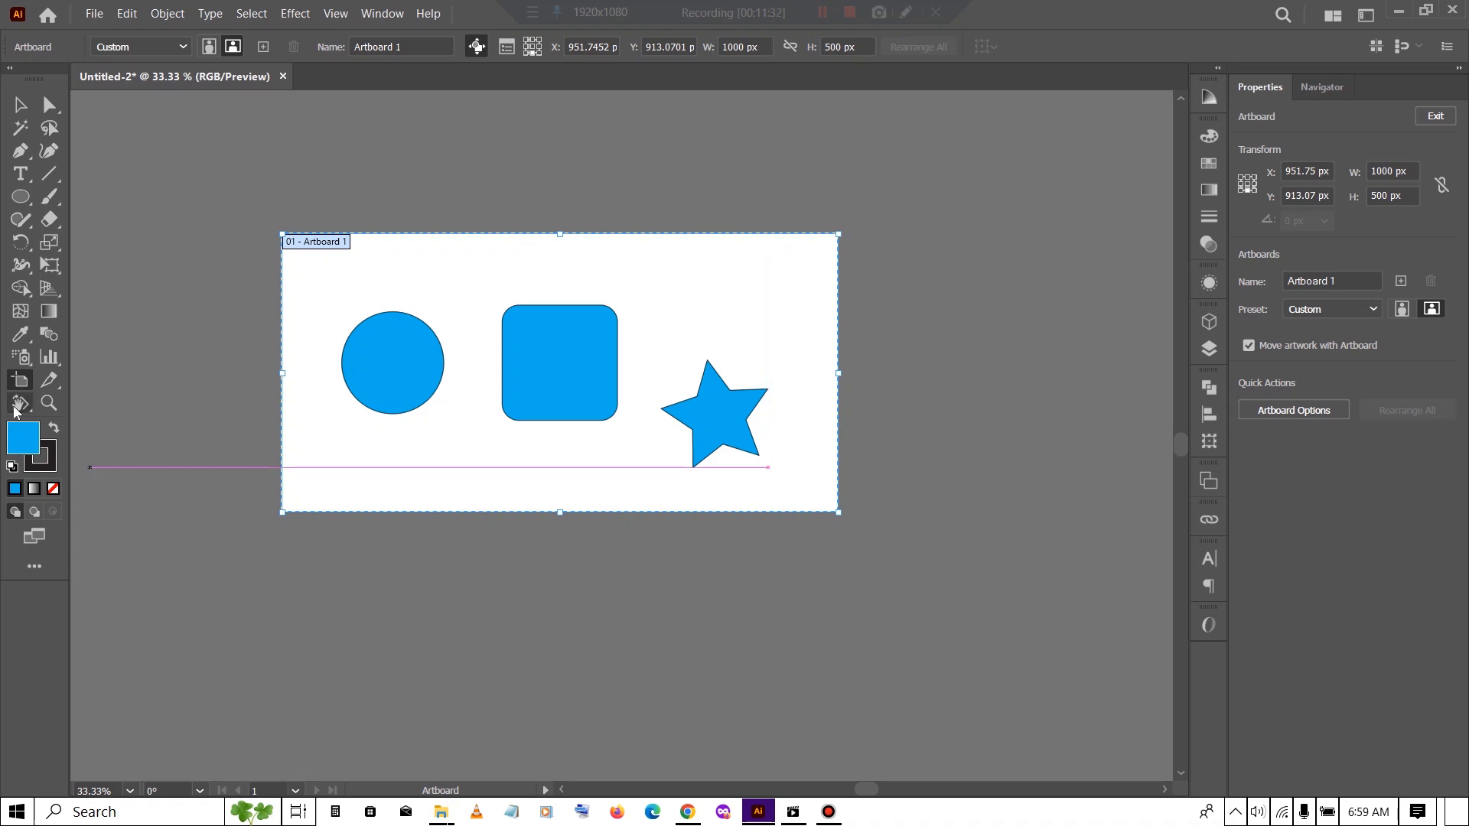
key(Escape)
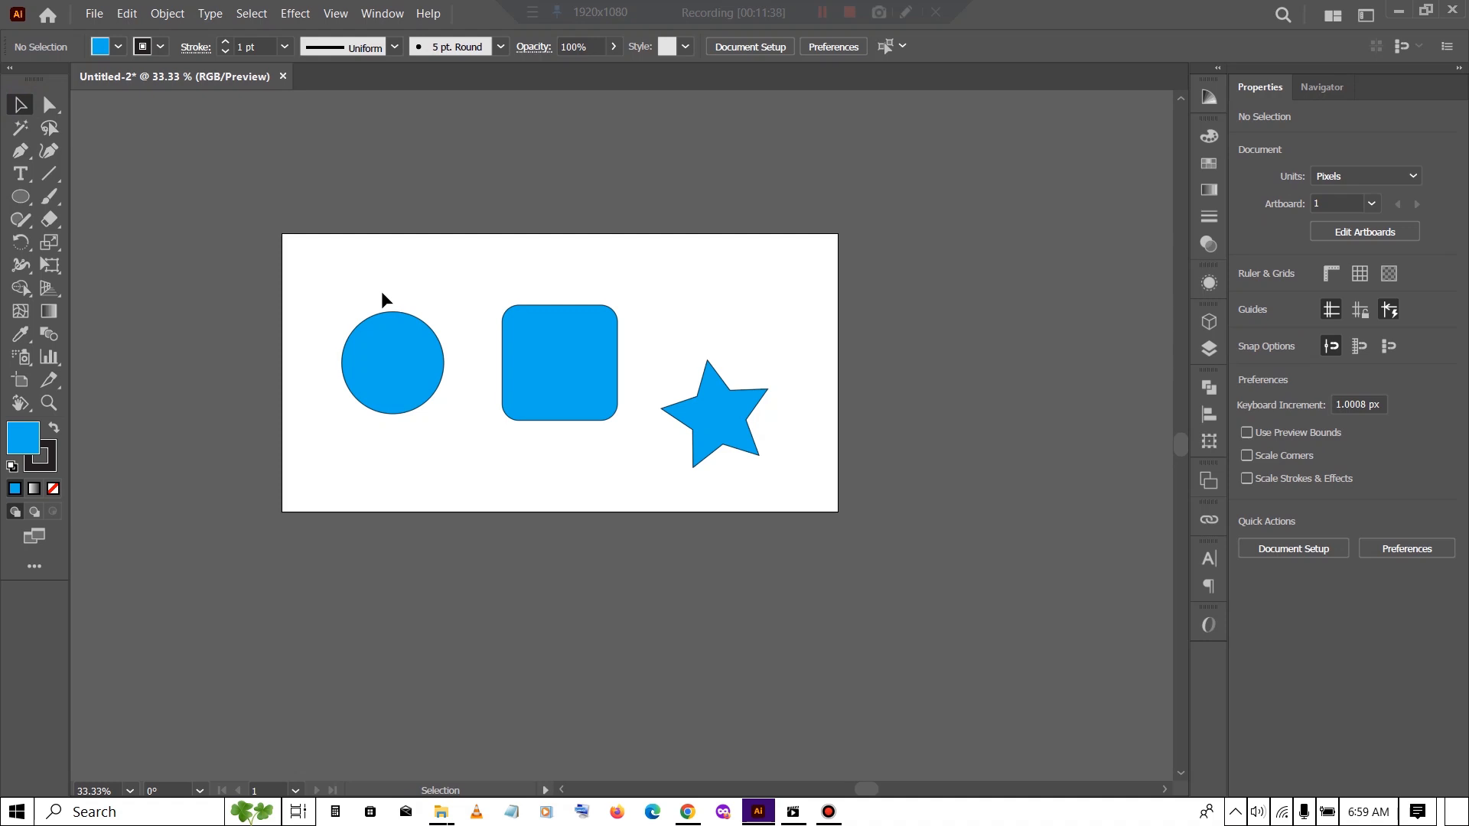
Step: Pan the view around the artboard, using both the temporary and the regular Hand tool, and return to the Selection tool
key(space)
drag(459, 331, 303, 514)
drag(469, 602, 540, 381)
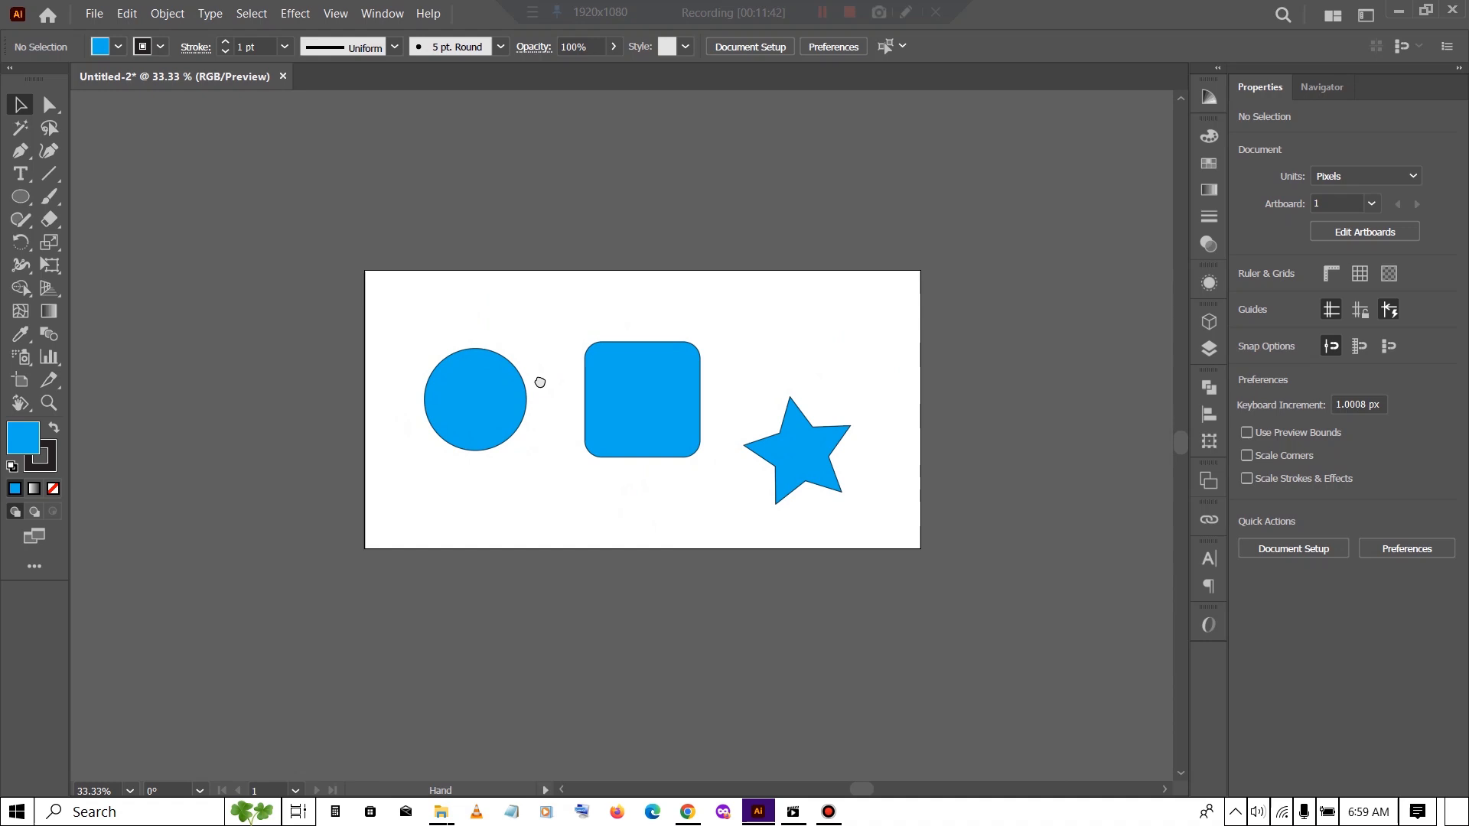
drag(20, 403, 124, 404)
mouse_move(659, 416)
mouse_down()
mouse_move(492, 337)
mouse_move(771, 483)
mouse_move(596, 364)
mouse_move(633, 411)
mouse_up()
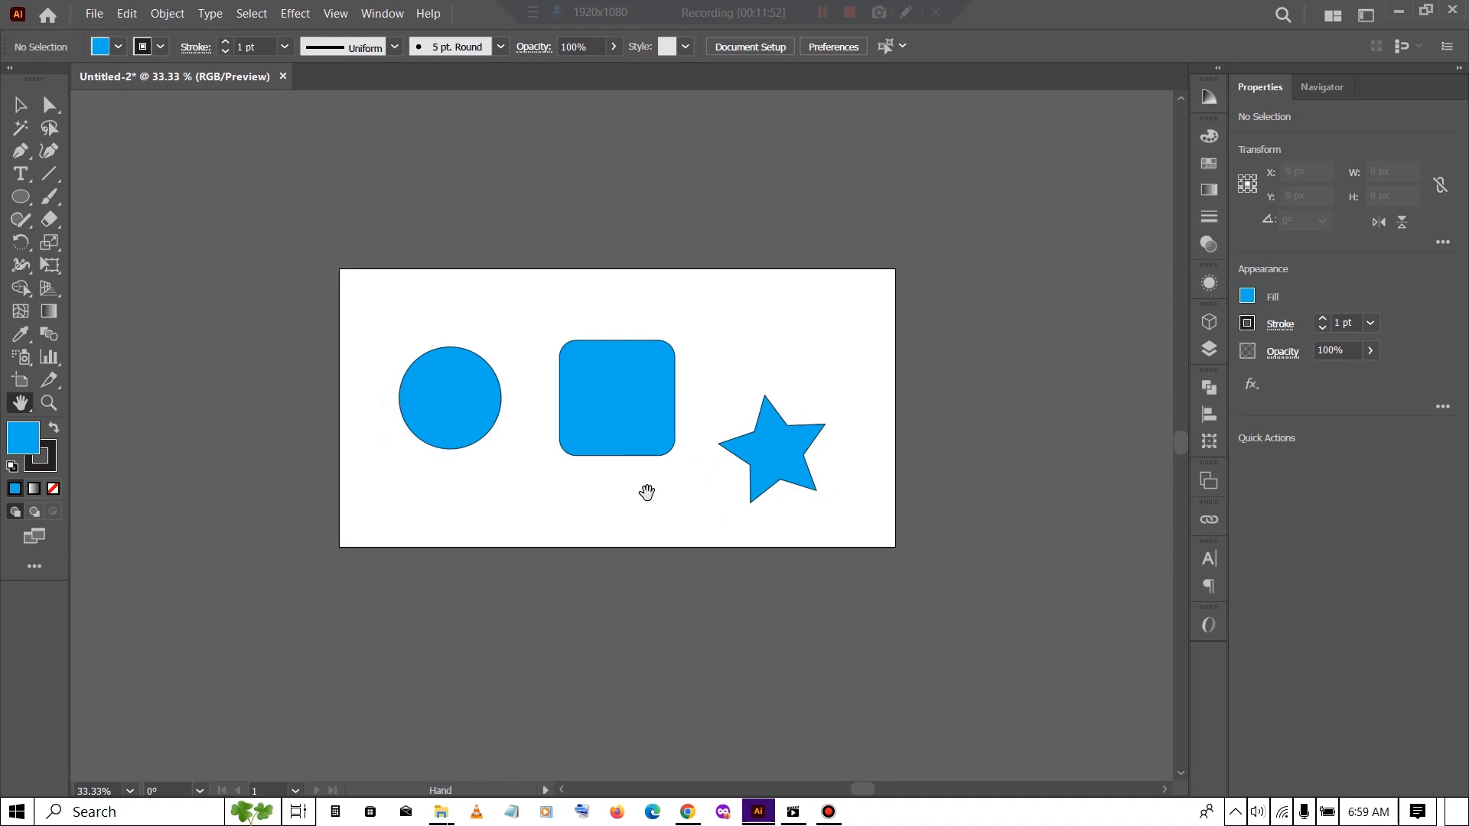
drag(13, 411, 65, 410)
drag(548, 419, 444, 417)
click(20, 105)
click(321, 165)
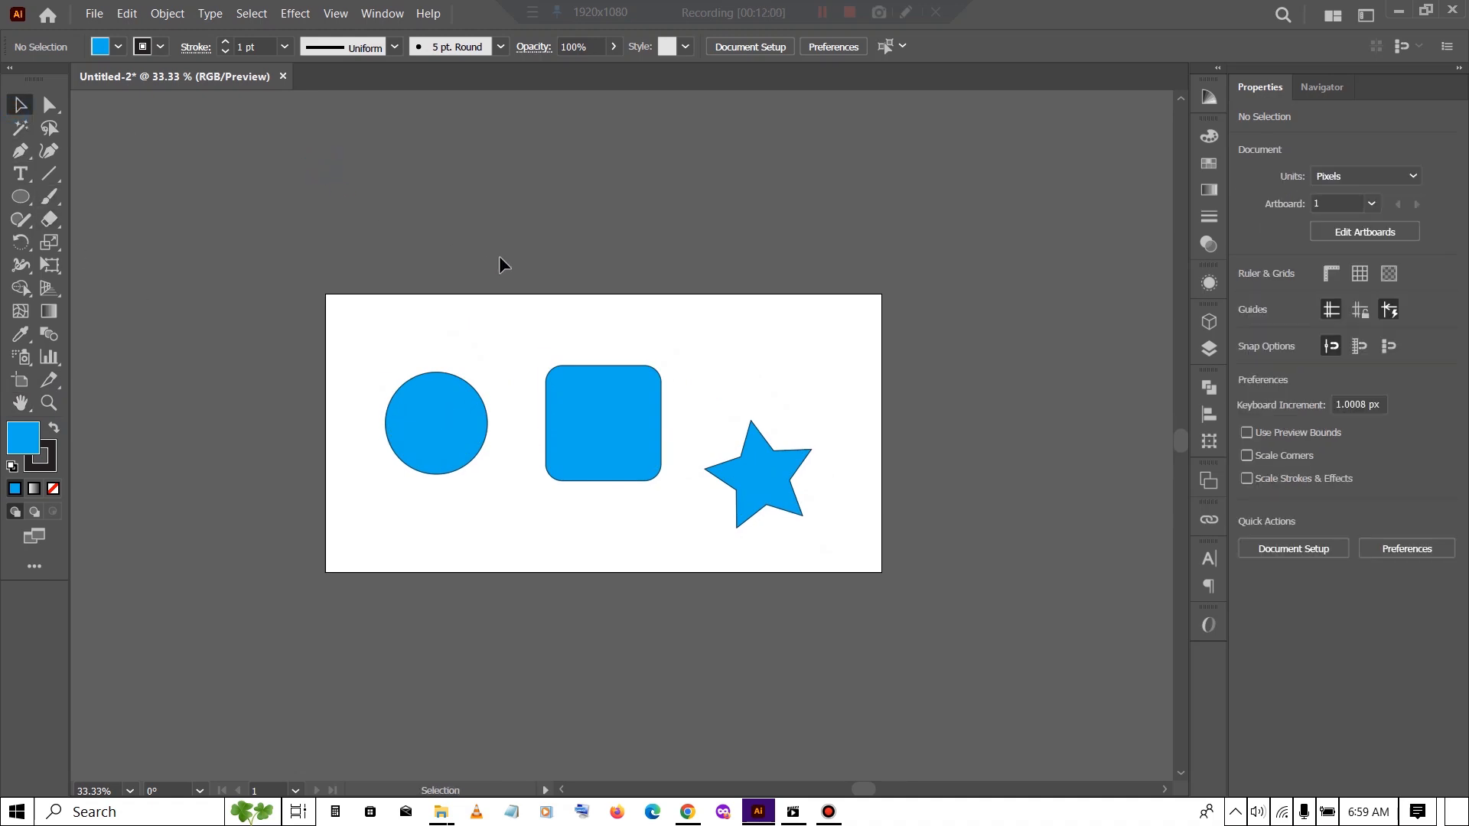
key(space)
drag(604, 412, 558, 231)
Step: Rotate the canvas with the Rotate View tool to about -79° and bring it back to 0°
key(shift+h)
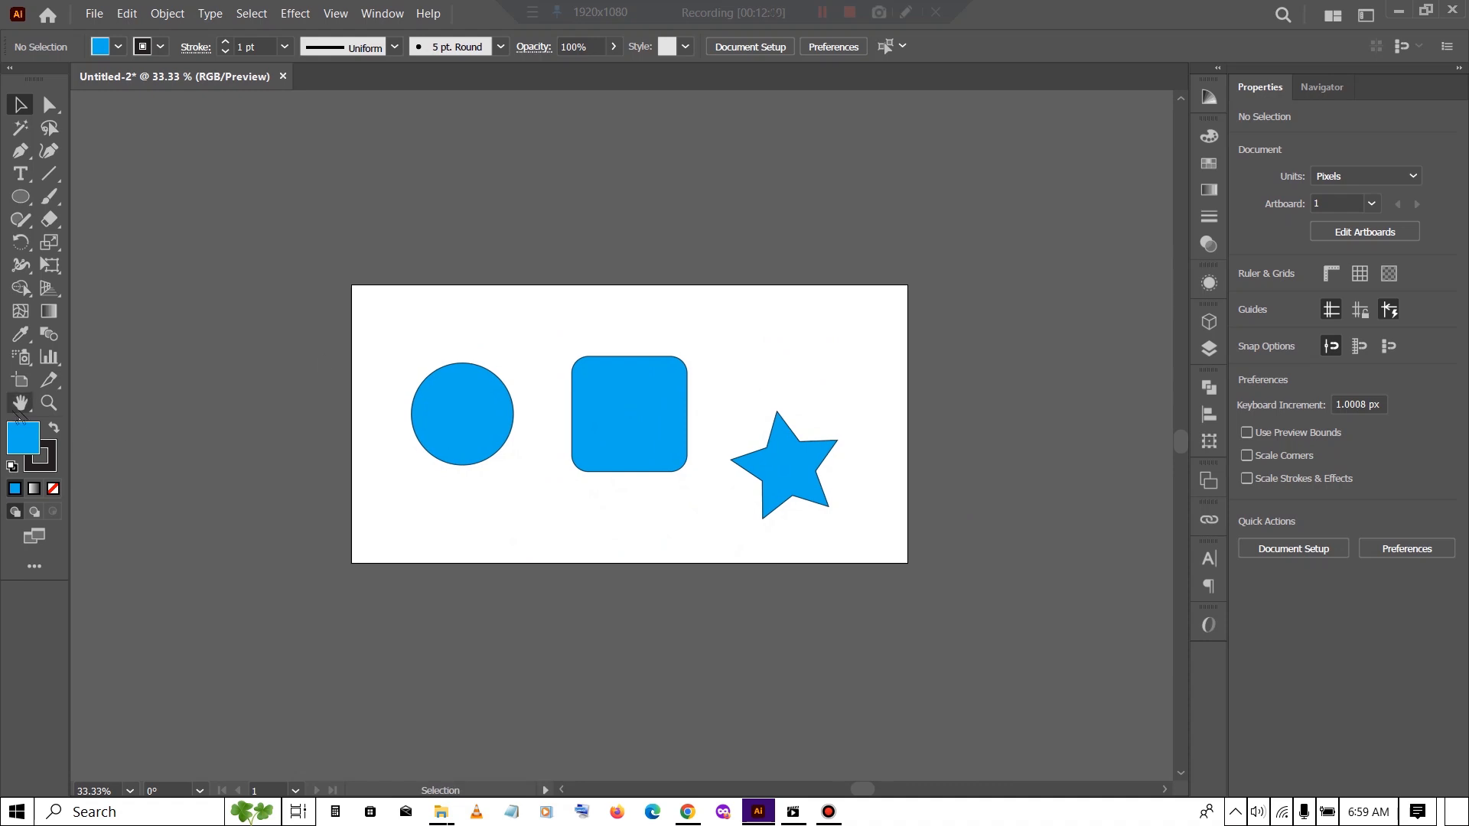
drag(68, 433, 38, 410)
click(20, 403)
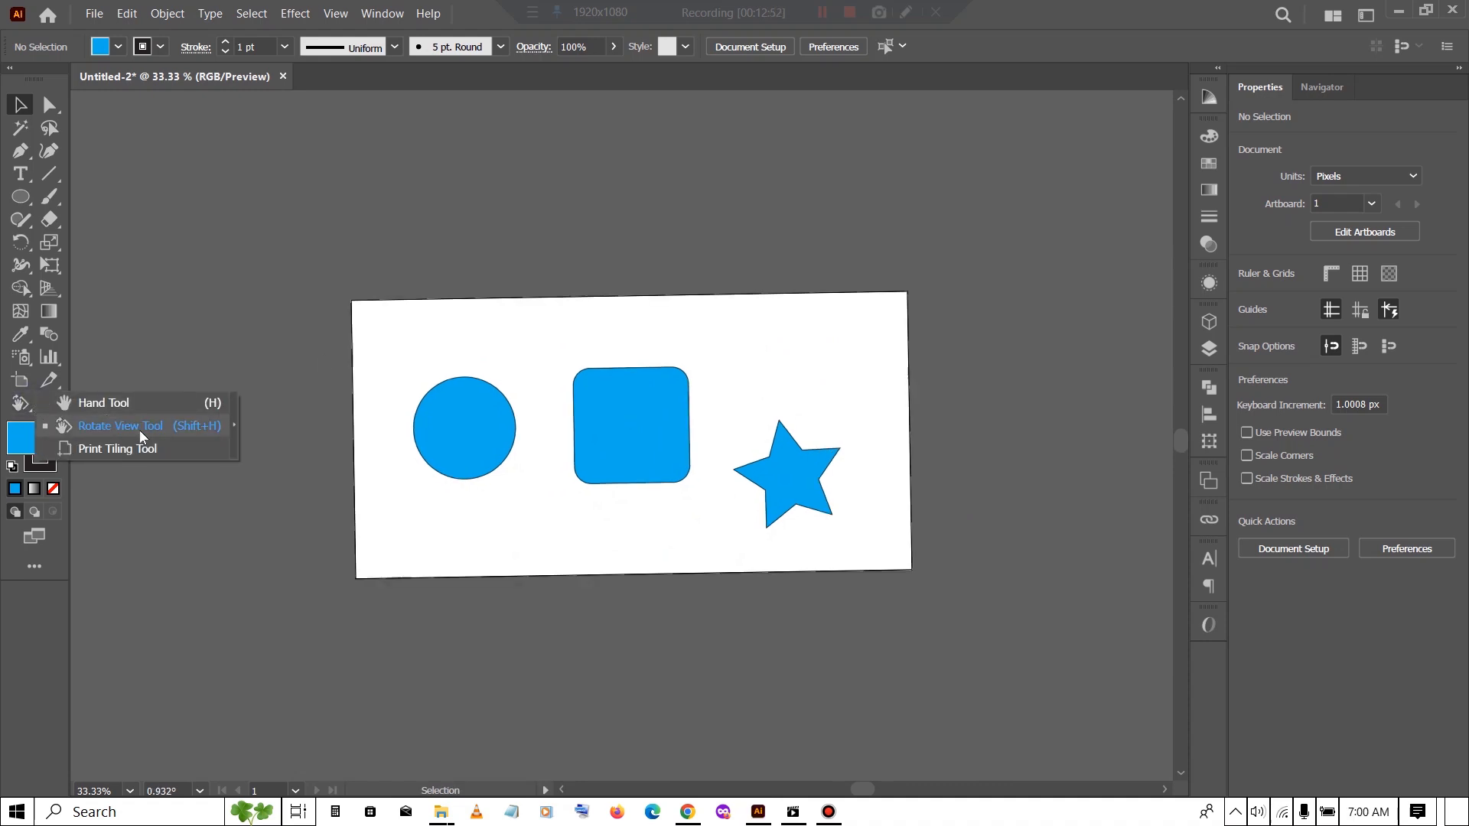
click(165, 426)
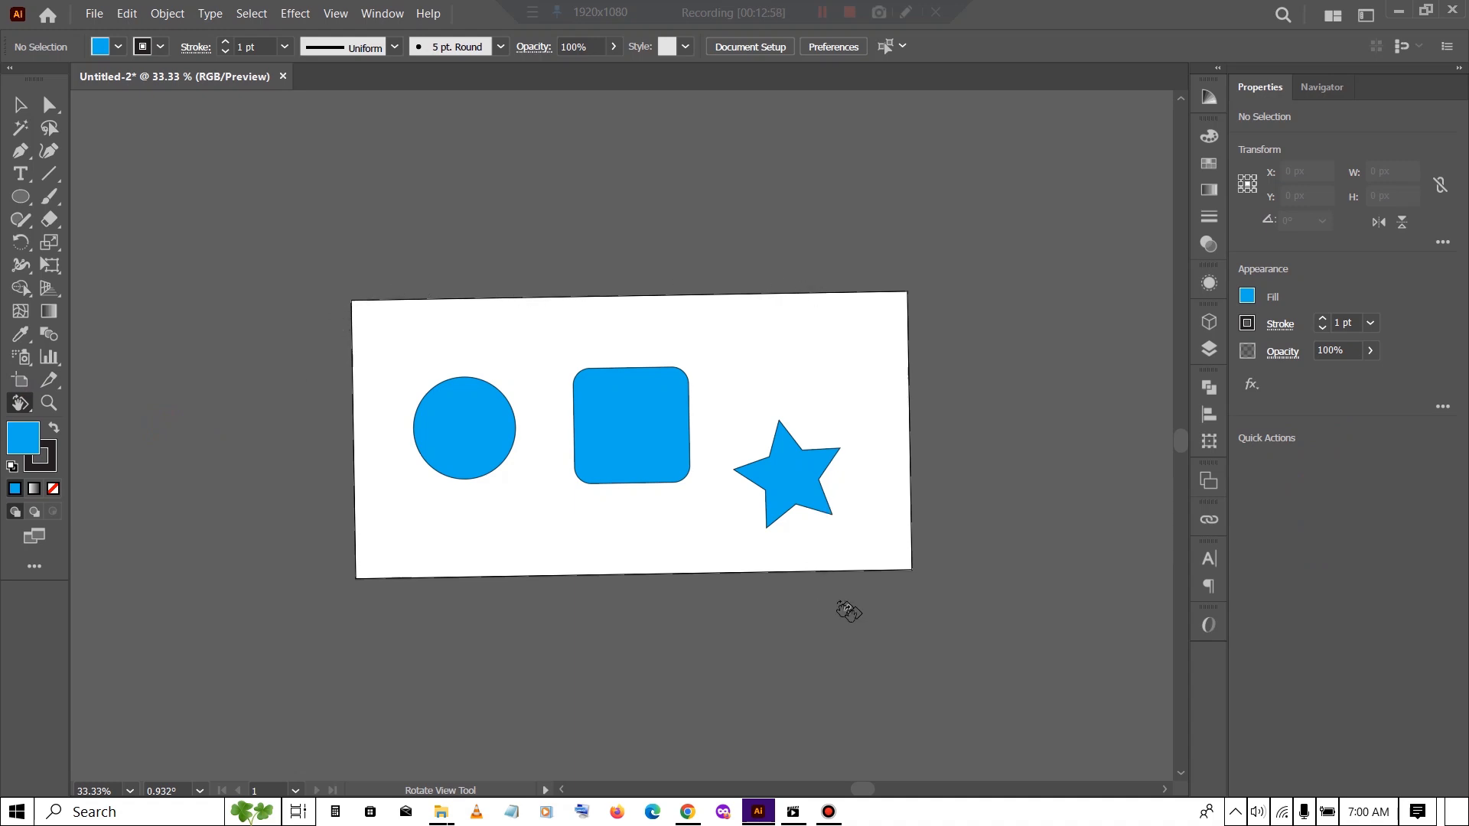
drag(914, 295, 807, 370)
drag(930, 296, 796, 643)
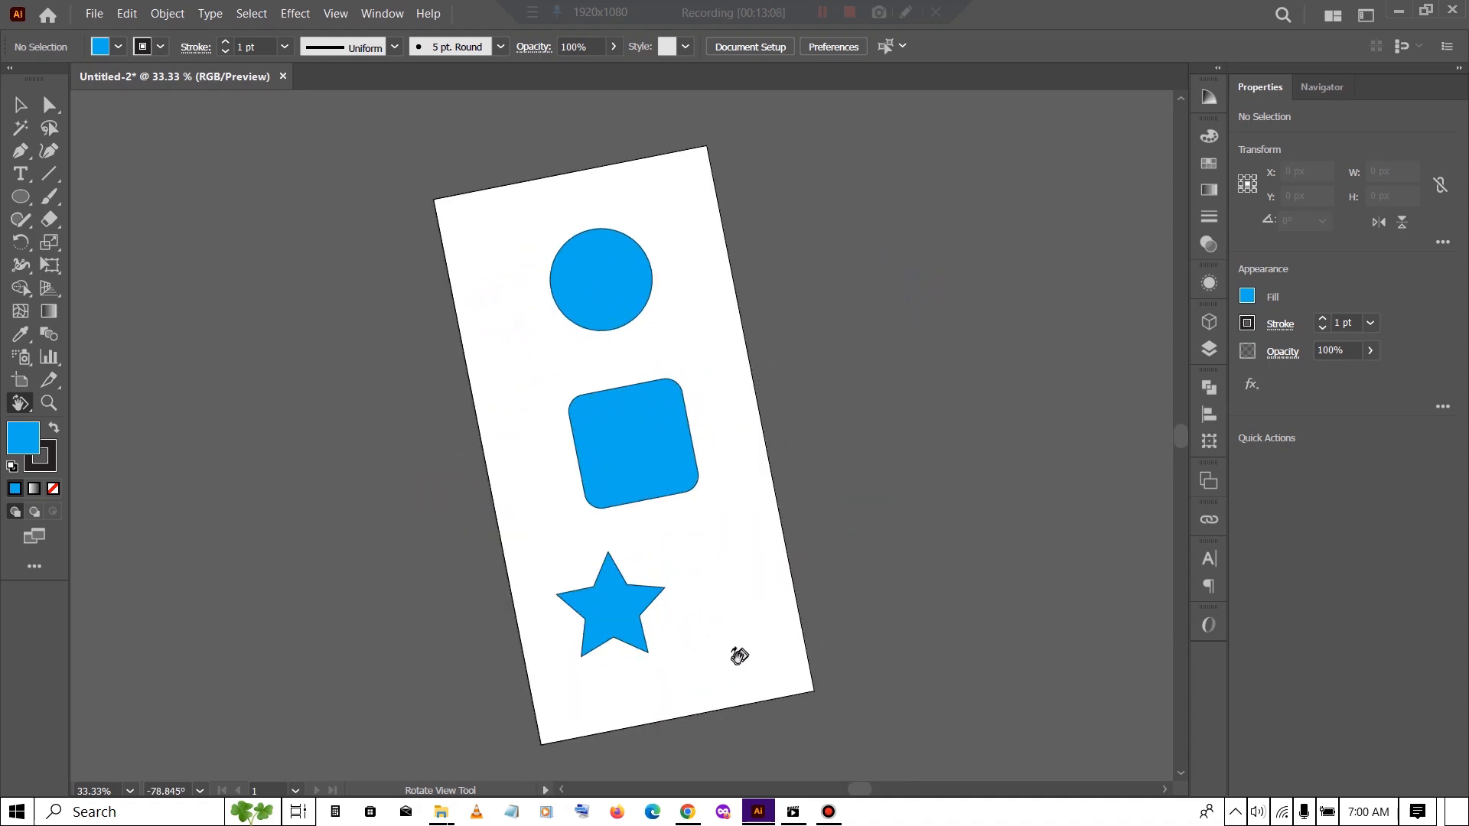
drag(826, 699, 787, 374)
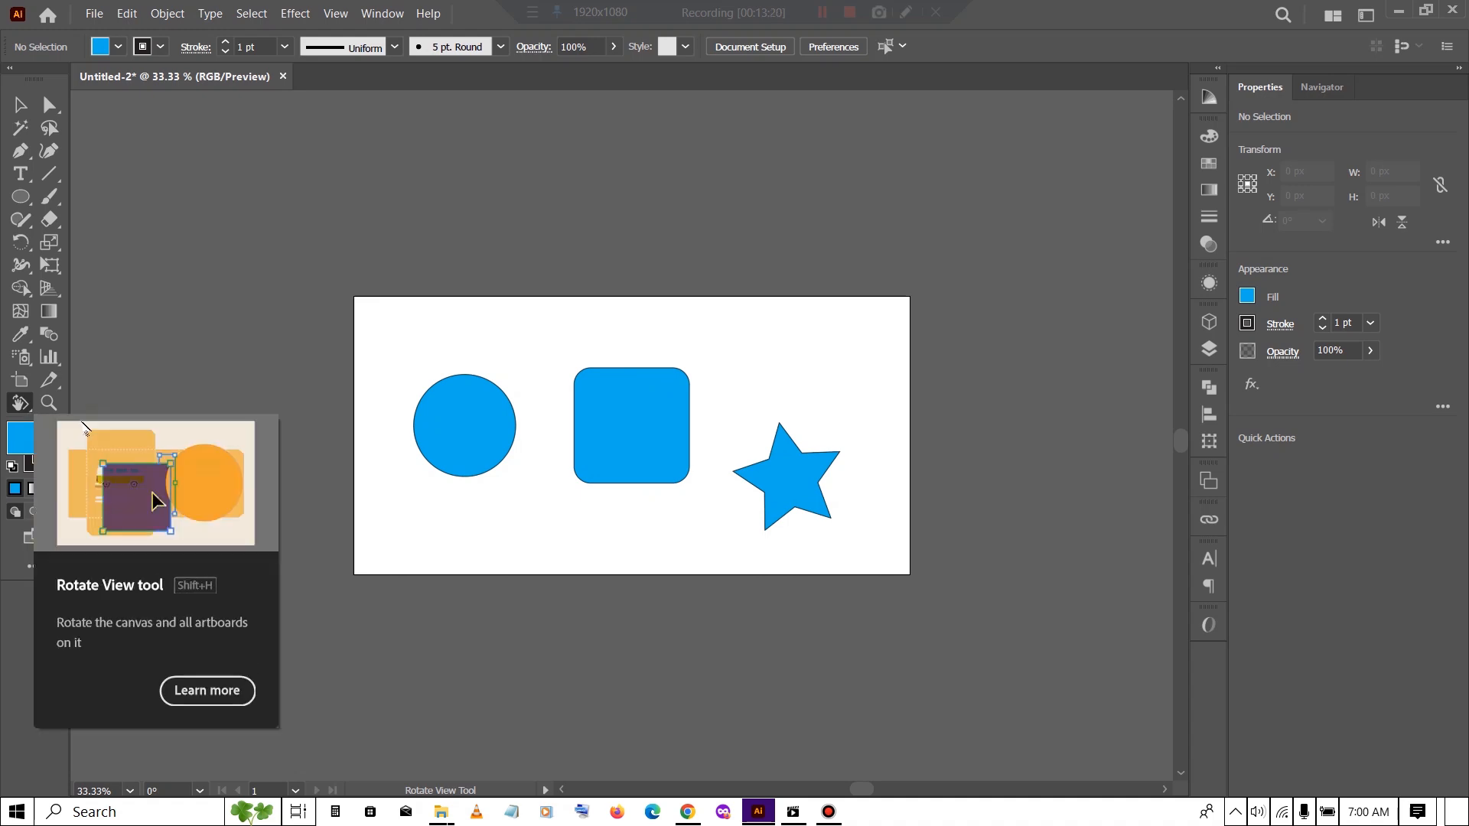
Step: Zoom in on the rounded square's lower edge to 300% with the Zoom tool
click(48, 404)
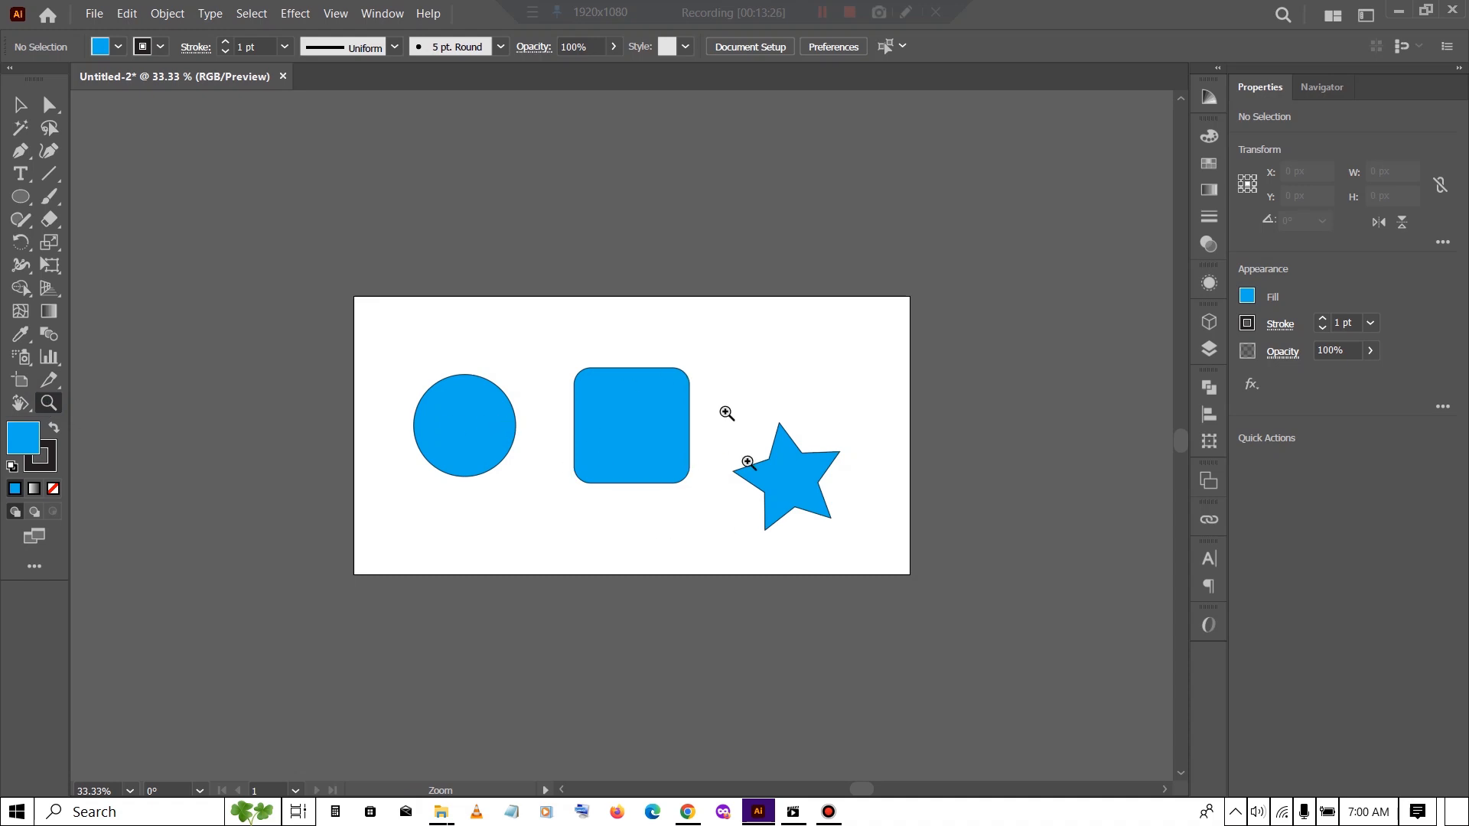
click(662, 432)
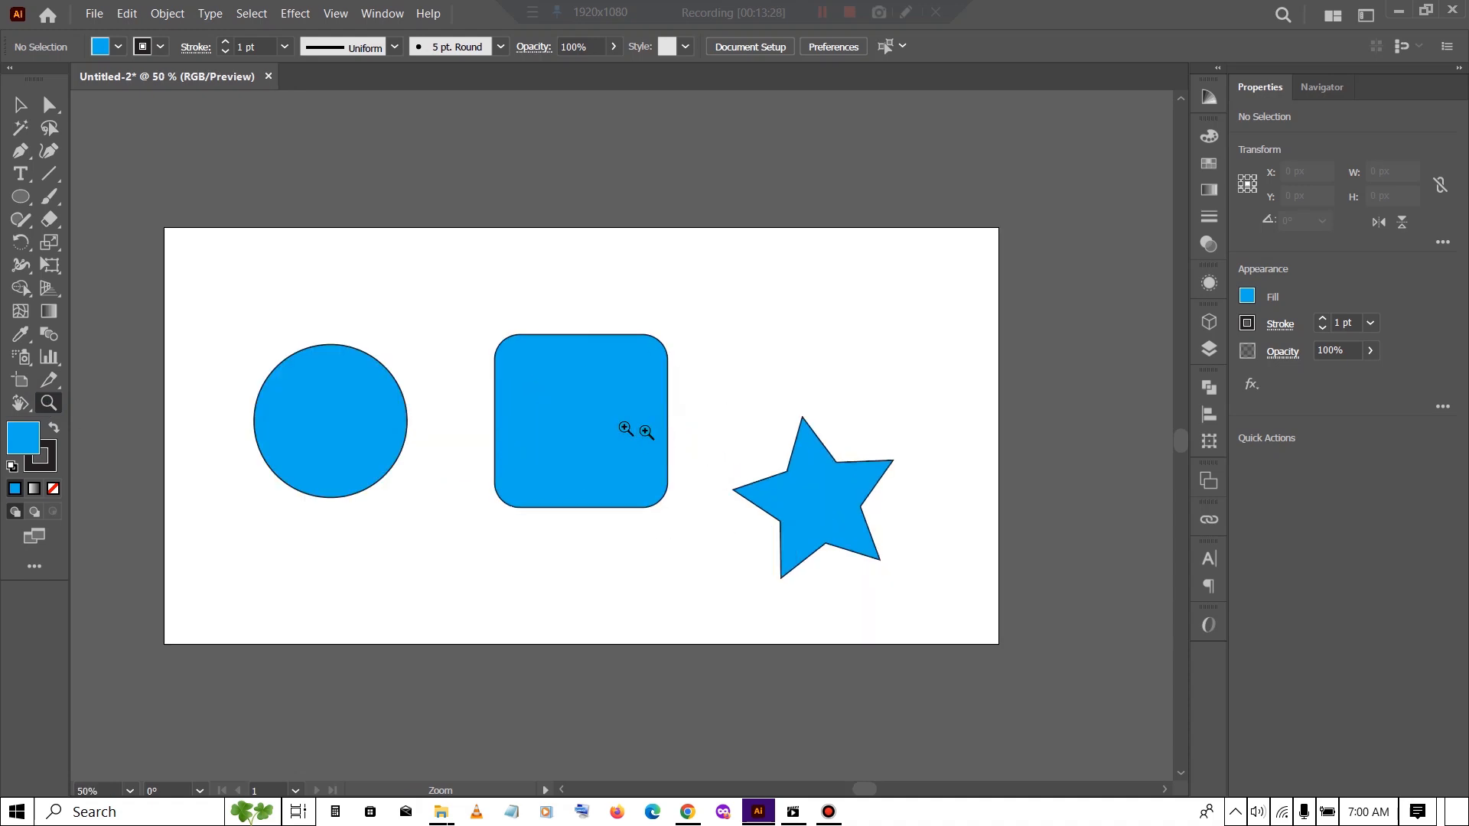
click(536, 414)
click(646, 511)
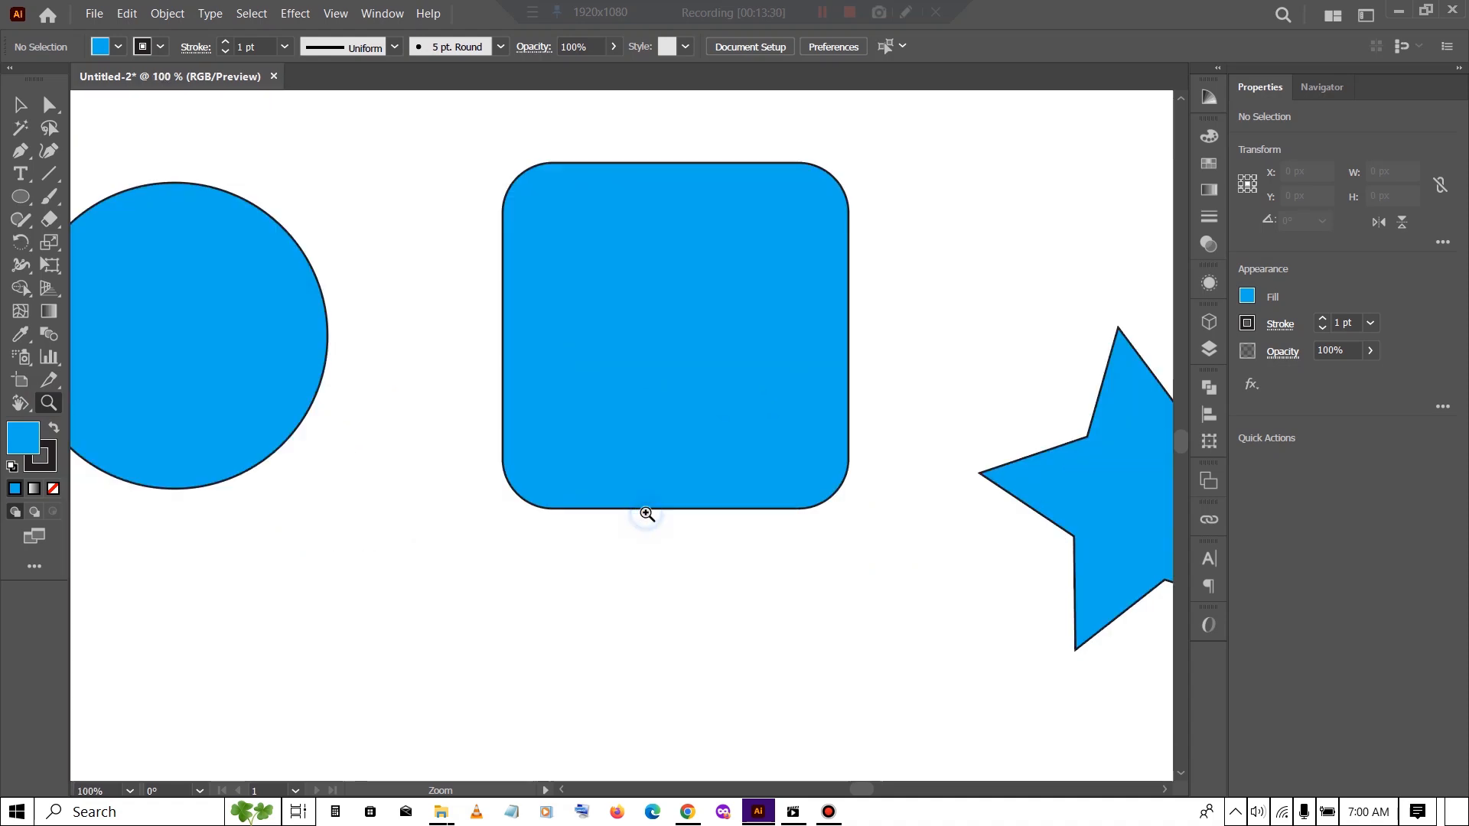
click(647, 514)
click(646, 514)
click(646, 514)
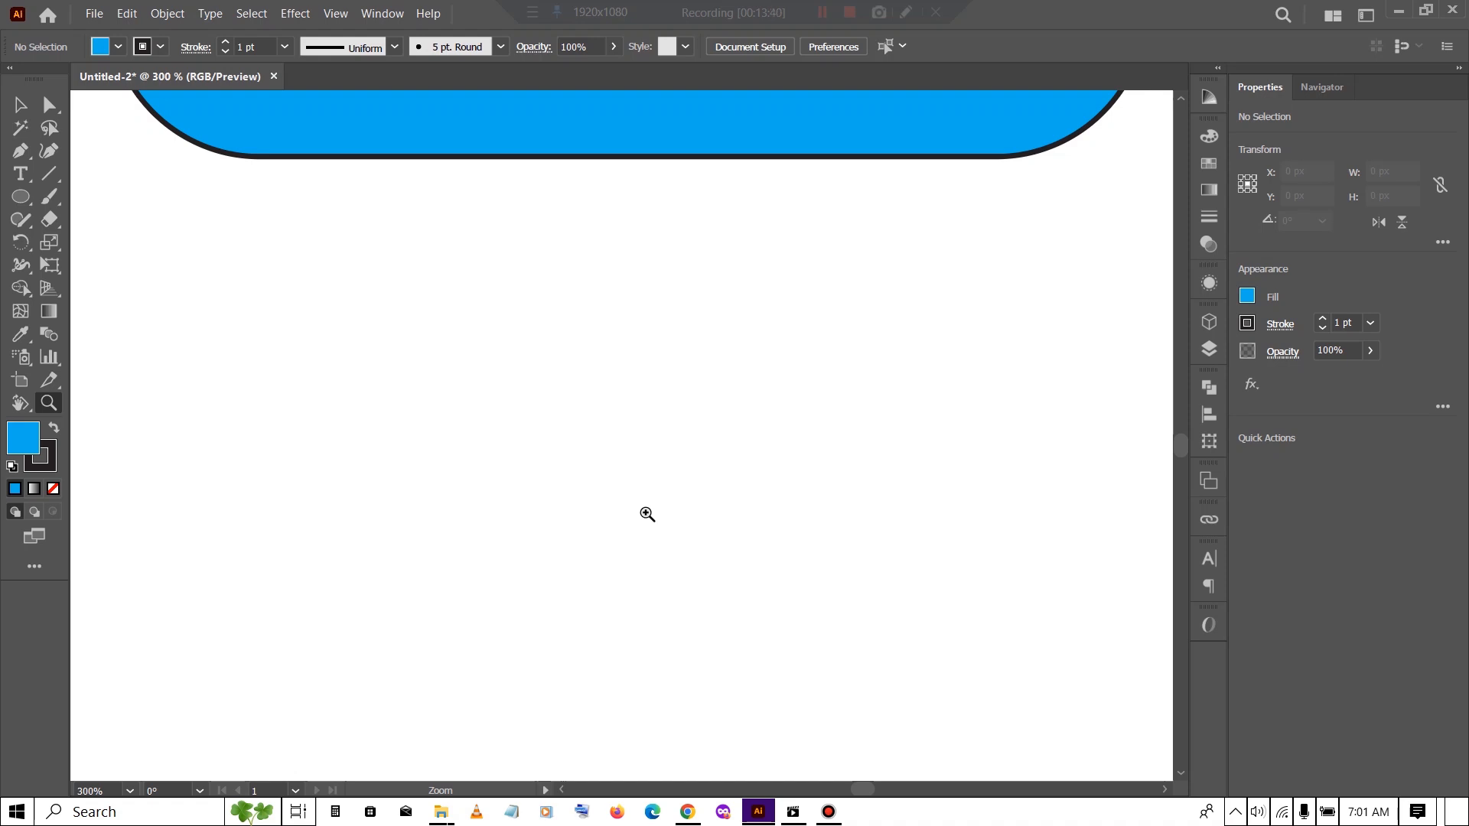
Step: Zoom back out to 50% with the Zoom tool so the whole artboard is in view
alt+click(647, 514)
alt+click(647, 514)
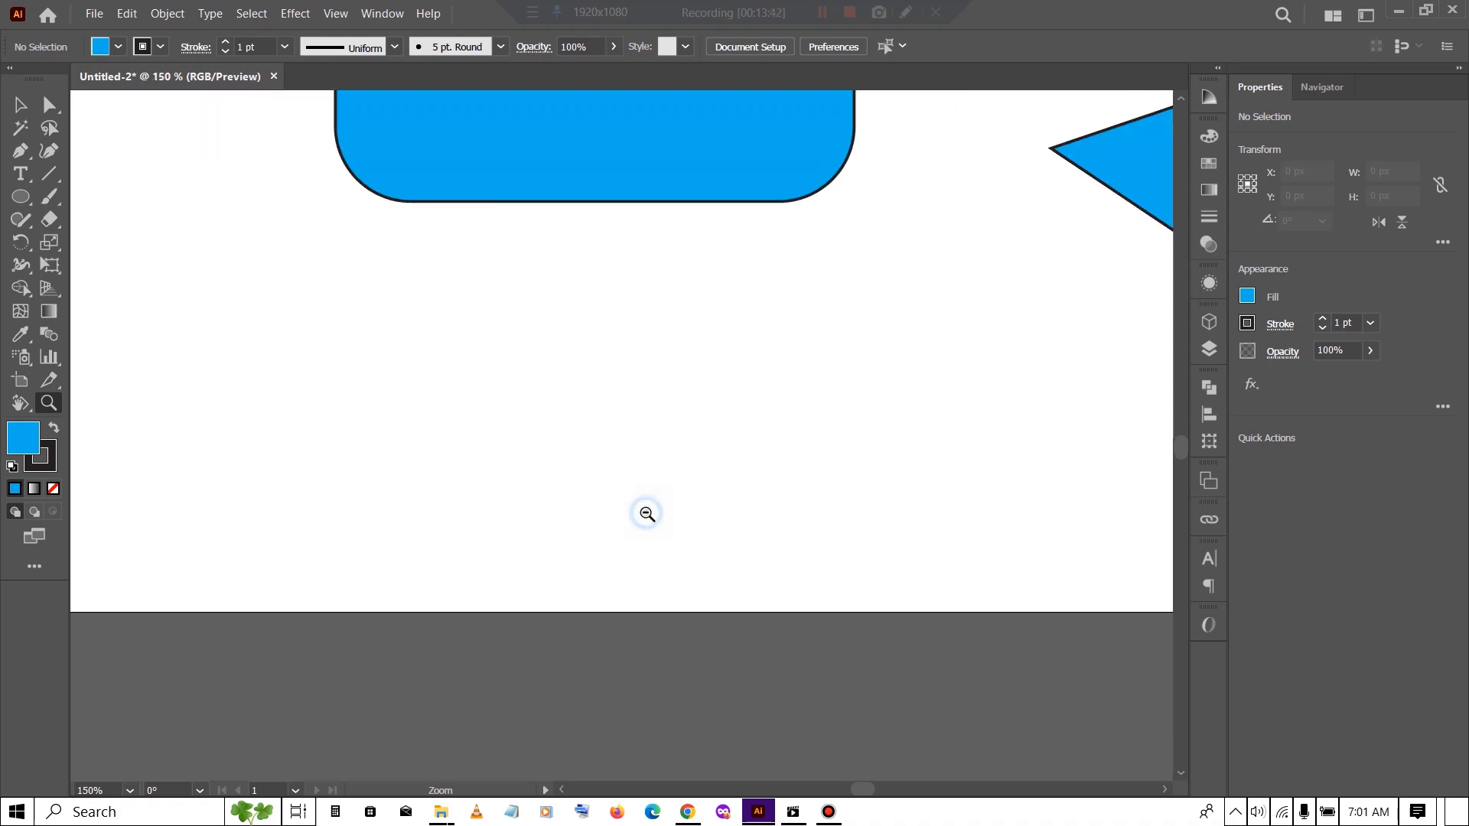
alt+click(647, 514)
alt+click(647, 514)
alt+click(647, 514)
drag(647, 391, 714, 610)
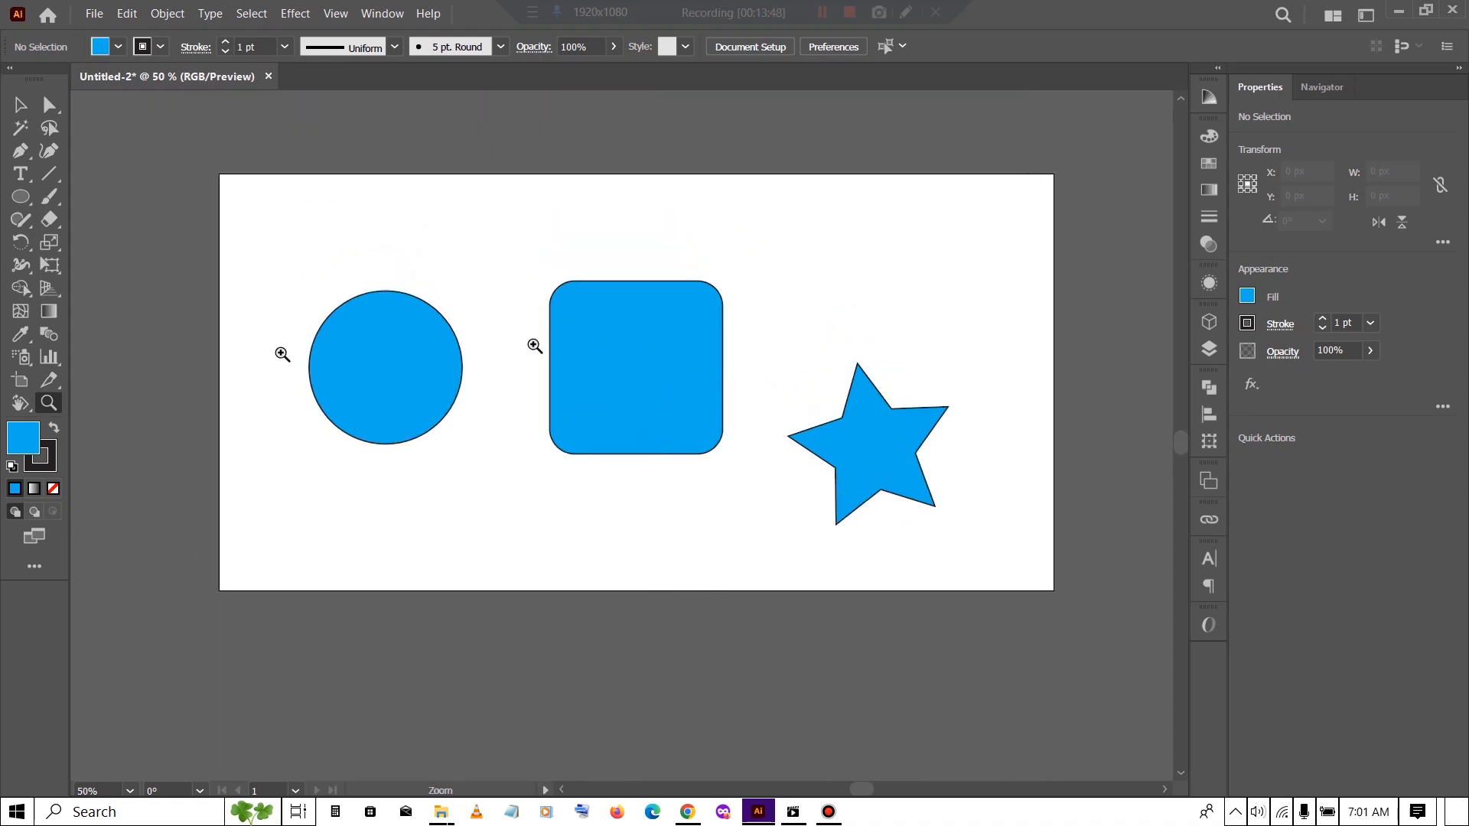
Step: Zoom in and out around the rounded square, return to the Selection tool, and use the temporary Zoom tool to reach 66.67%
click(646, 367)
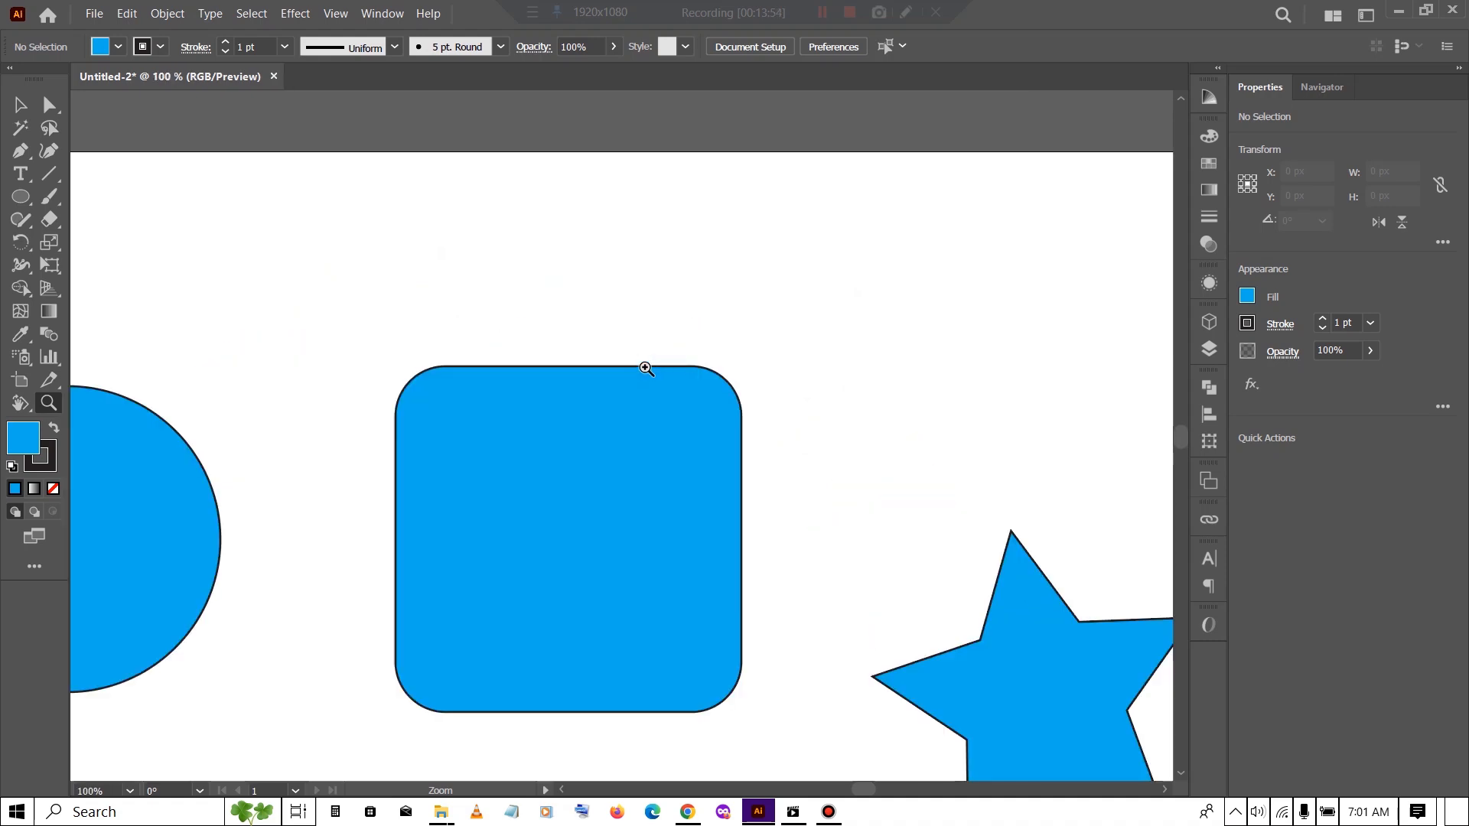
alt+click(645, 369)
alt+click(645, 369)
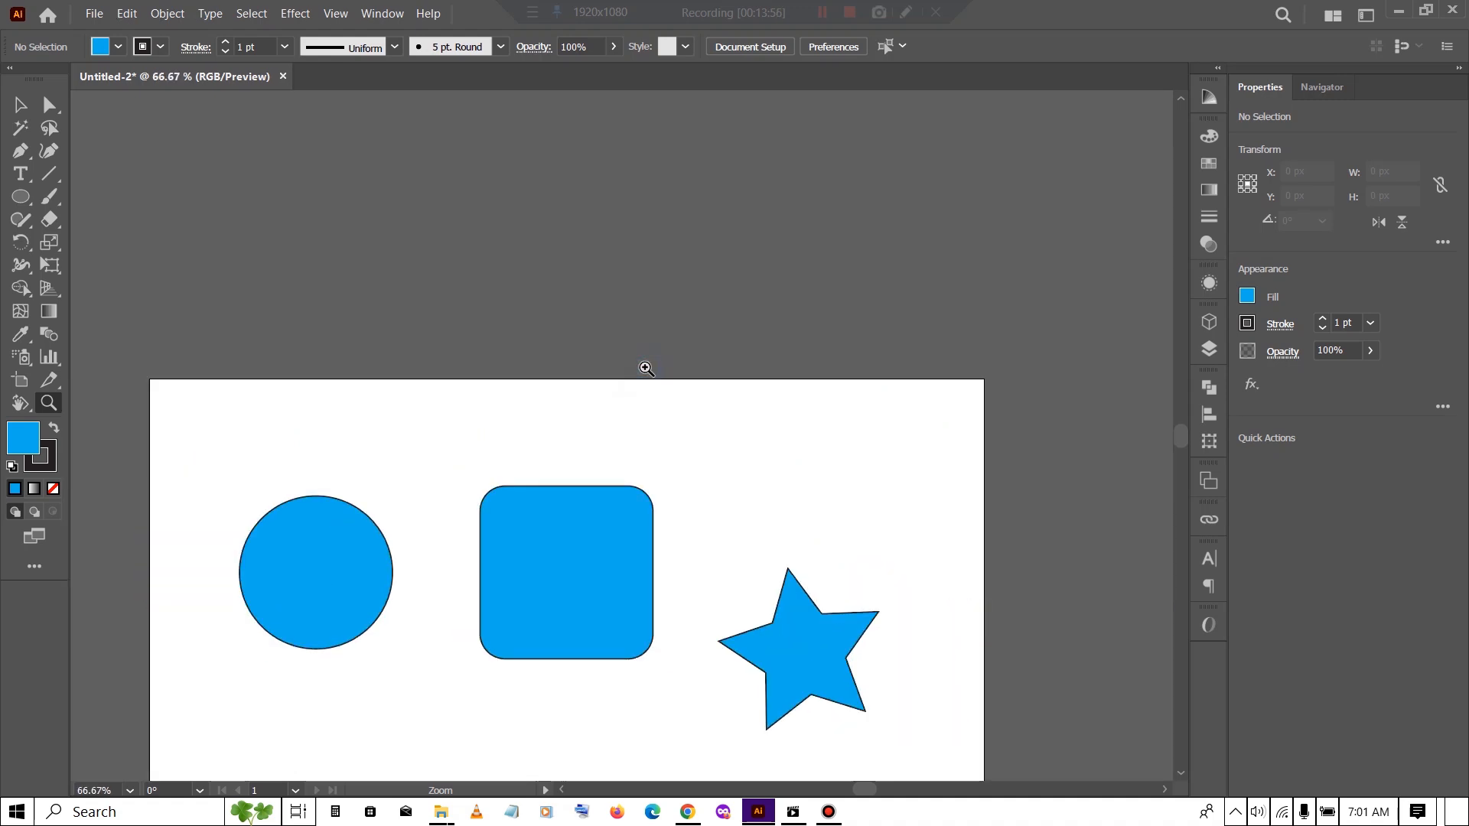
drag(647, 605, 695, 417)
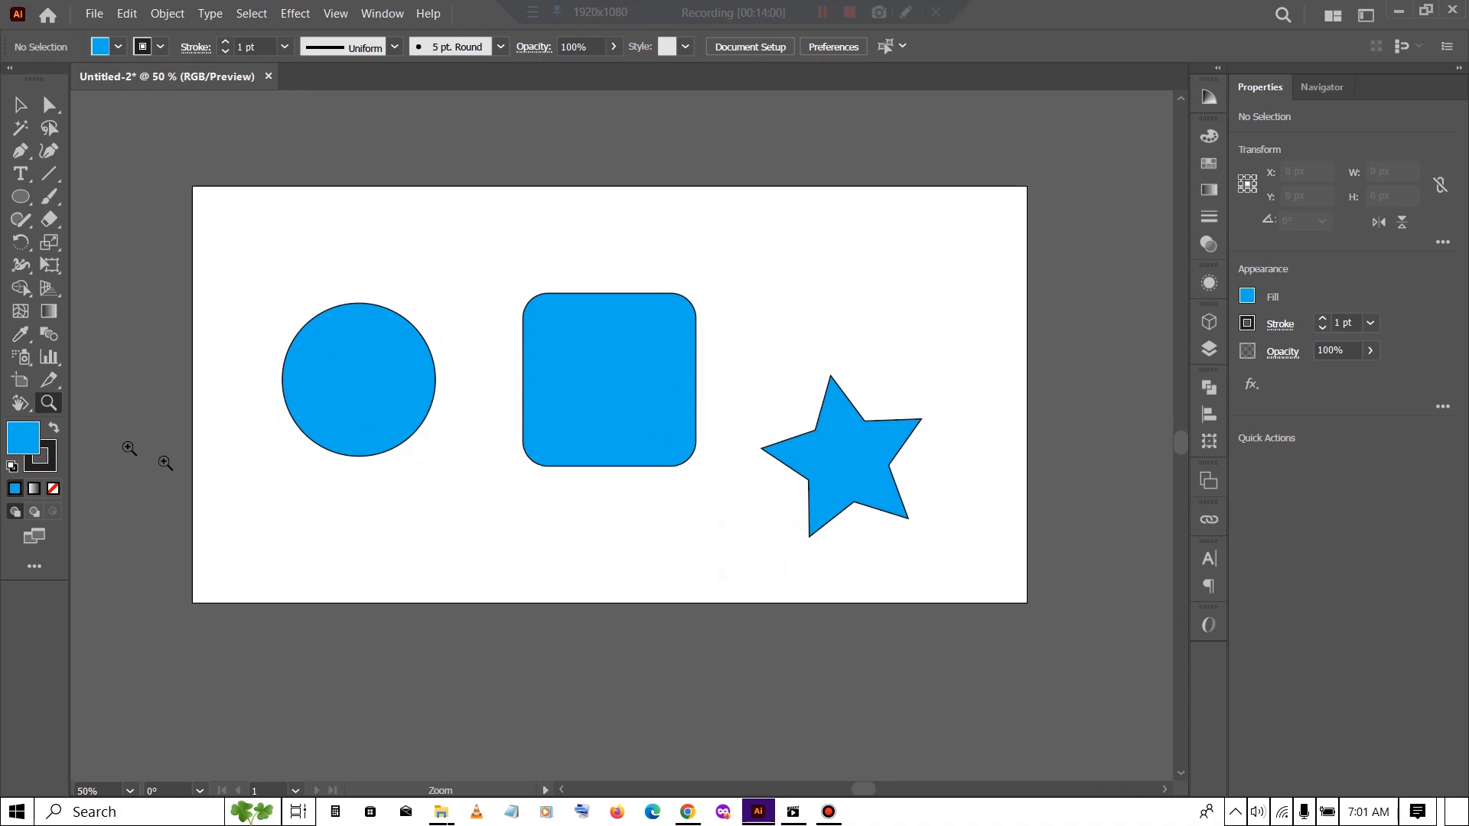
click(19, 104)
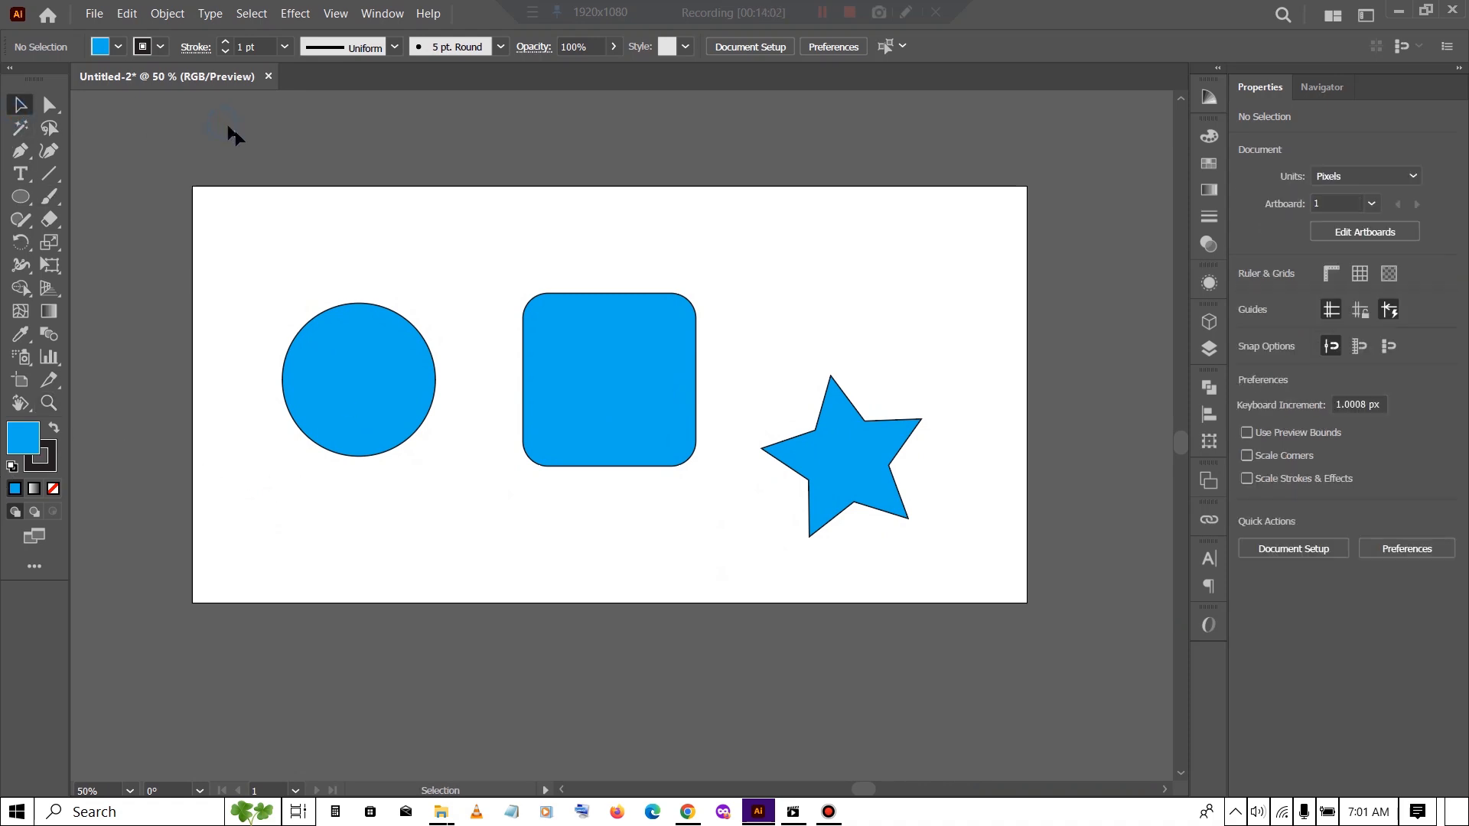
key(ctrl+space)
drag(665, 469, 644, 422)
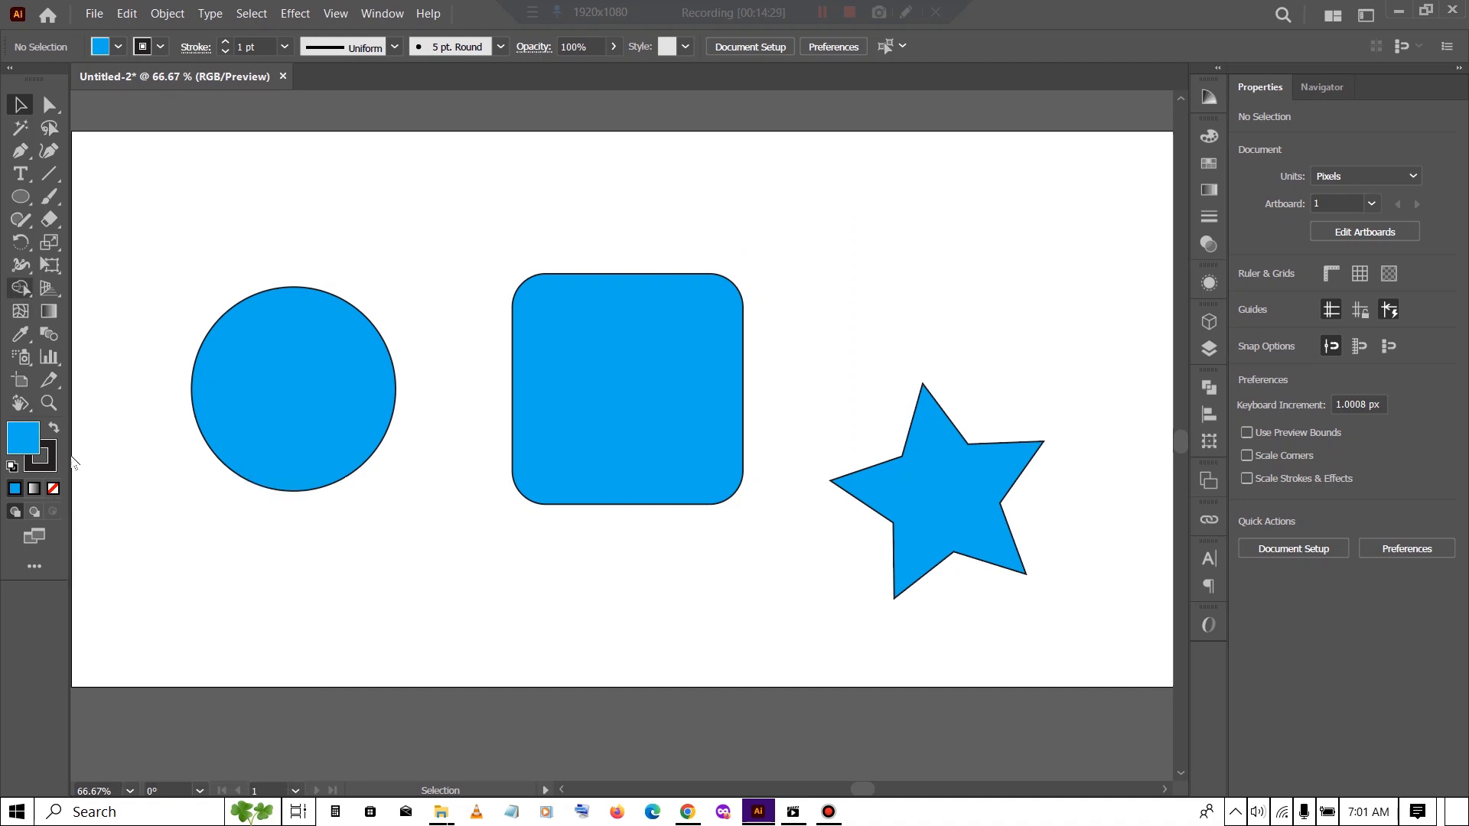
Step: Delete the rounded square and the star together, keeping the circle
click(309, 383)
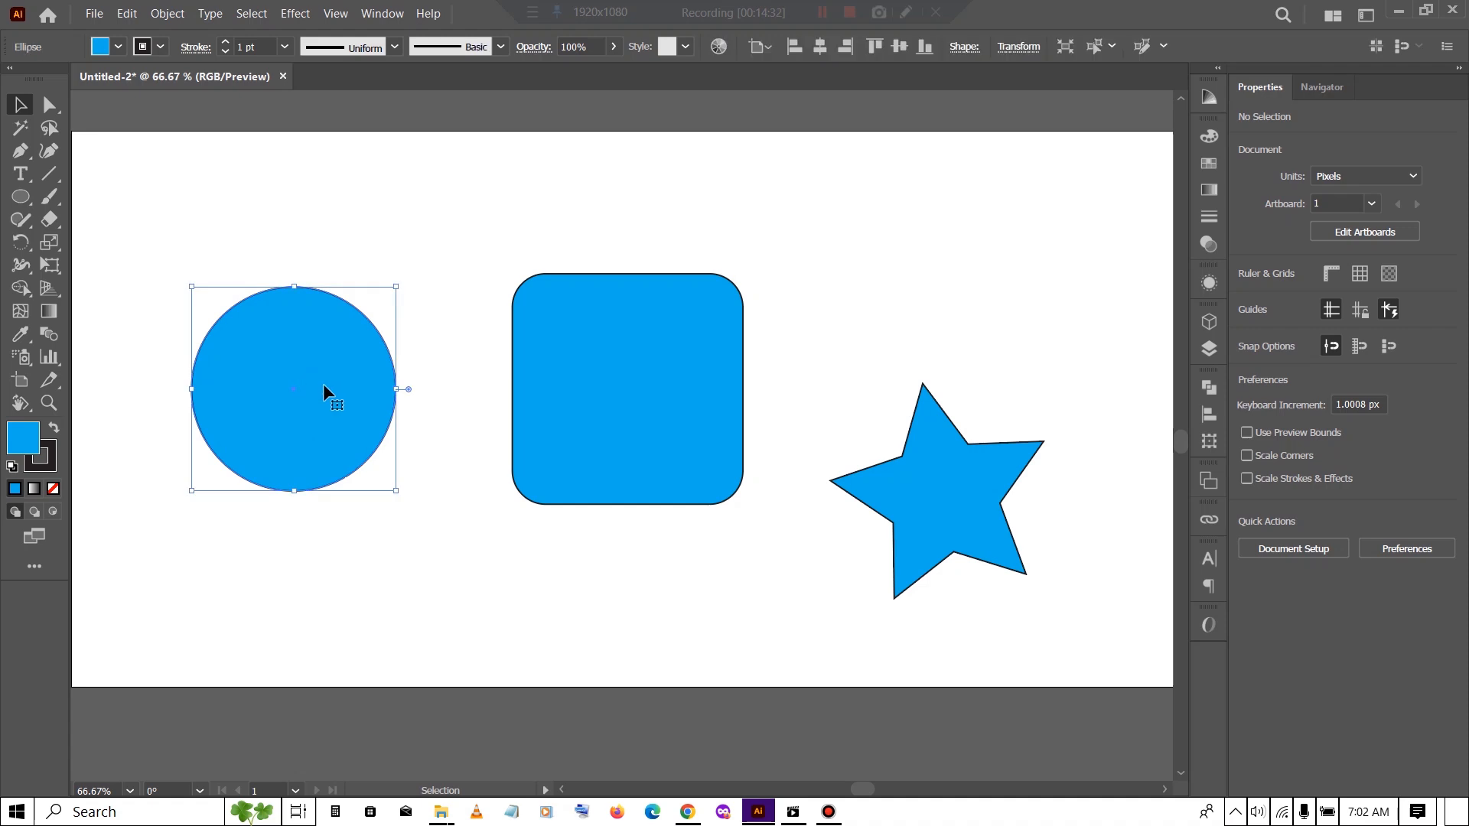
drag(531, 227, 942, 567)
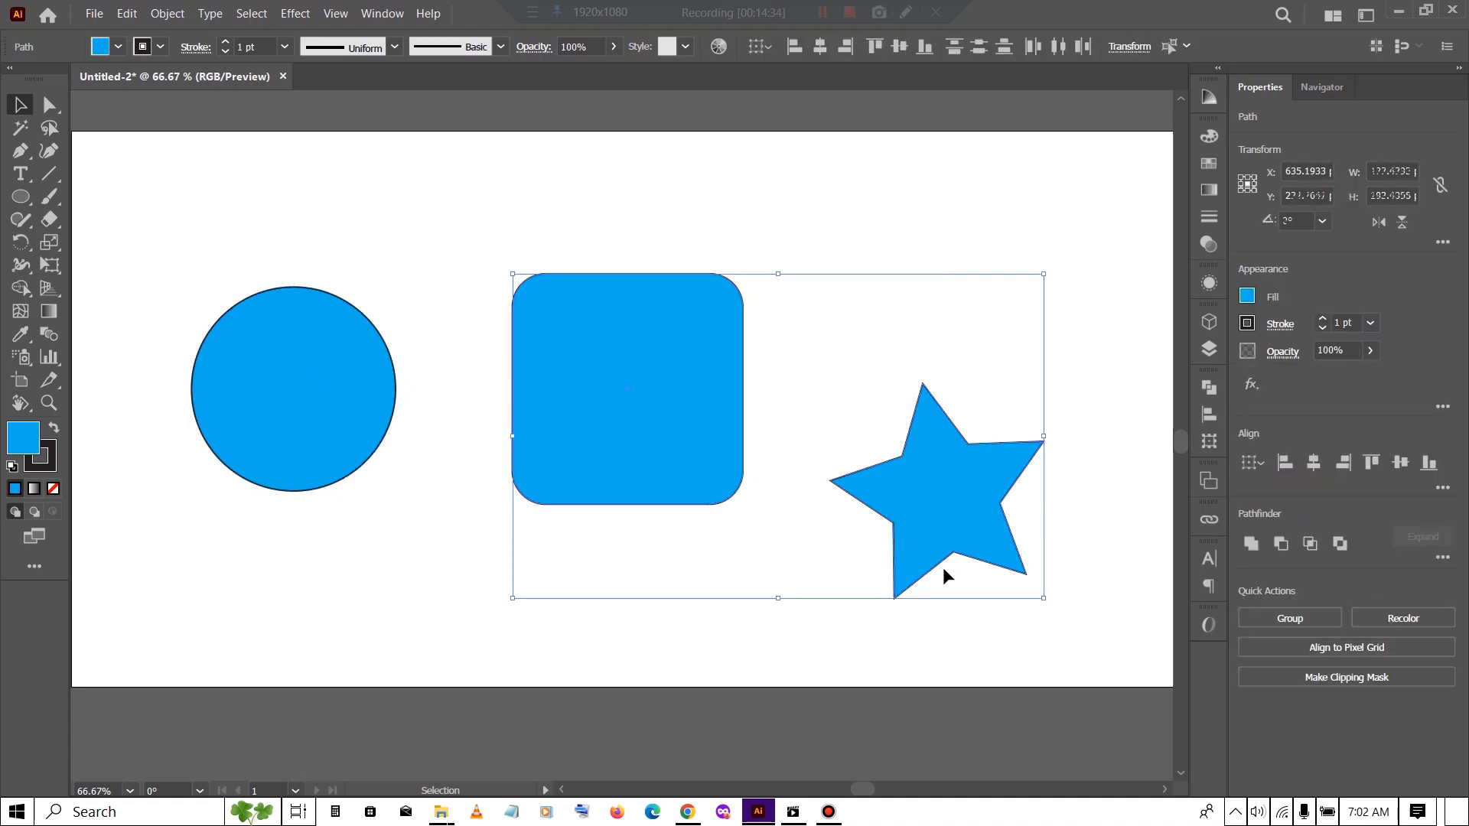
key(Delete)
Step: Move the circle towards the middle of the artboard, to about X 438 px, Y 226 px
drag(213, 386, 434, 420)
drag(571, 475, 607, 444)
click(791, 407)
click(524, 429)
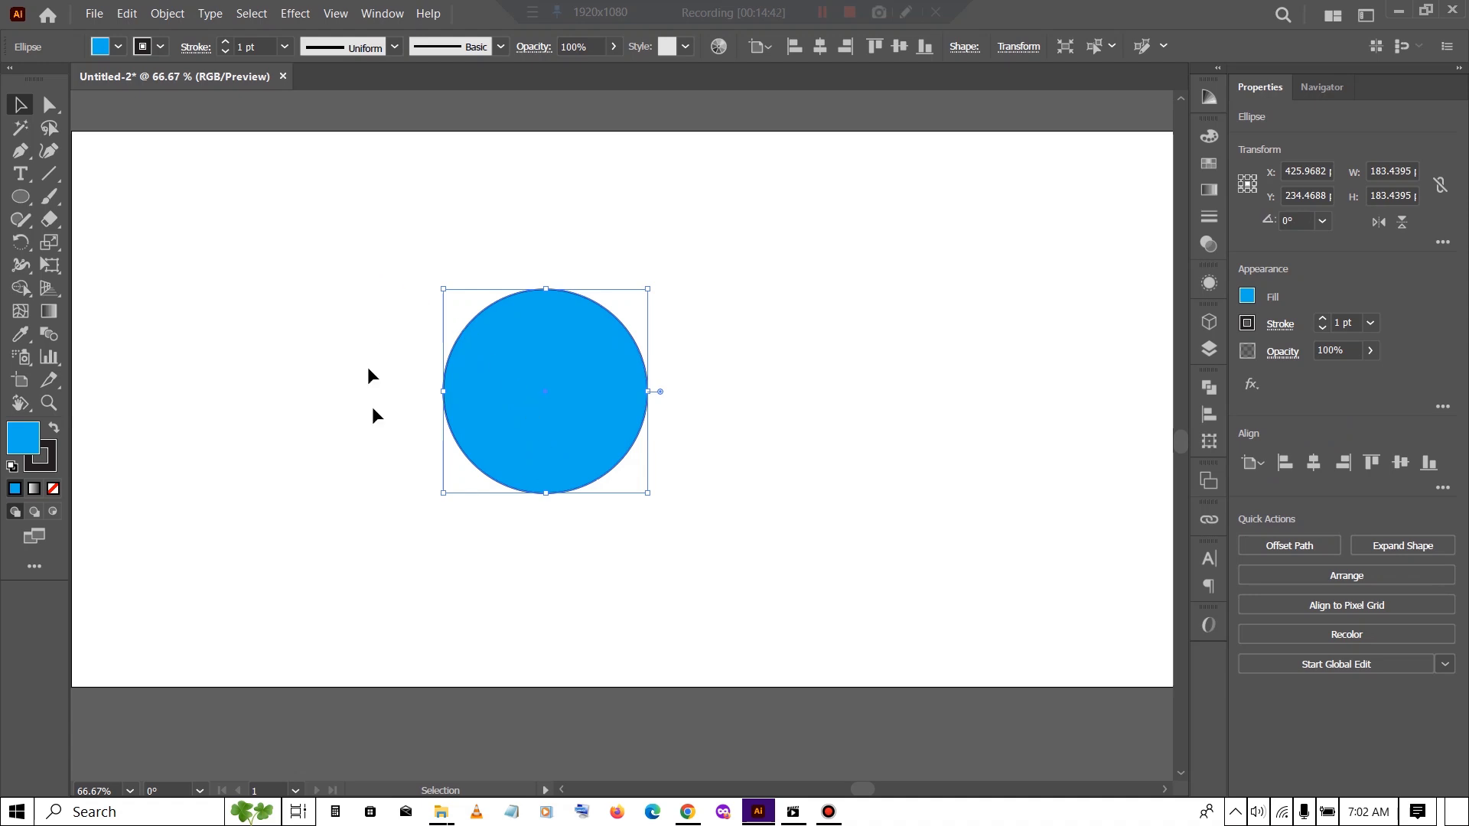
click(774, 401)
mouse_move(562, 409)
mouse_down()
mouse_move(580, 504)
mouse_move(573, 397)
mouse_up()
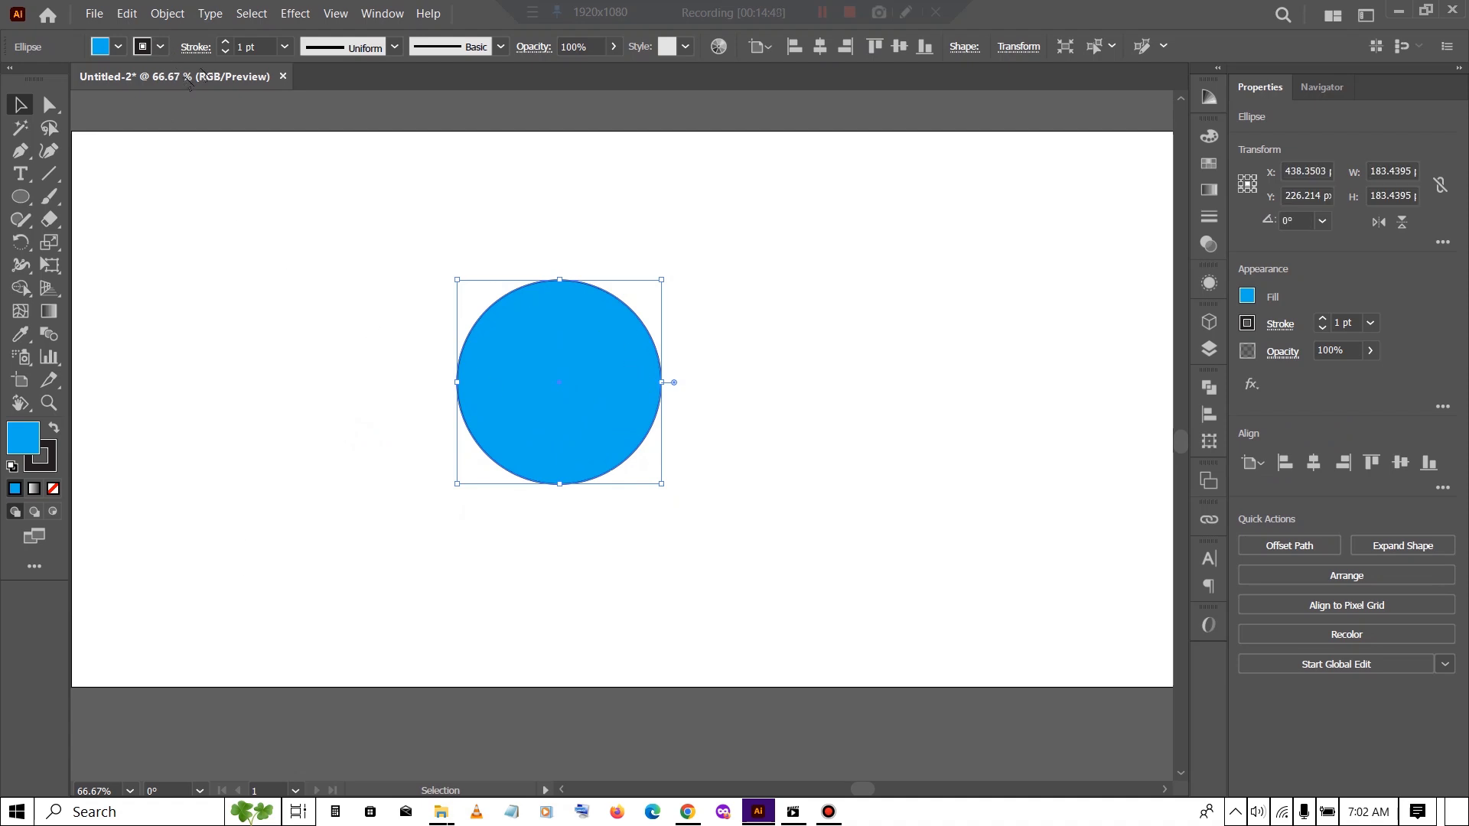
Step: Set the circle's stroke weight to 4 pt and move the circle to about X 446 px, Y 262 px
click(226, 43)
click(226, 43)
click(226, 43)
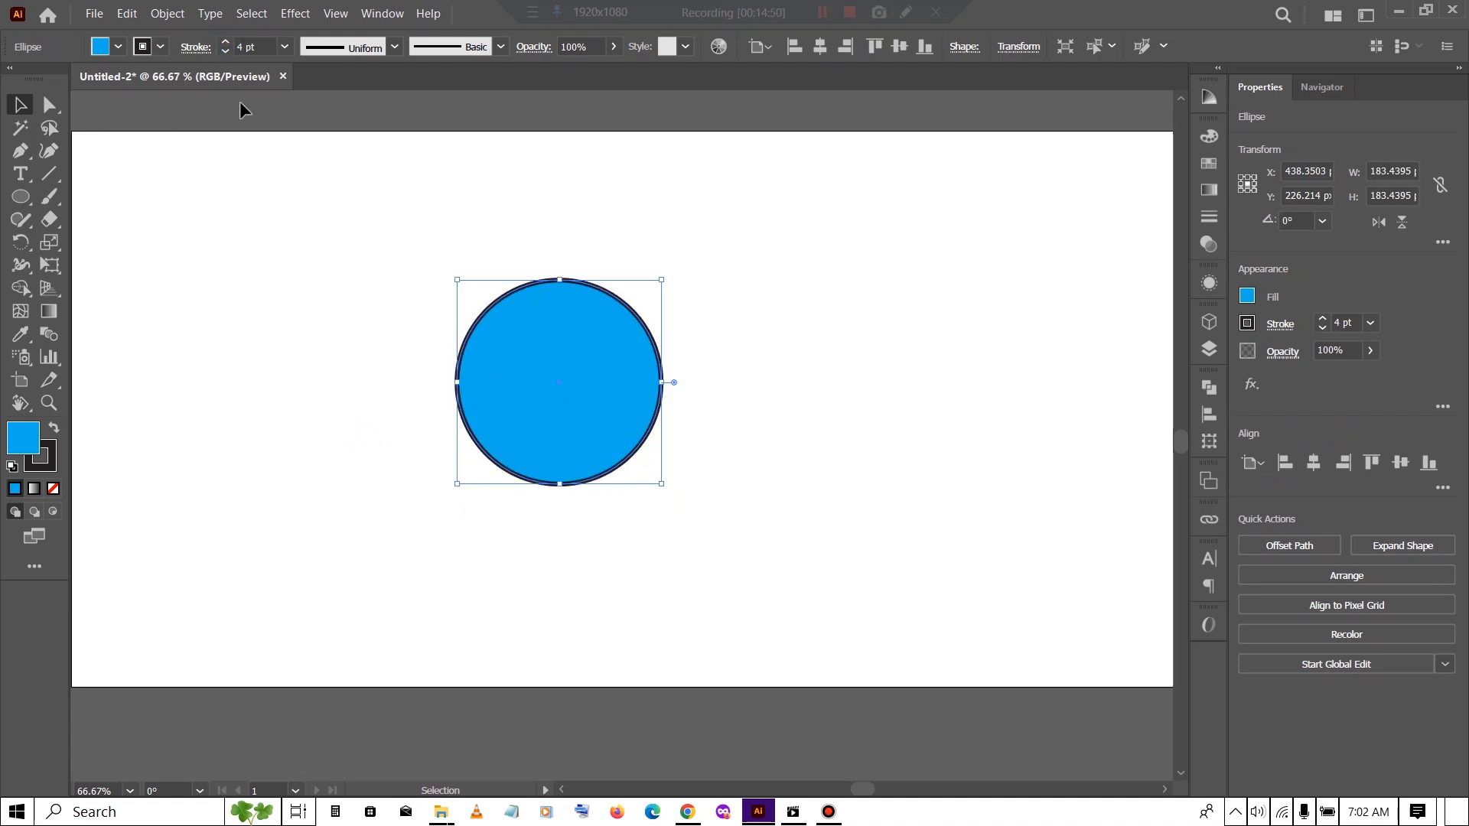
click(240, 108)
mouse_move(554, 338)
mouse_down()
mouse_move(563, 390)
mouse_move(610, 436)
mouse_up()
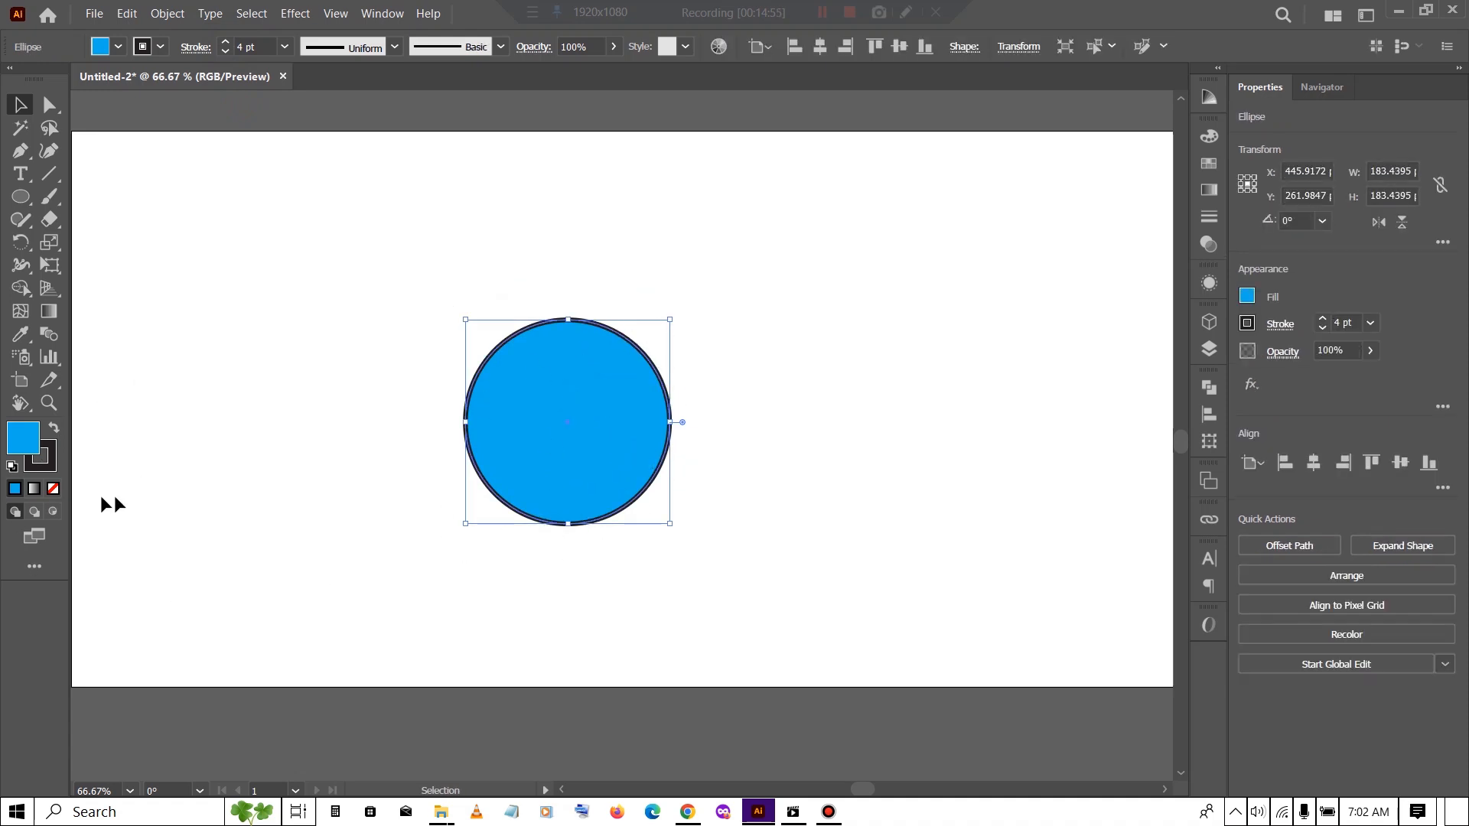
Step: Swap the circle's fill and stroke colors, and swap them back
click(51, 430)
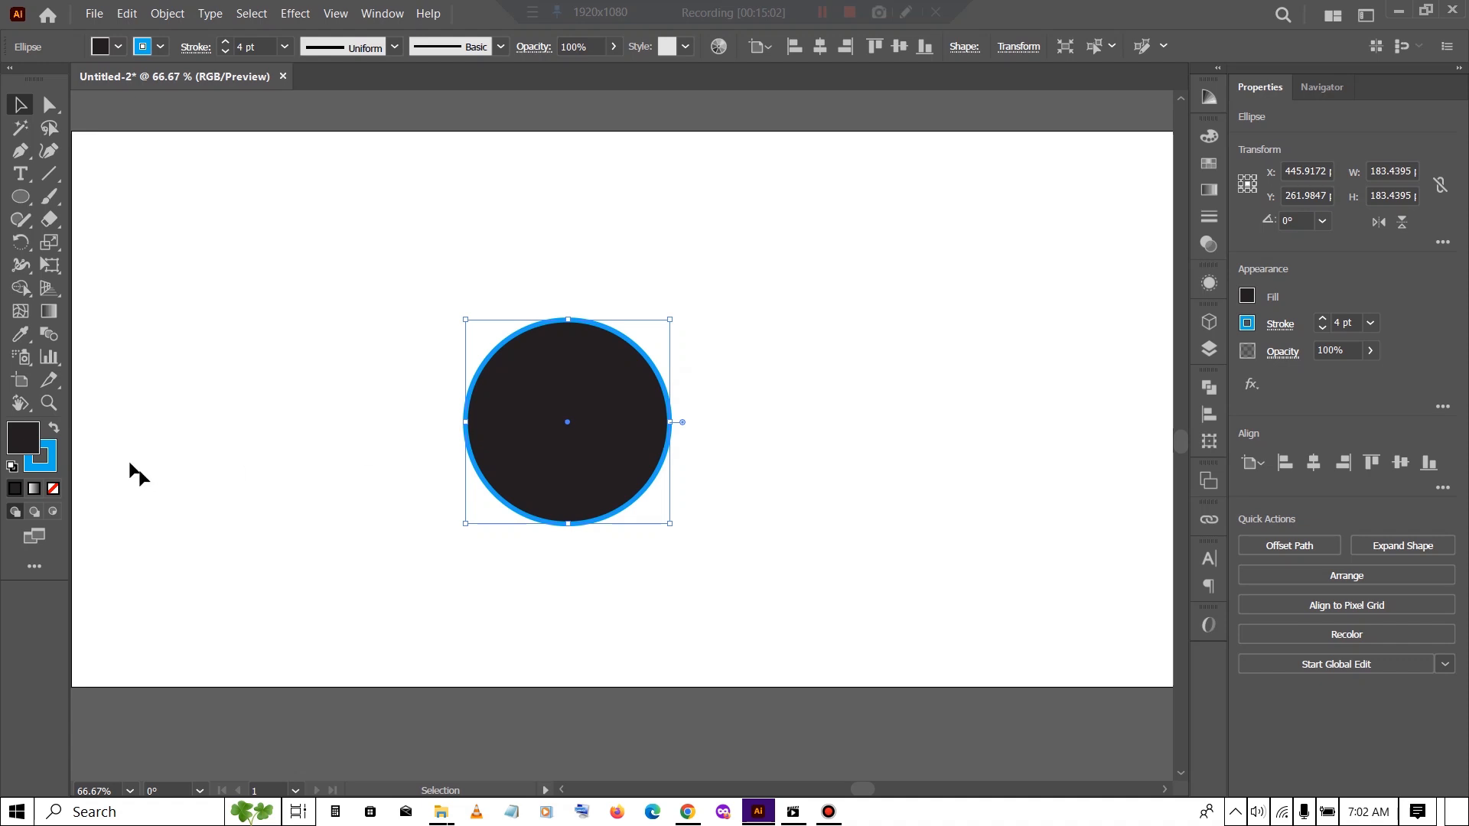
click(54, 431)
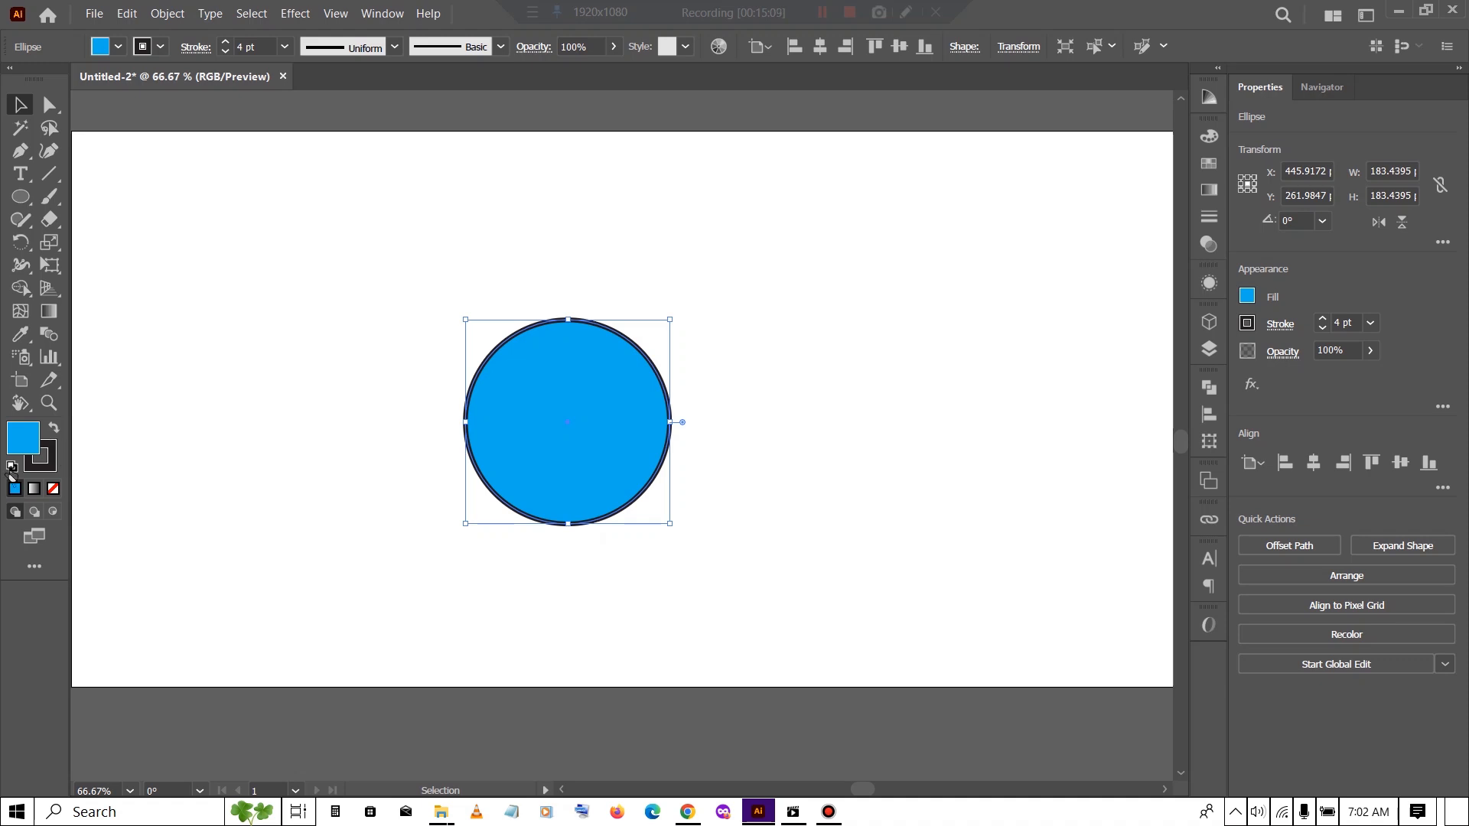
Step: Change the circle's fill to orange (e29729) in the Color Picker and deselect the circle
double_click(23, 441)
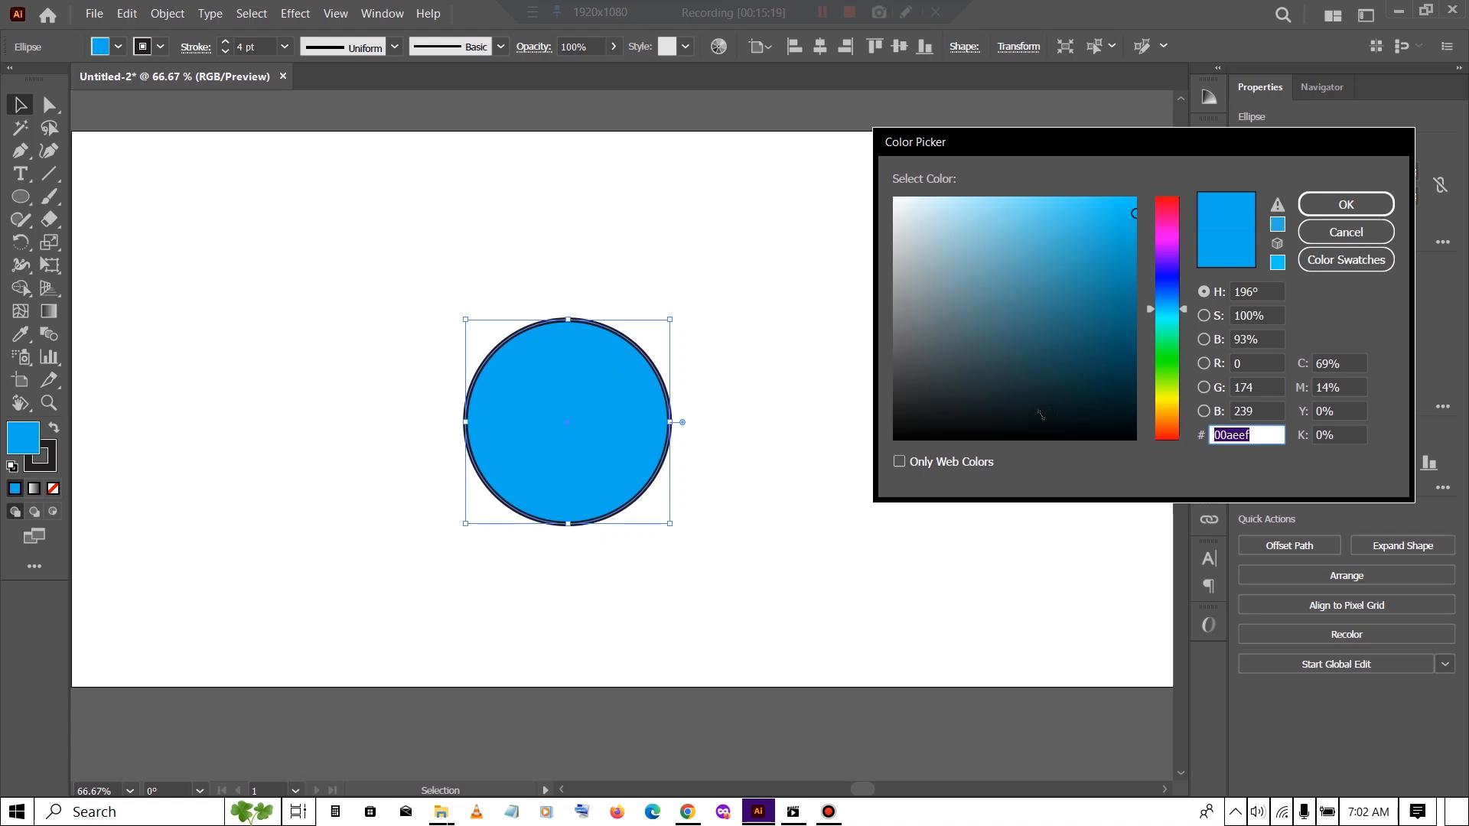
mouse_move(1162, 420)
mouse_down()
mouse_move(1162, 378)
mouse_move(1163, 417)
mouse_up()
drag(1114, 319, 1040, 230)
mouse_move(984, 273)
mouse_down()
mouse_move(1066, 288)
mouse_move(1093, 224)
mouse_up()
click(1305, 212)
click(504, 268)
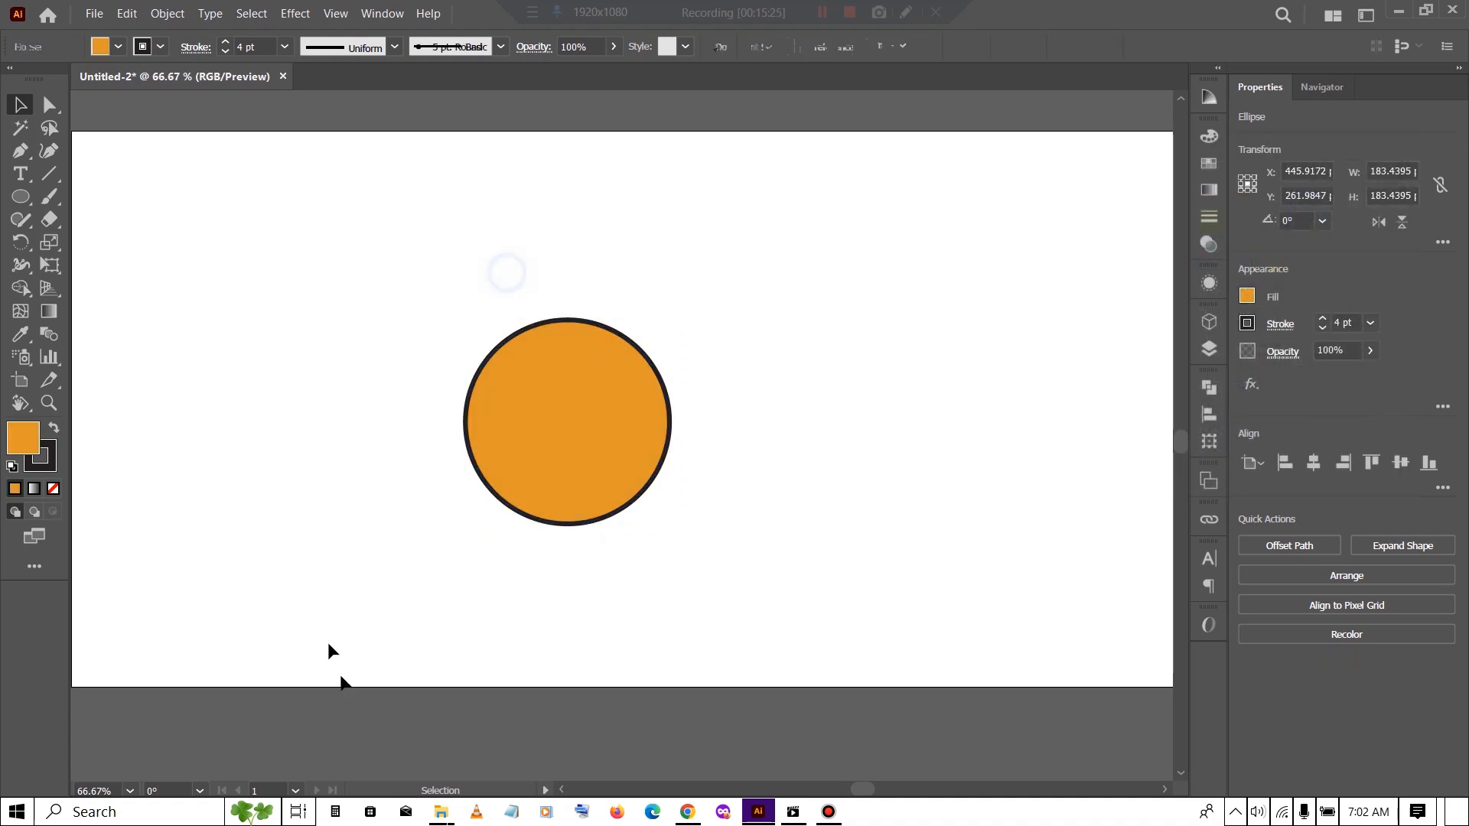
Step: With nothing selected, set the fill color to the orange-red f2240f in the Color Picker
double_click(20, 441)
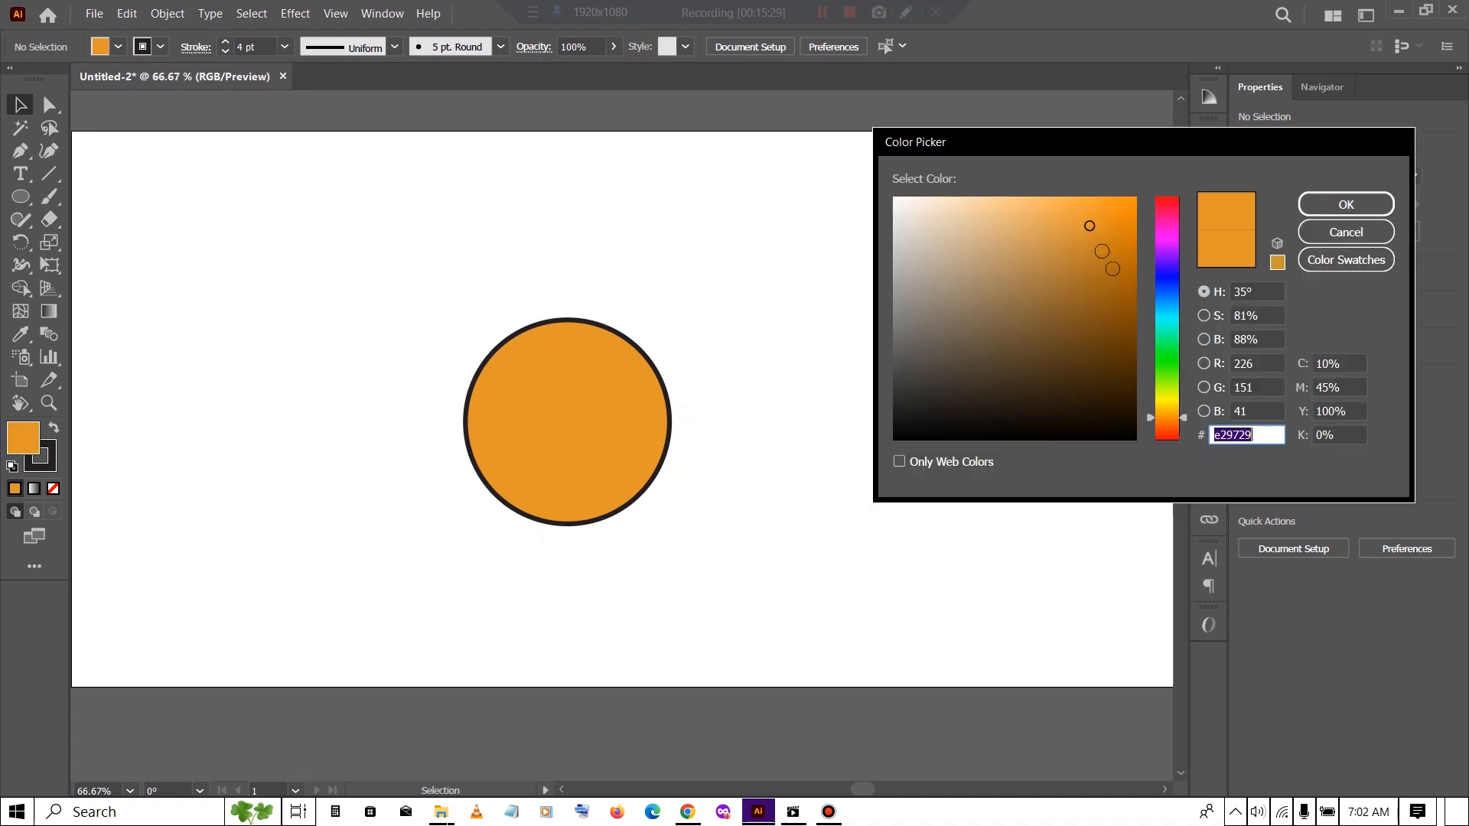
click(1121, 208)
click(1166, 437)
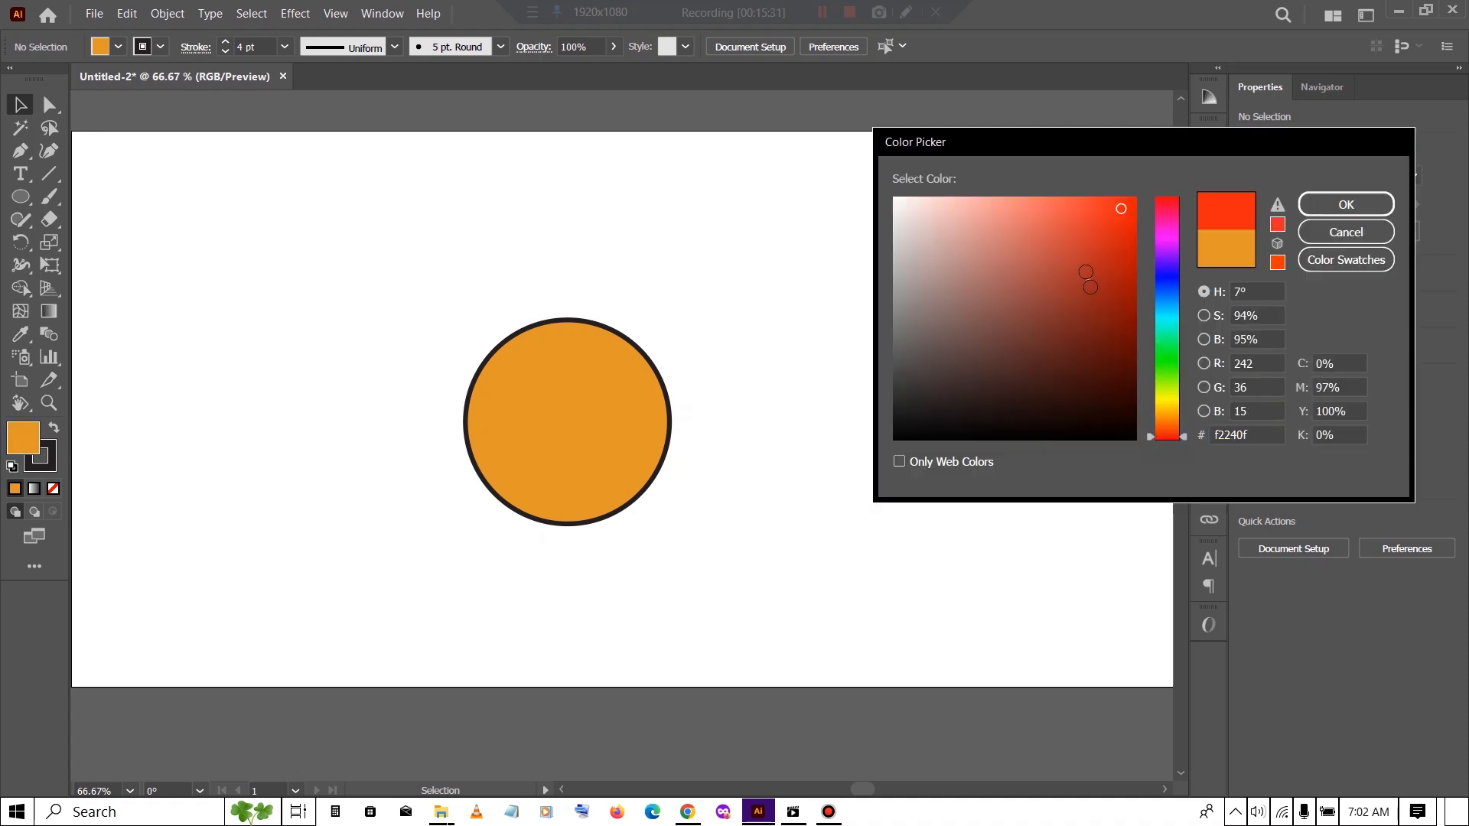
click(1318, 212)
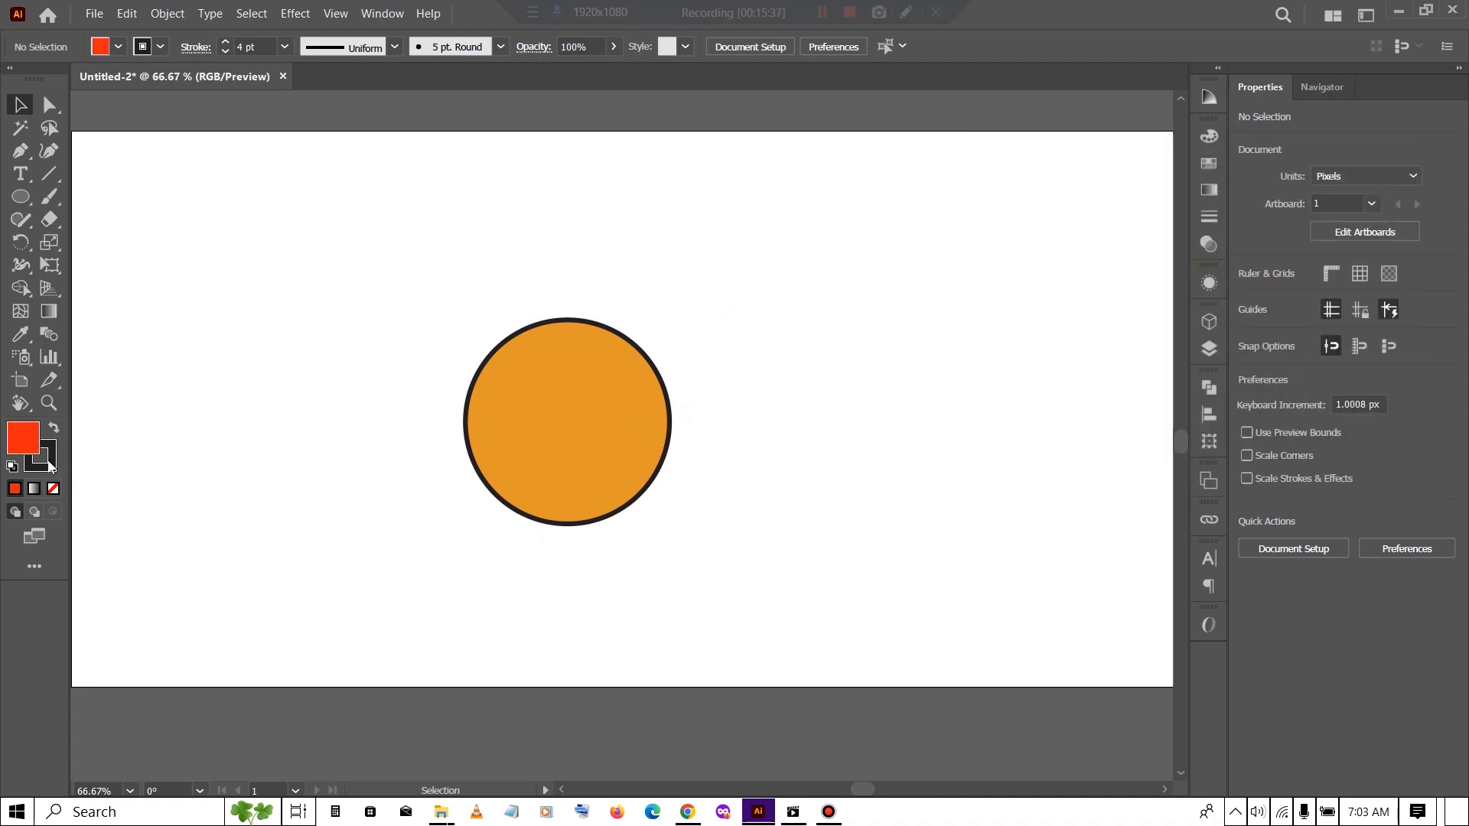
Step: Select the circle, change its fill to red (ef0c2d) in the Color Picker, and deselect it
click(531, 480)
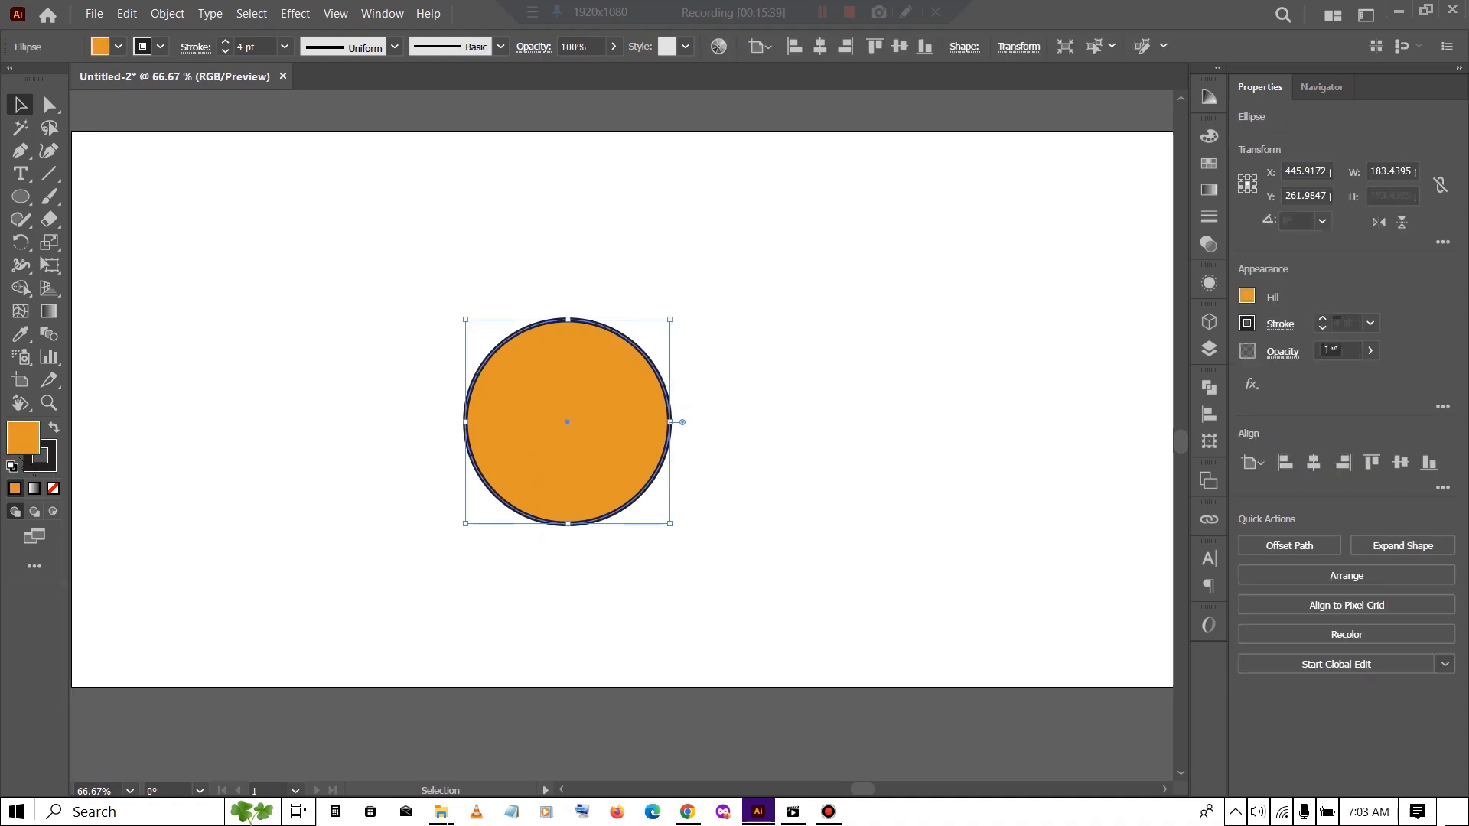
double_click(17, 444)
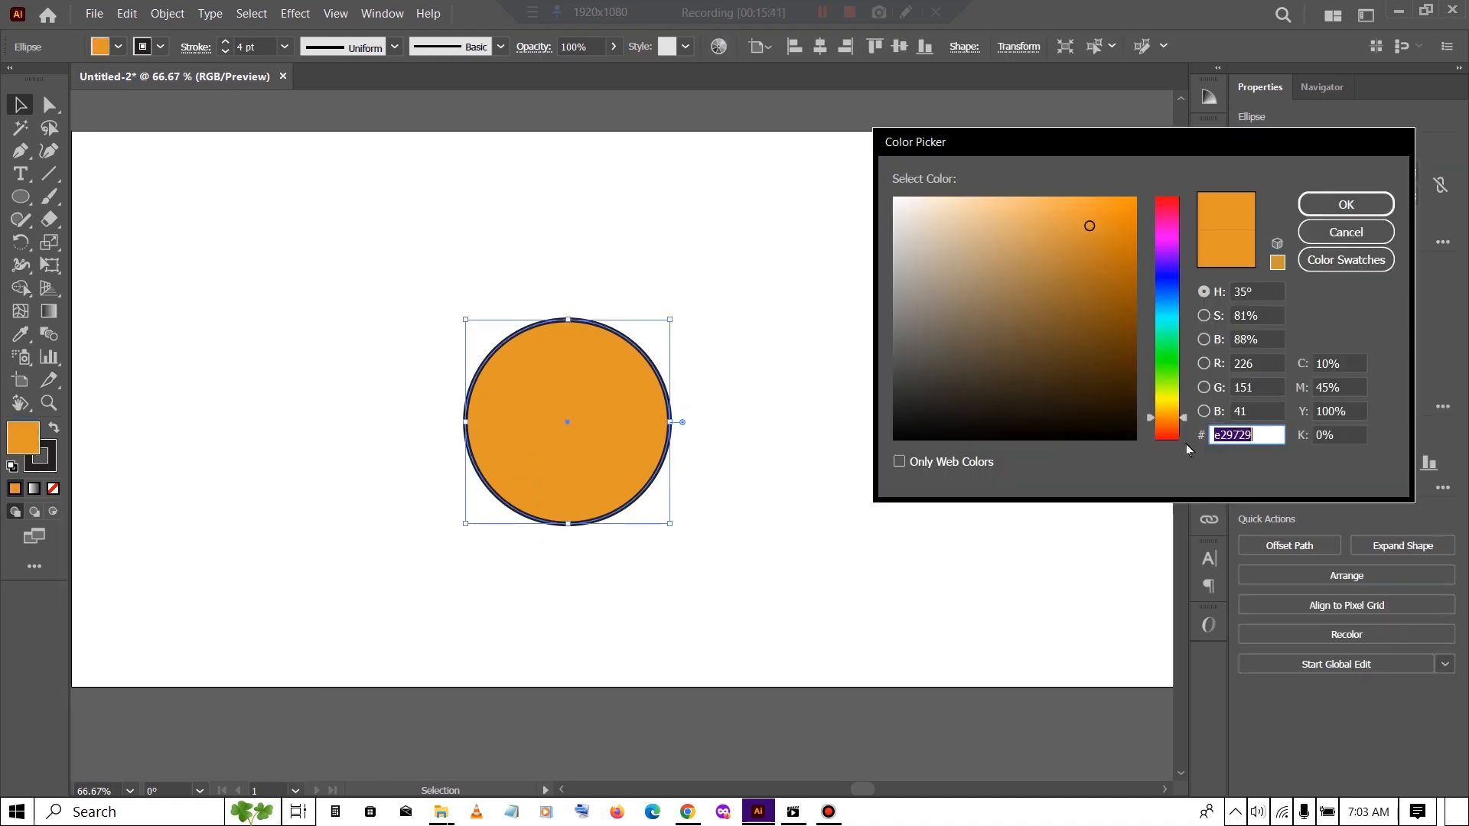
click(1123, 211)
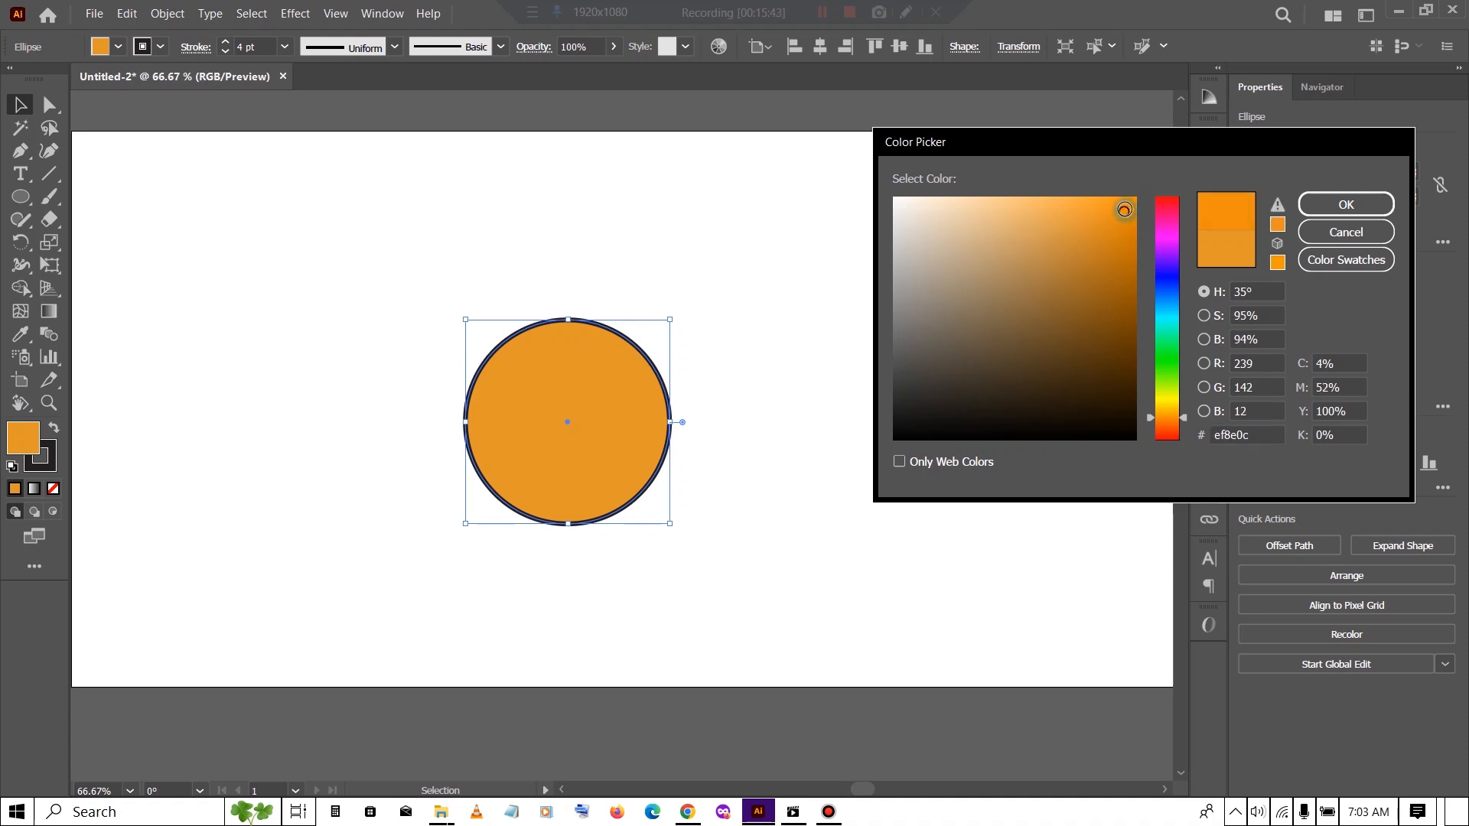
click(1166, 204)
click(1308, 212)
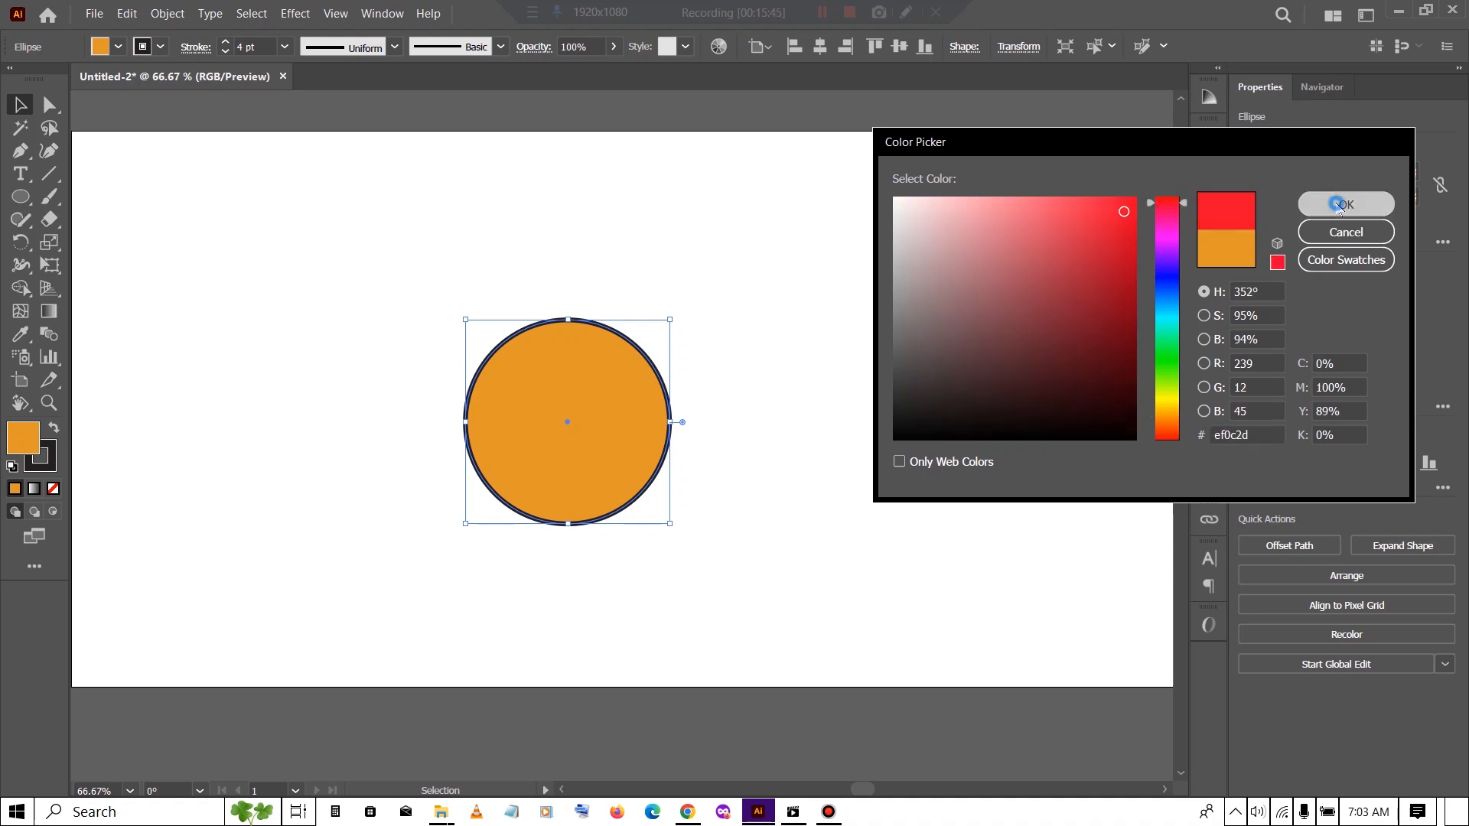
click(809, 389)
Step: Select the circle, change its stroke to blue (1f29e8) in the Color Picker, and deselect it
click(576, 485)
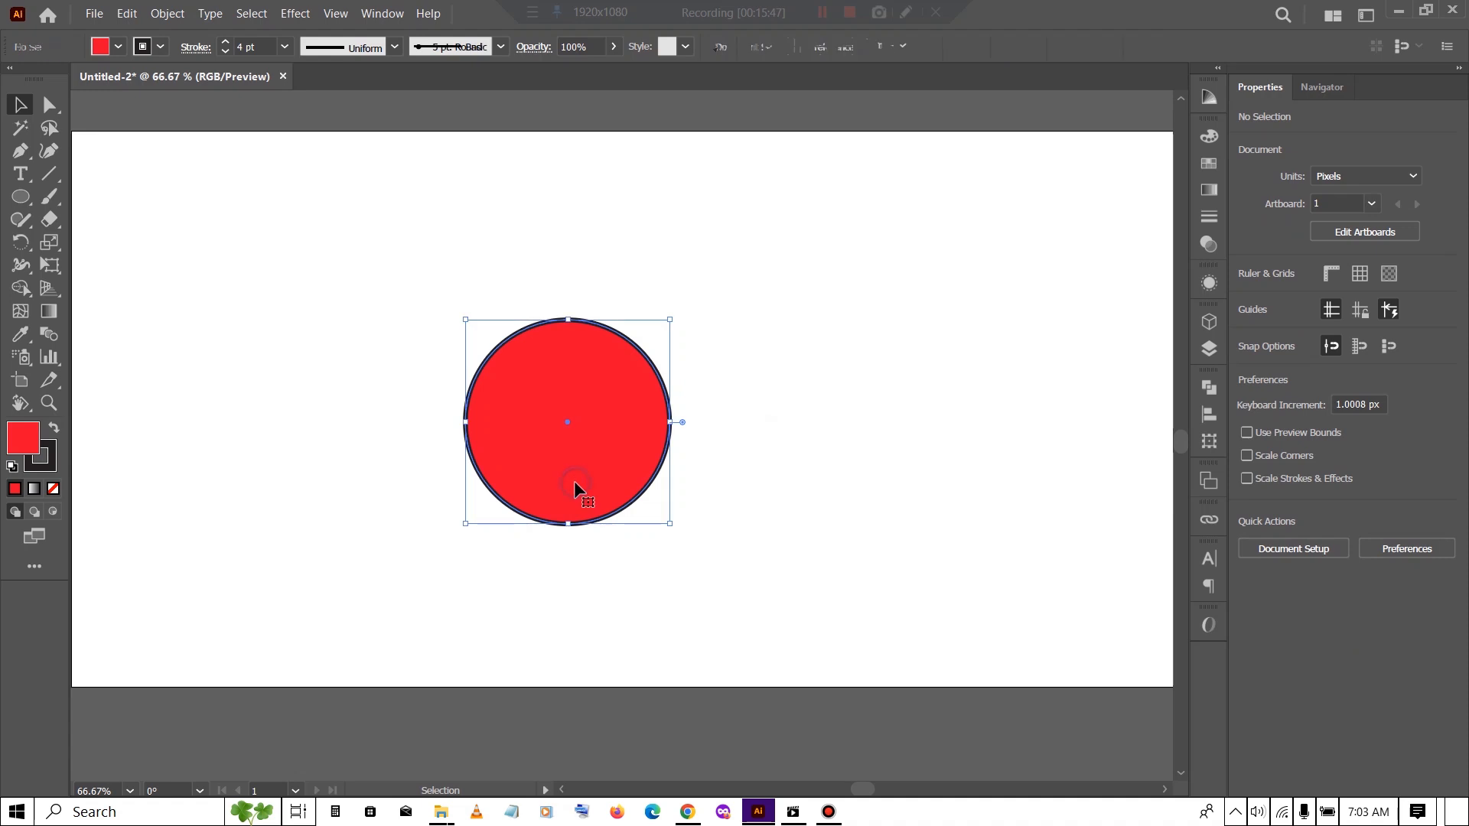
click(52, 461)
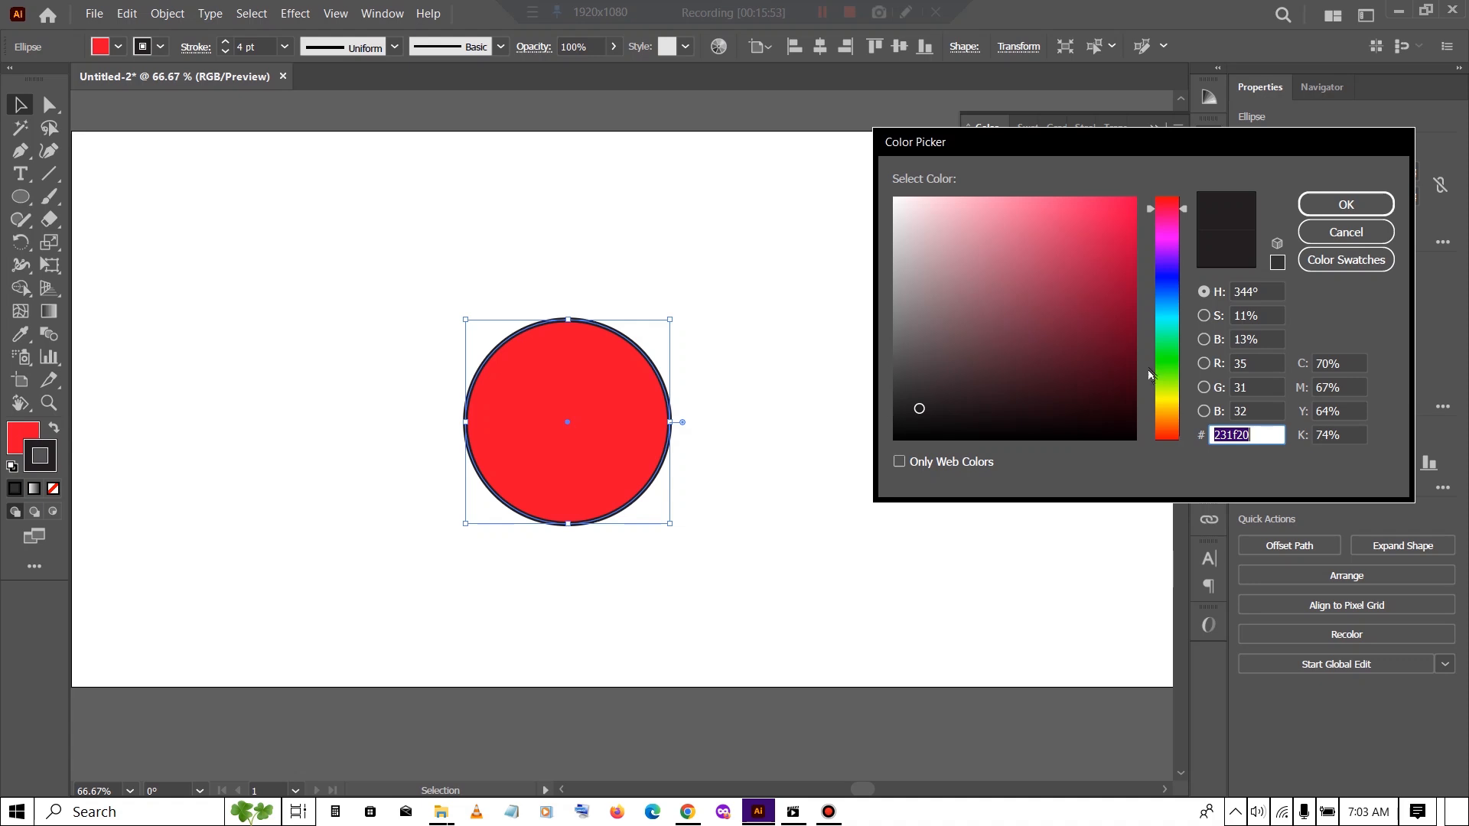
click(1164, 280)
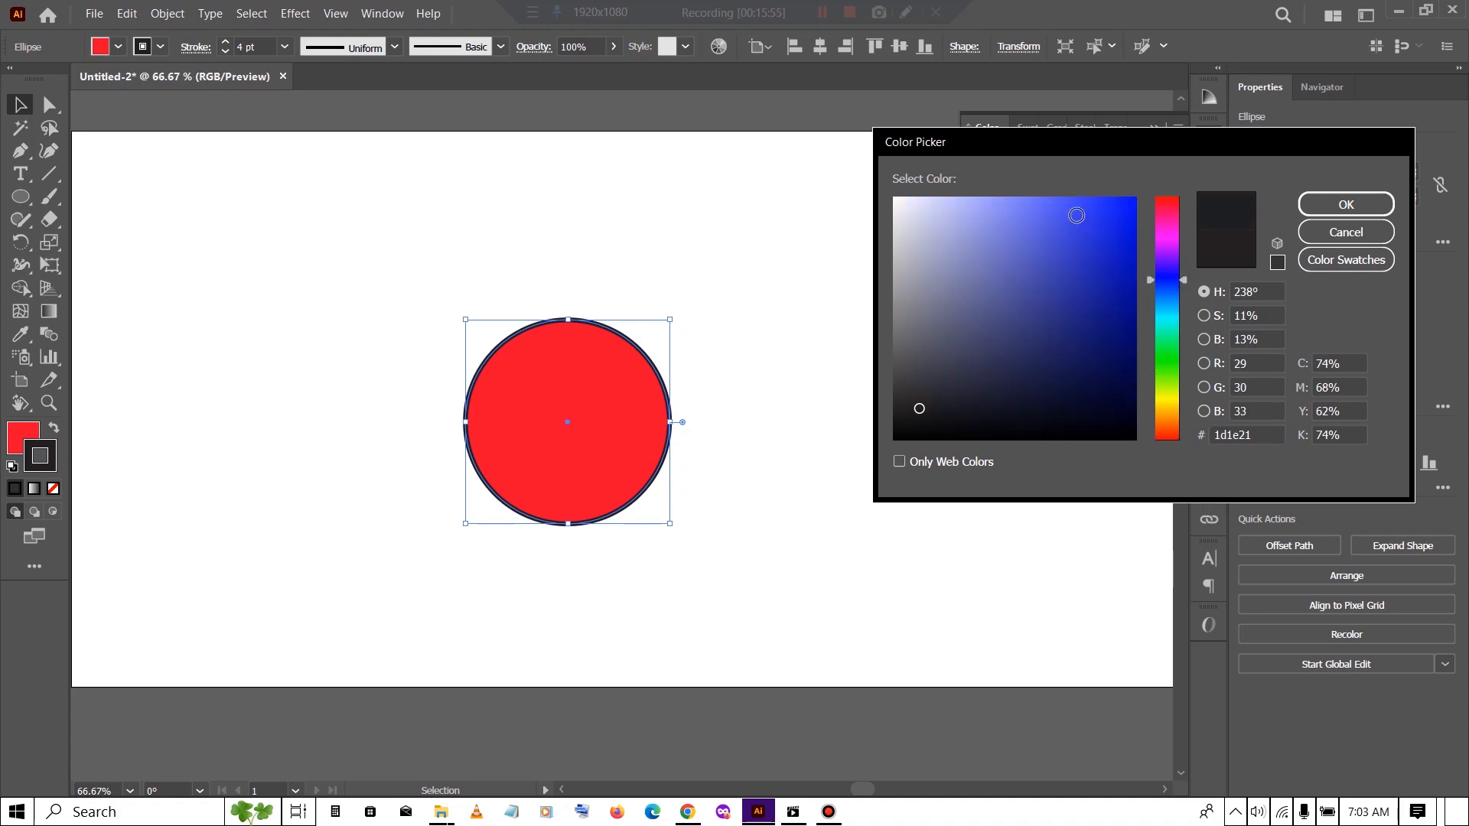
click(1104, 218)
click(1346, 204)
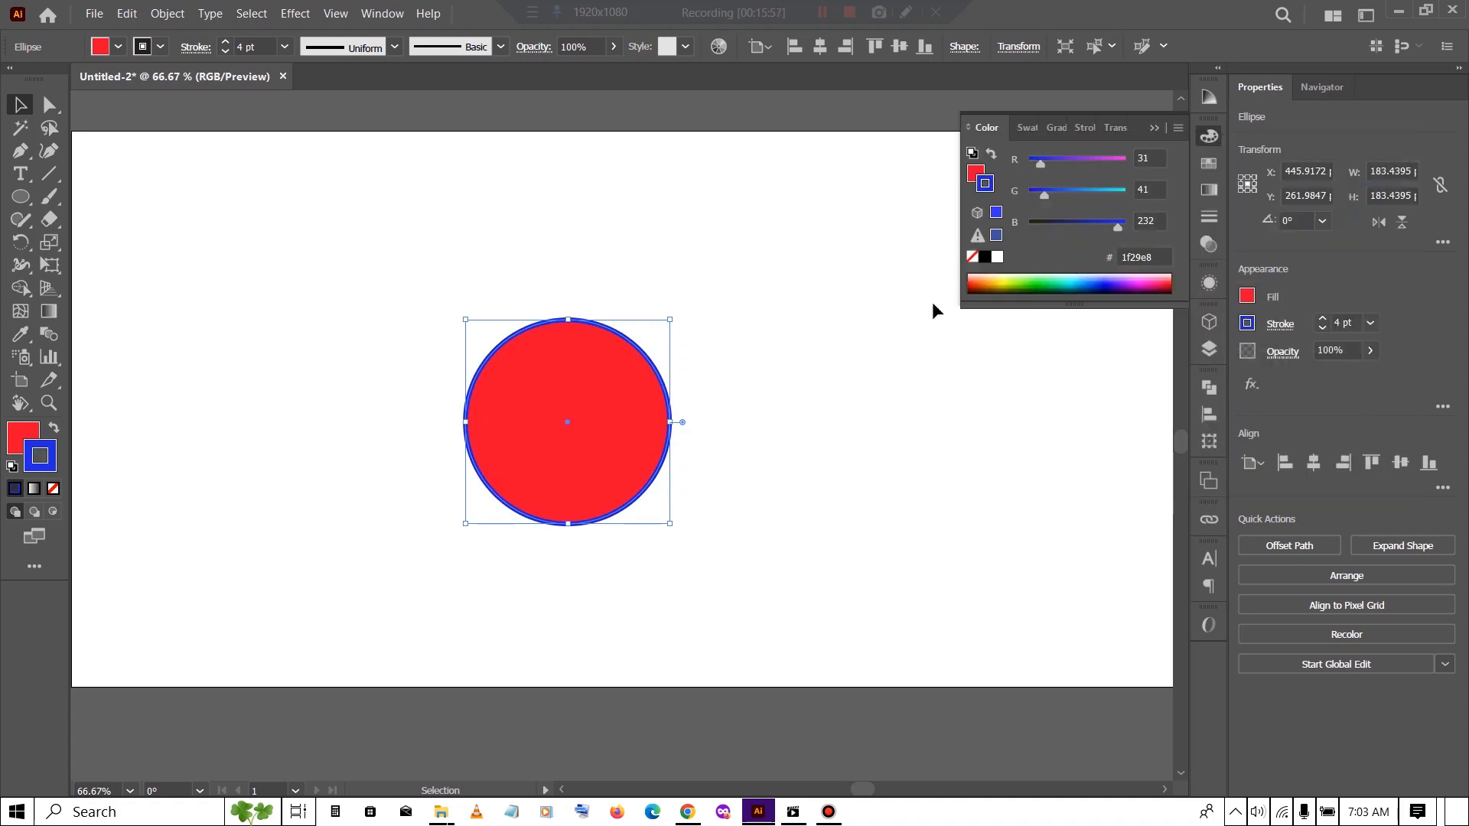
click(904, 327)
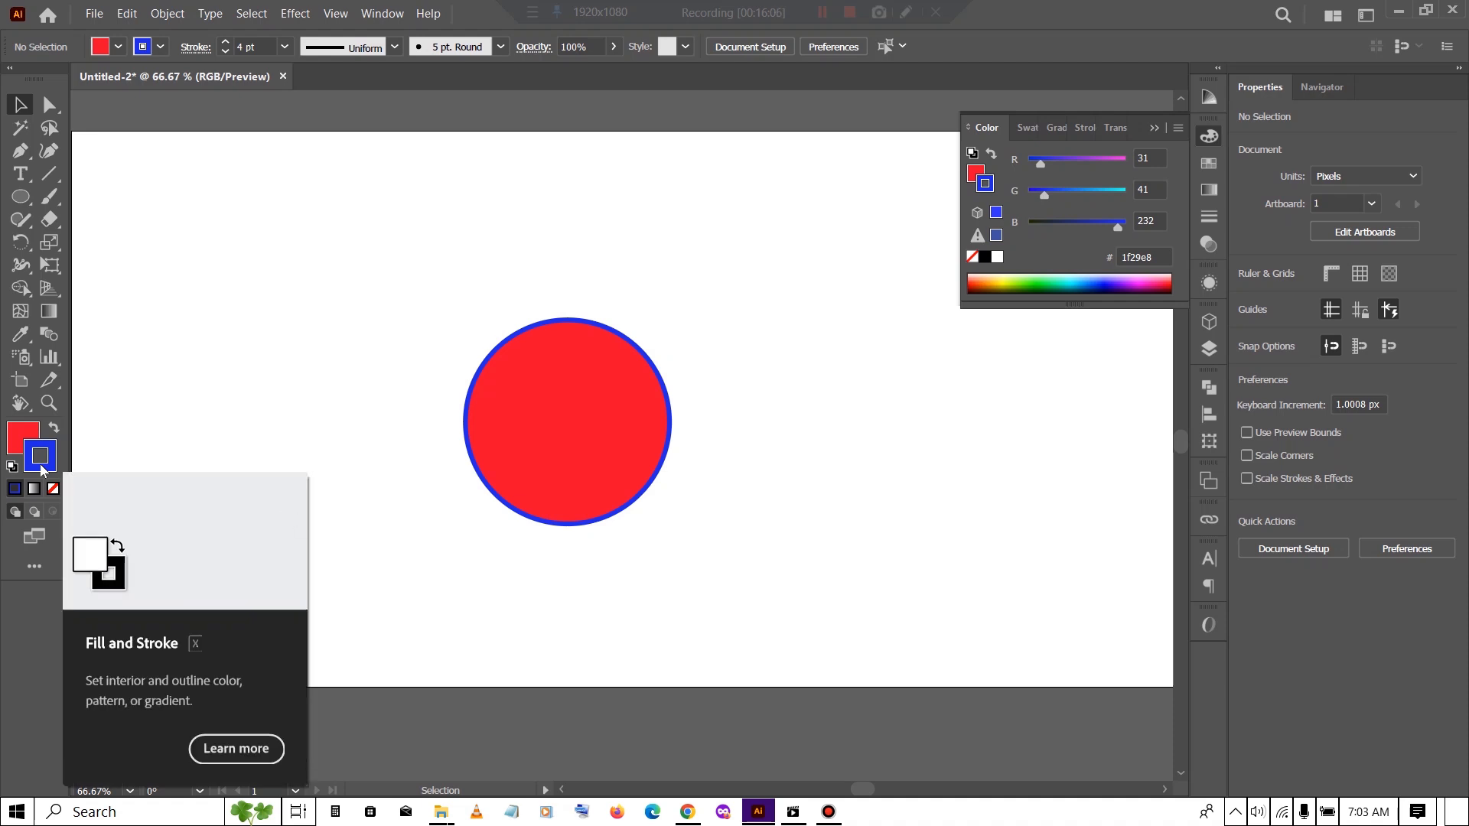
Step: With nothing selected, switch between the active fill and stroke, and set the stroke color to none
key(x)
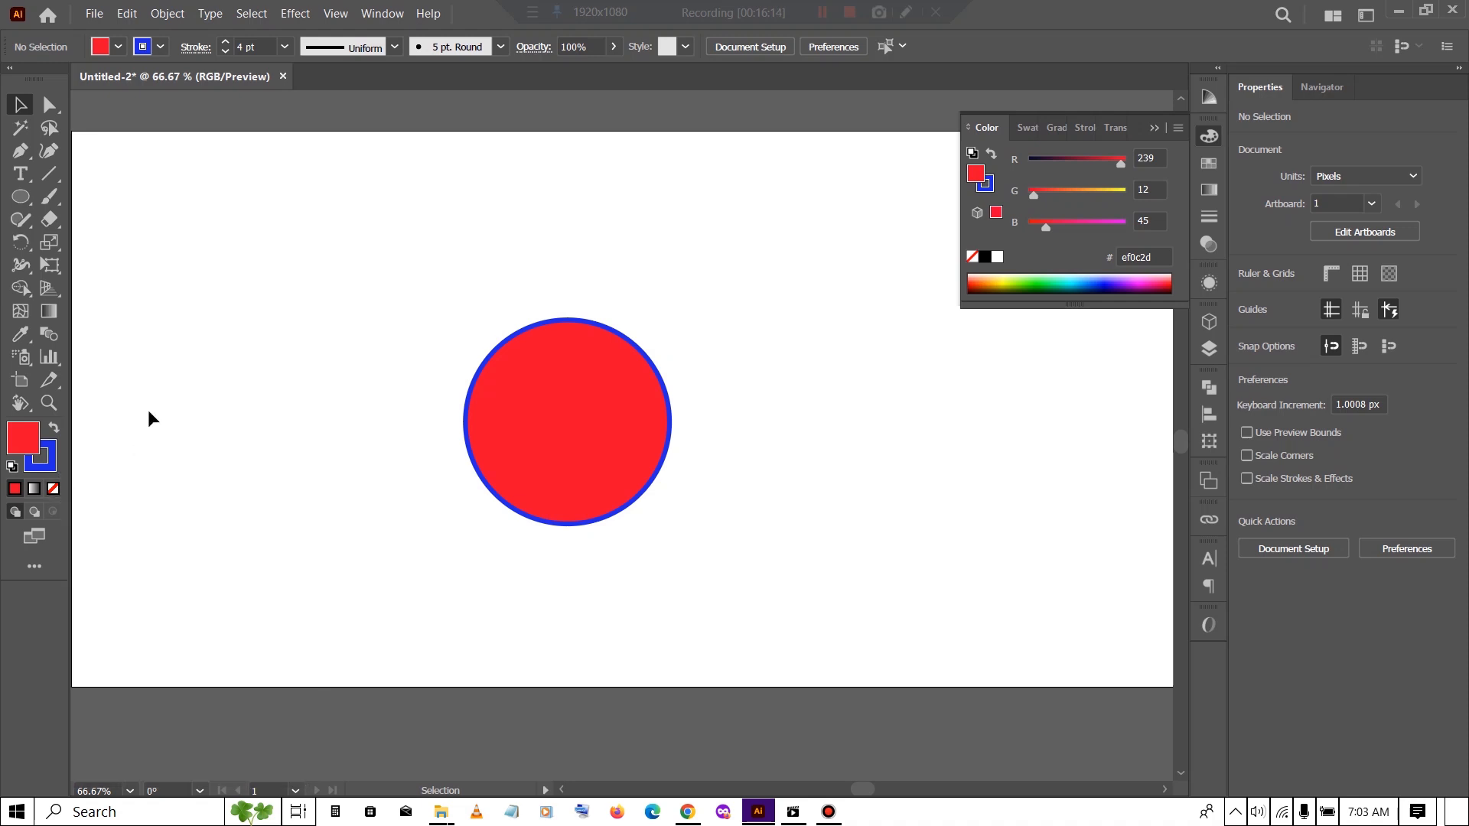
click(49, 460)
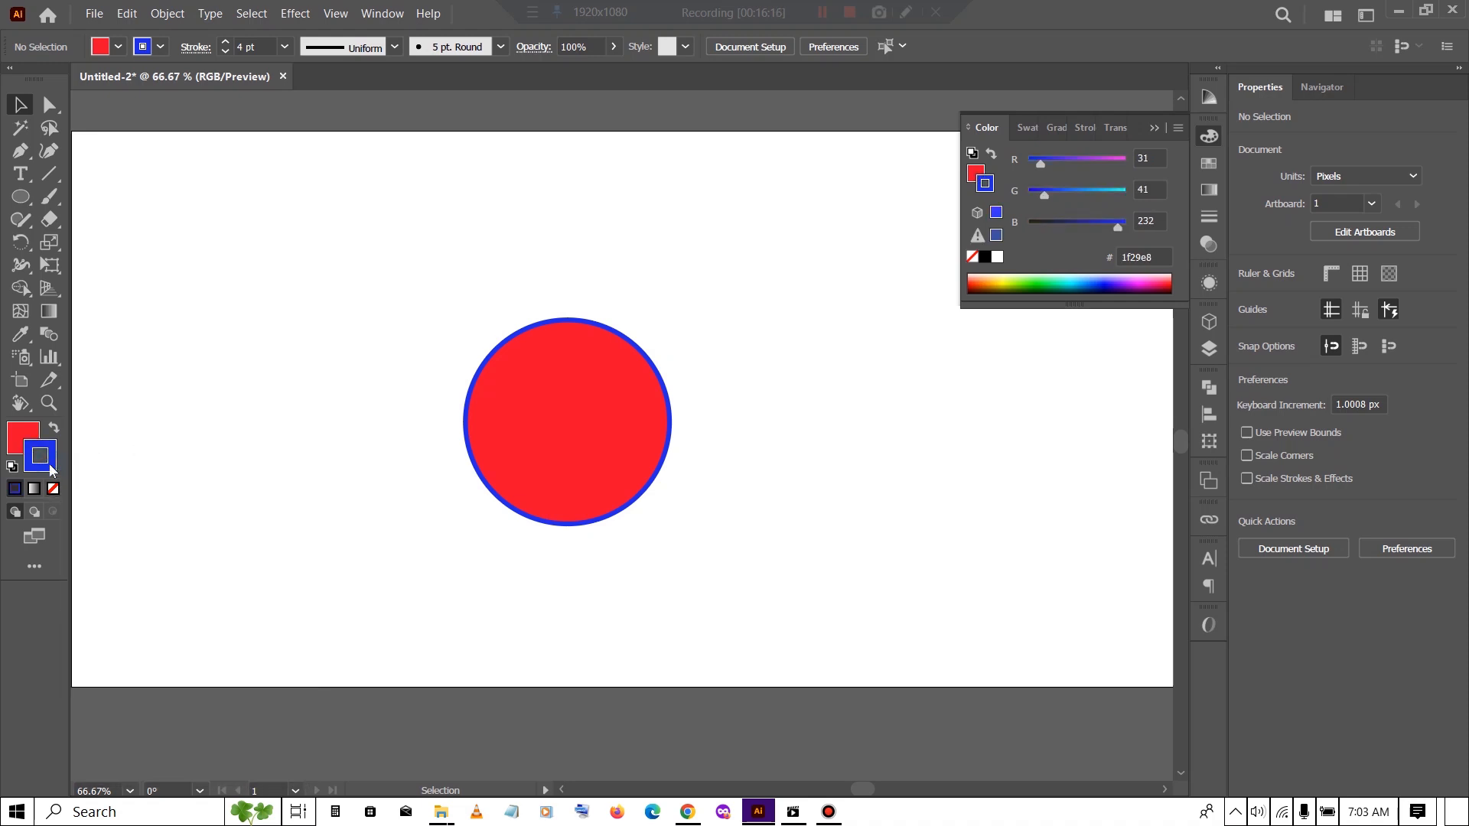
key(slash)
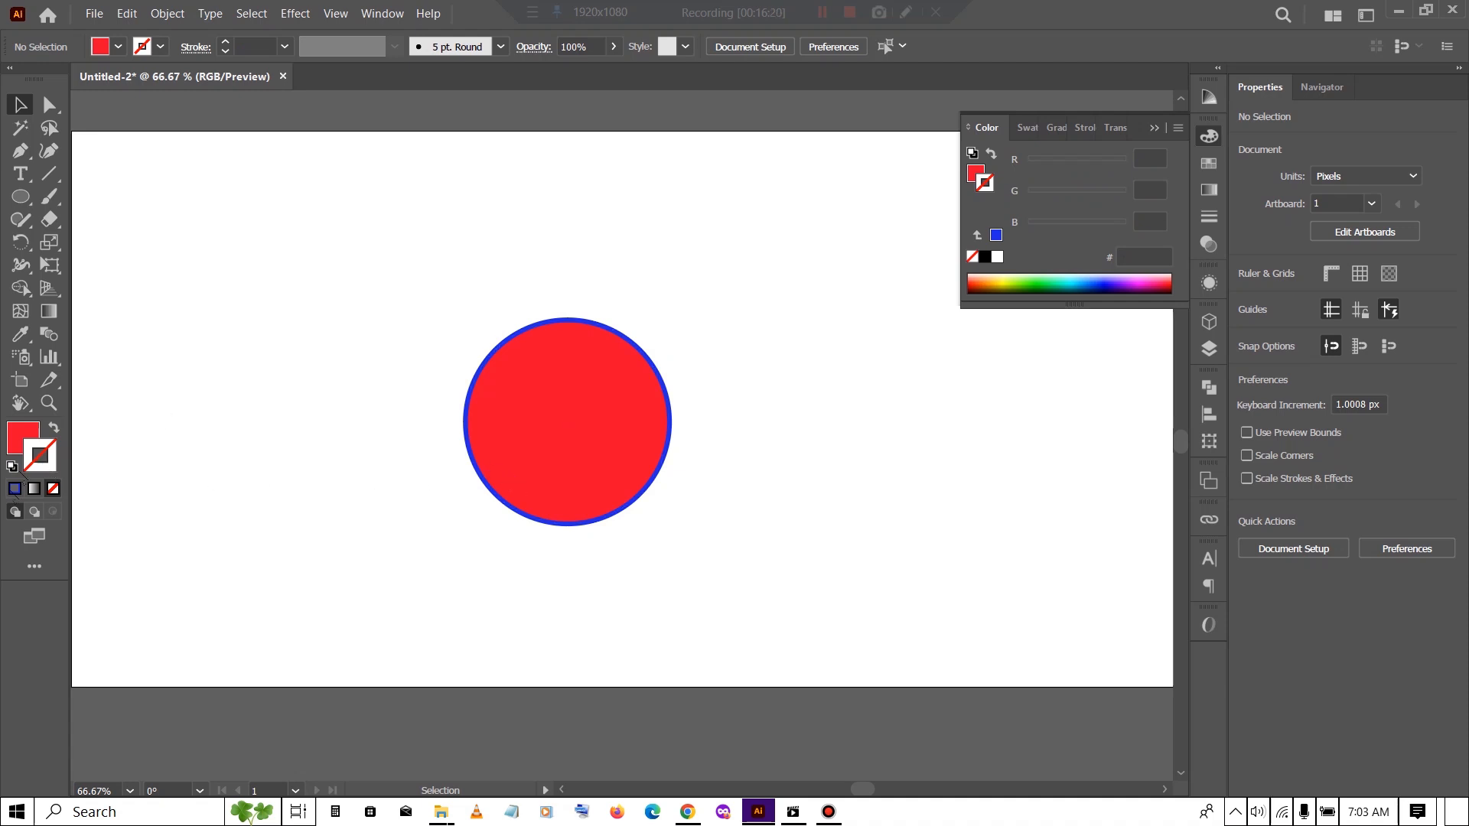
click(53, 428)
Step: Select the circle, remove its stroke, and swap its fill and stroke so it has a red outline and no fill
click(555, 433)
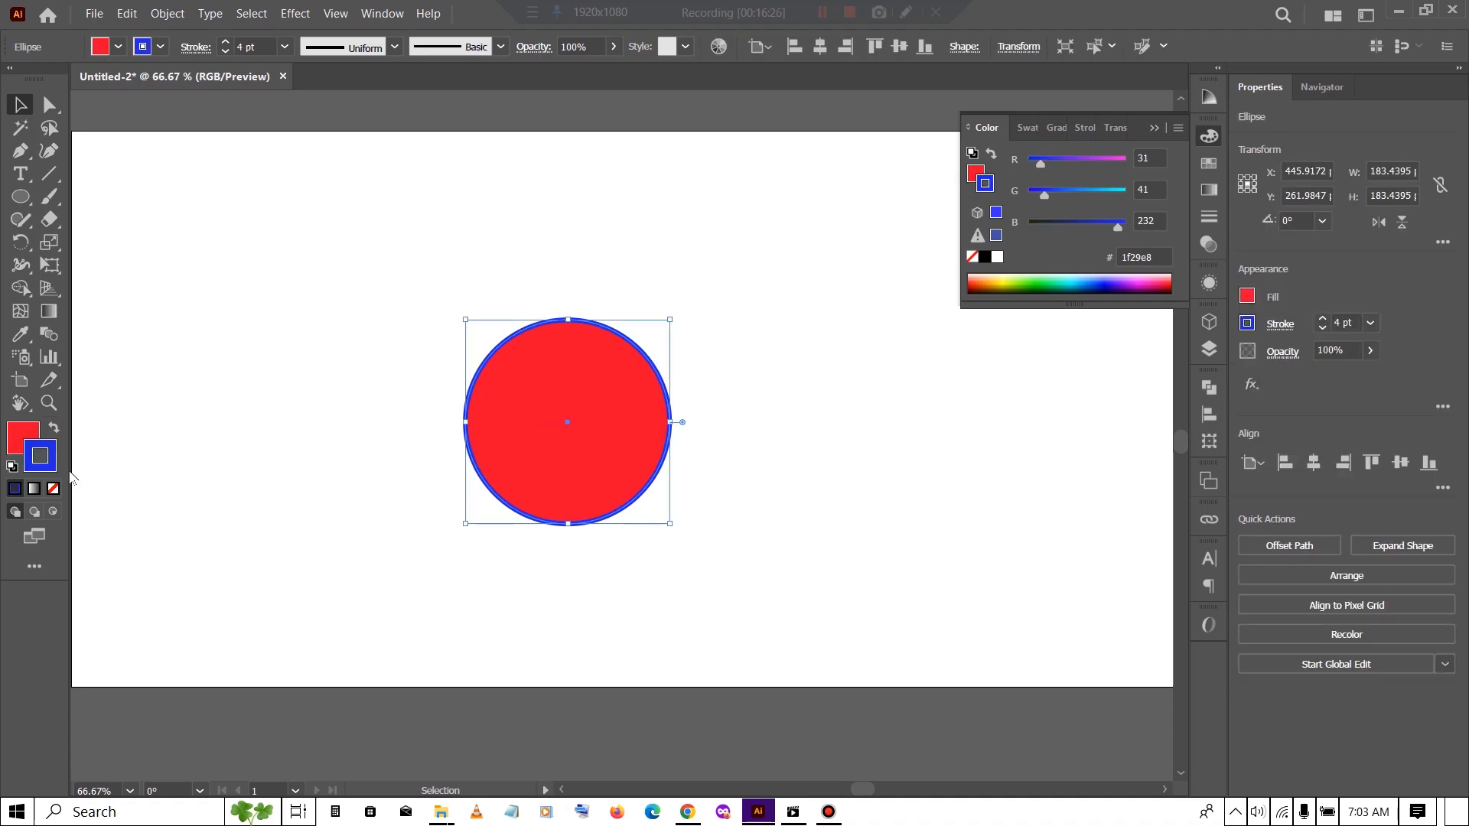
key(slash)
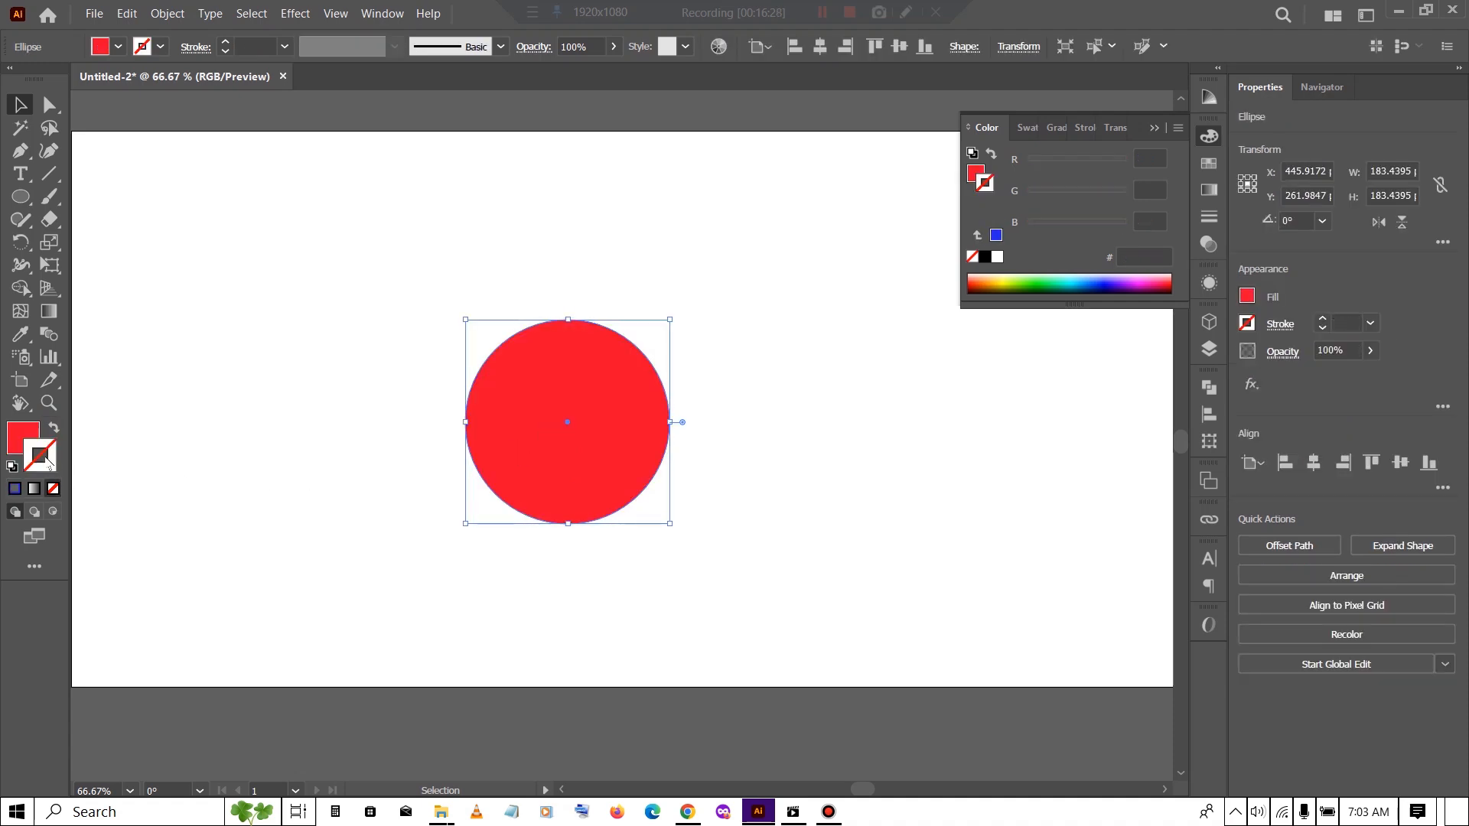
double_click(21, 433)
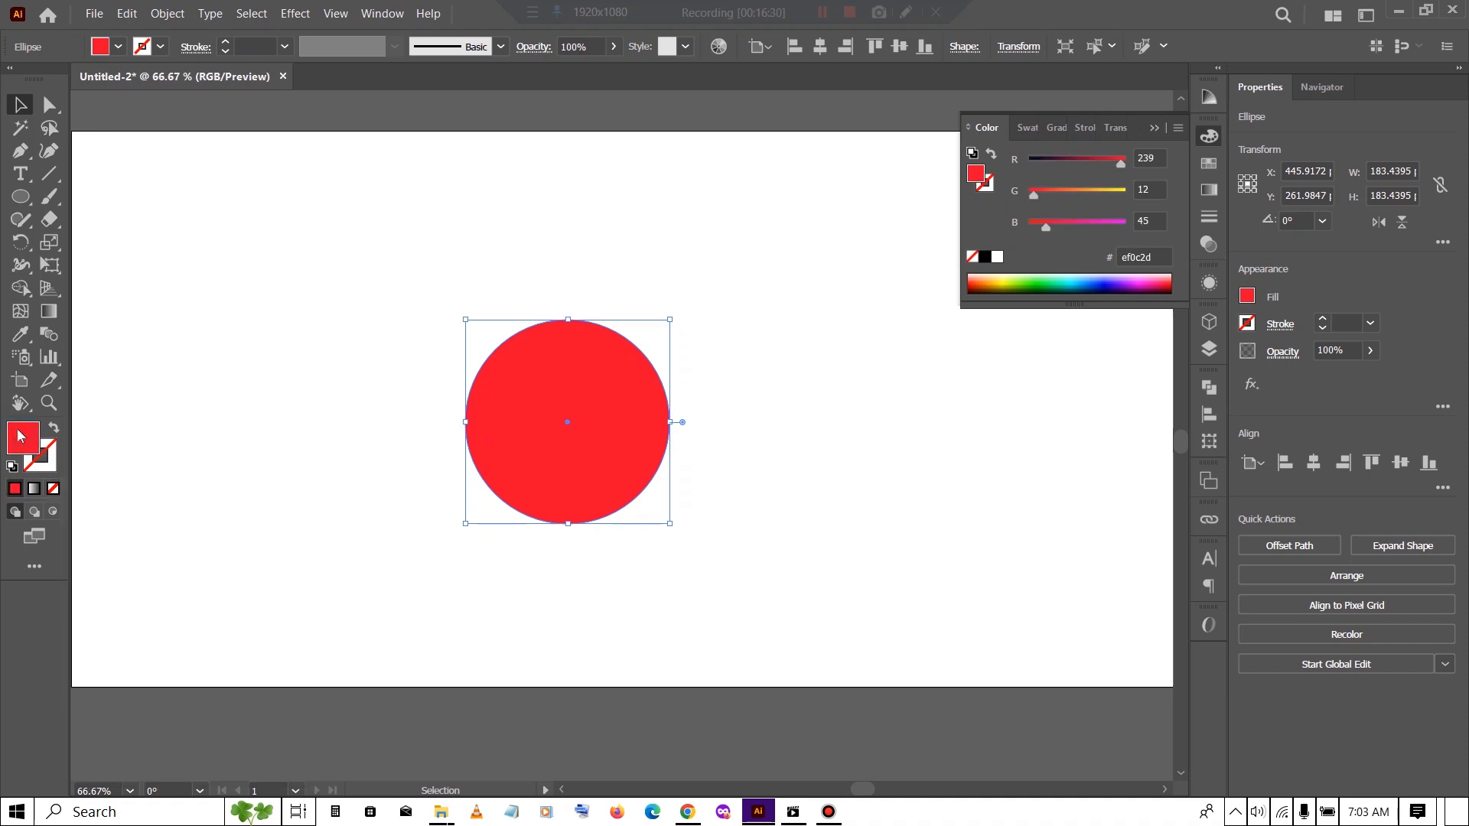
click(1346, 205)
click(54, 433)
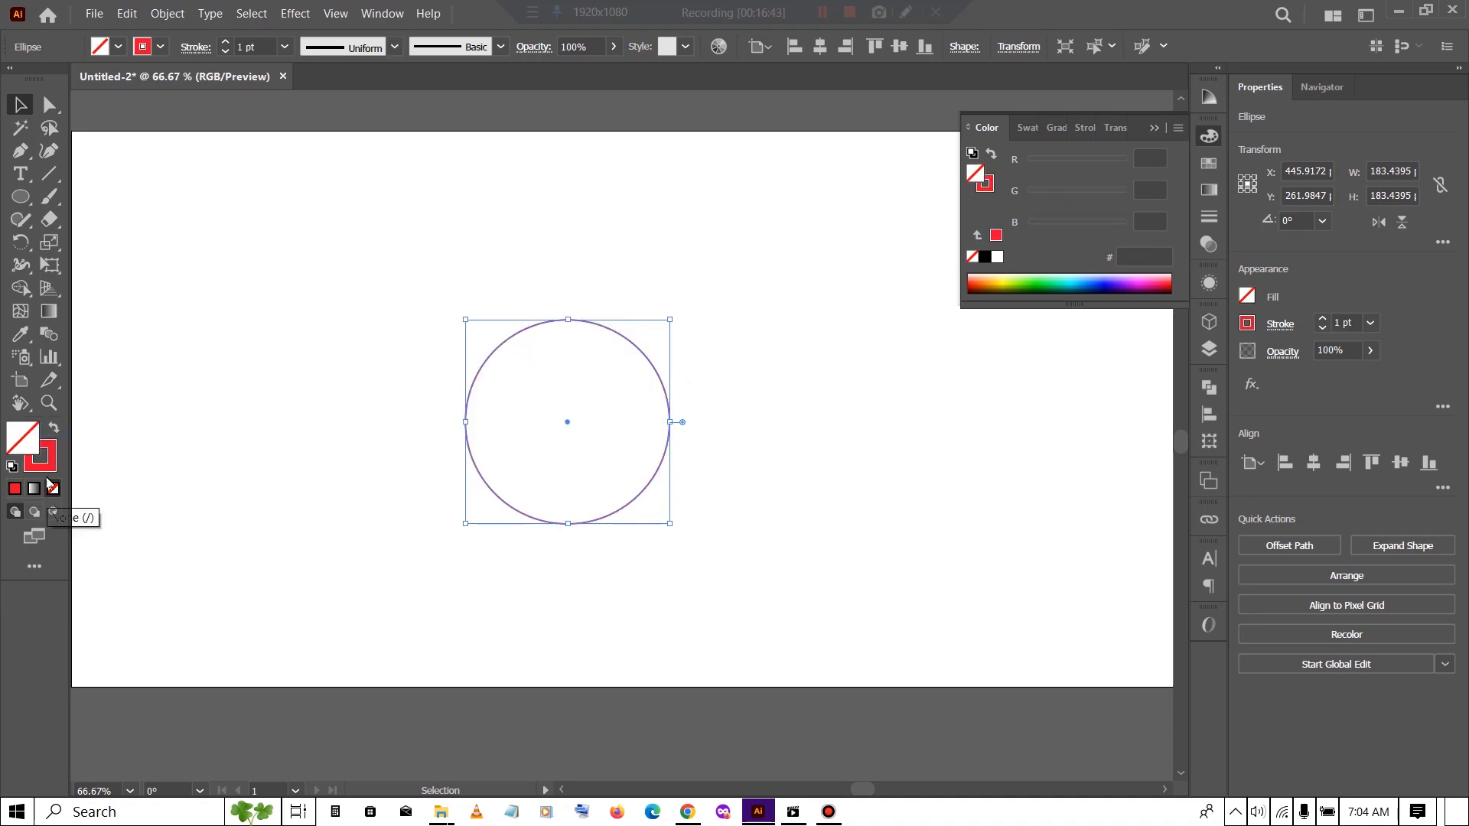
scroll(550, 451, up, 4)
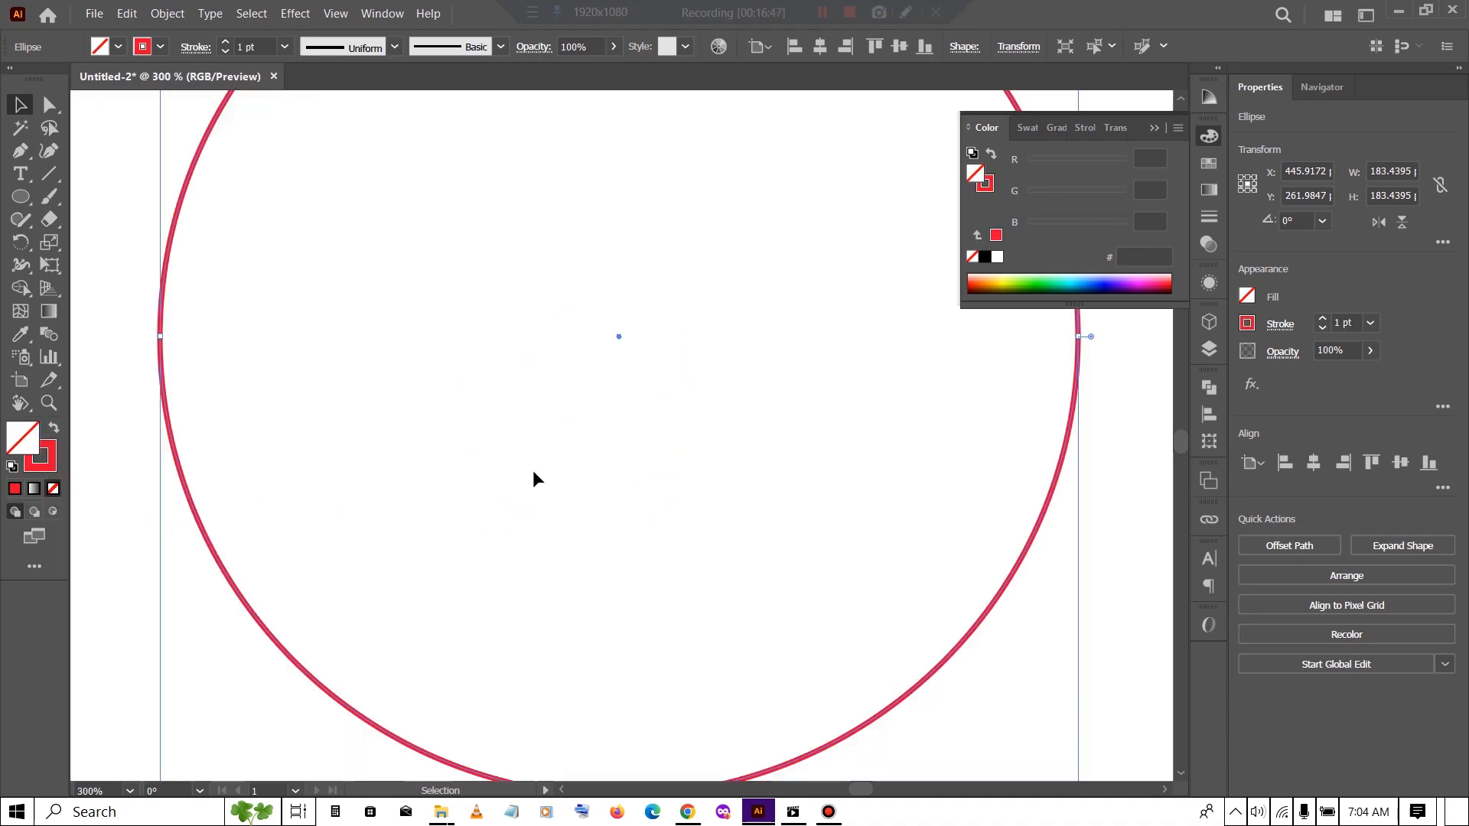
scroll(545, 495, down, 3)
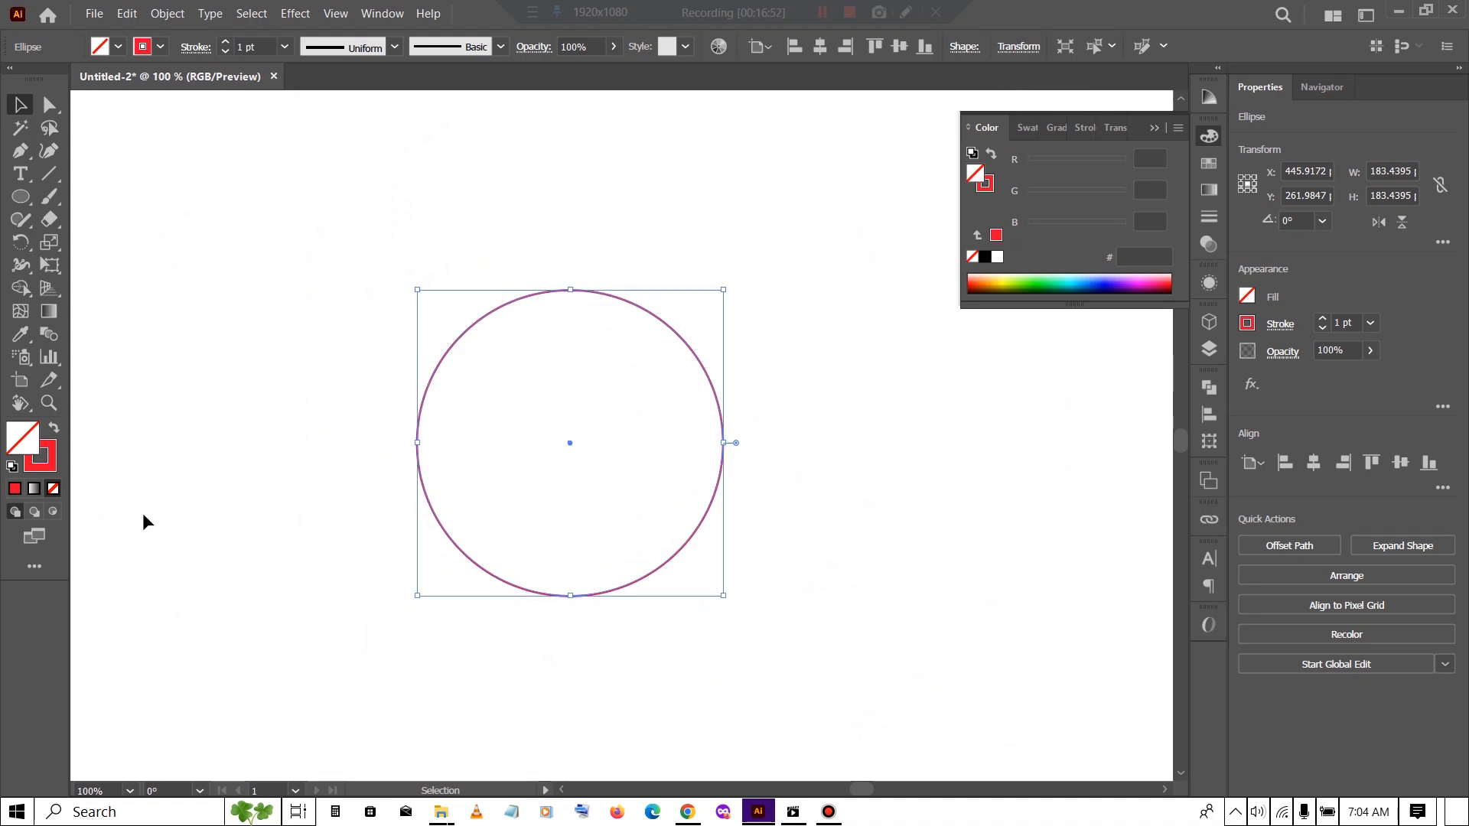